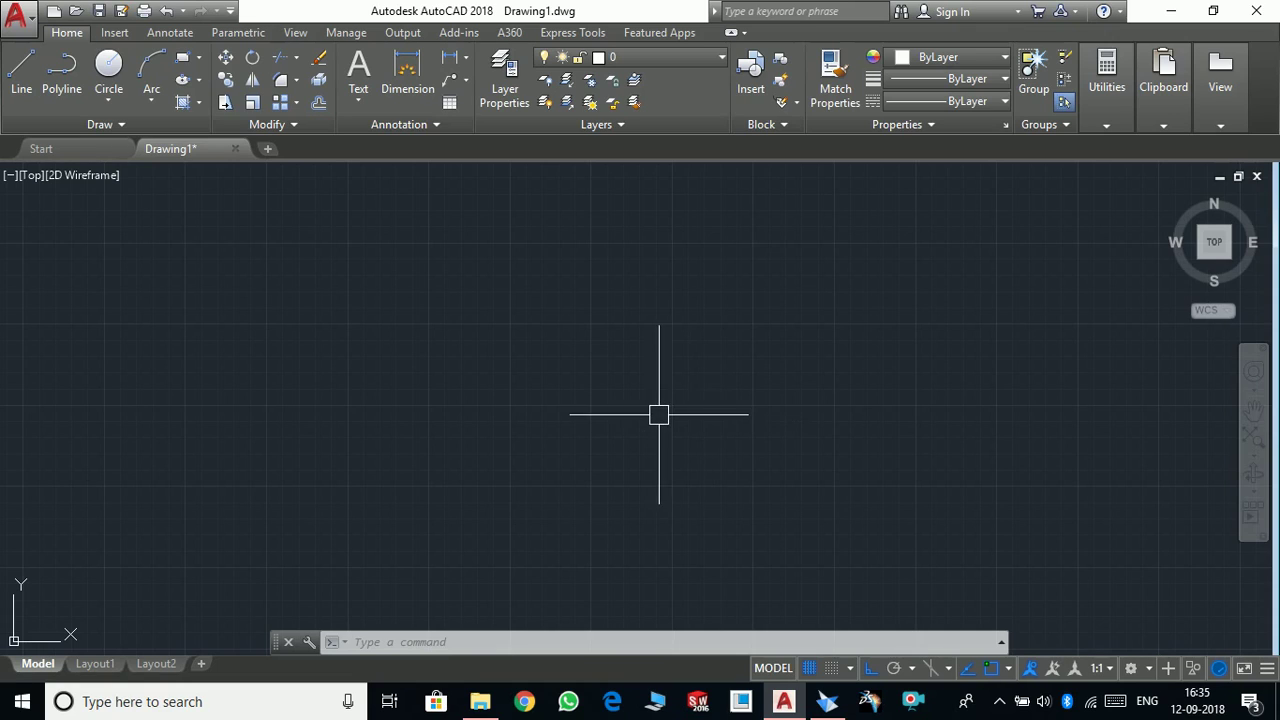
Draw a 130-long horizontal line
key(Return)
click(667, 349)
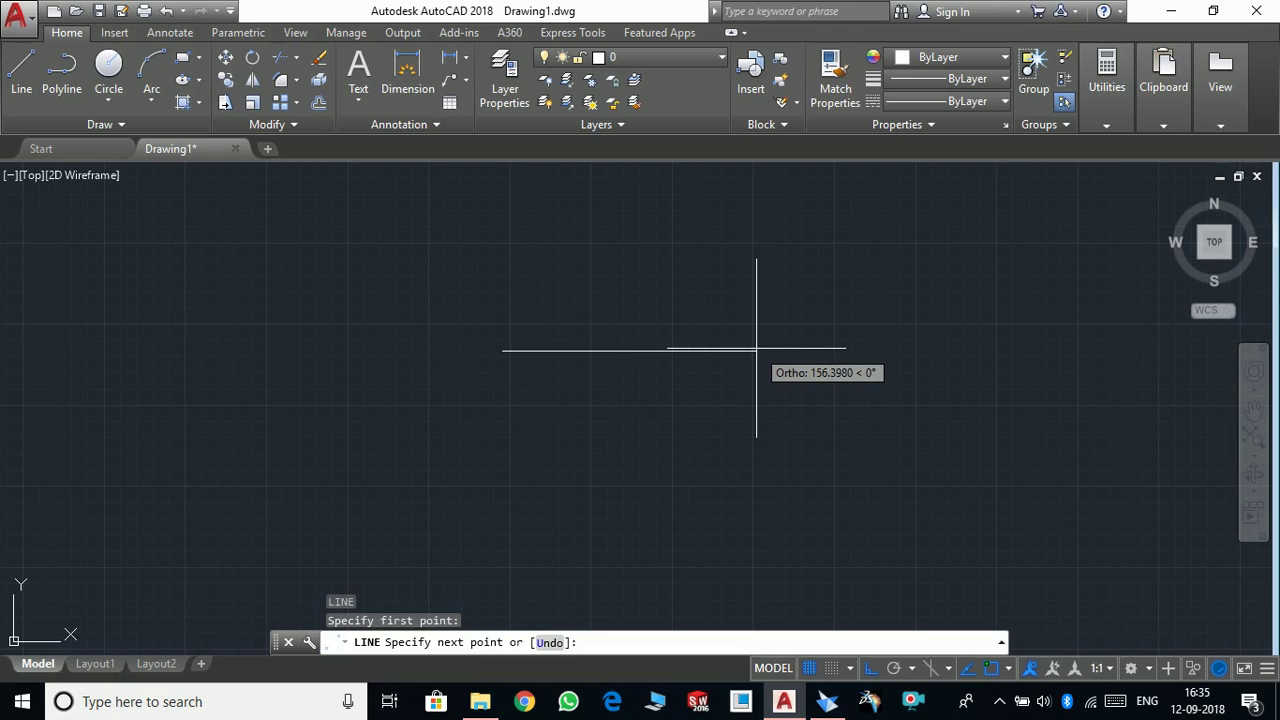
text(130)
key(Return)
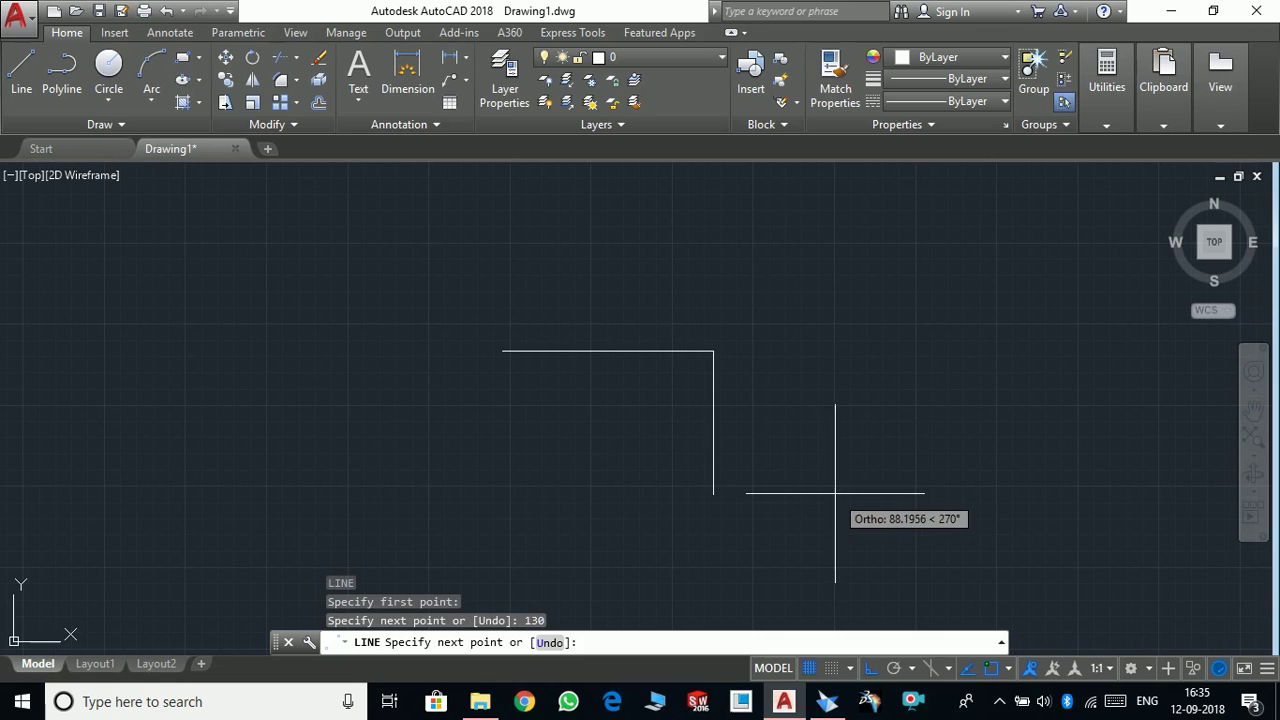
key(Escape)
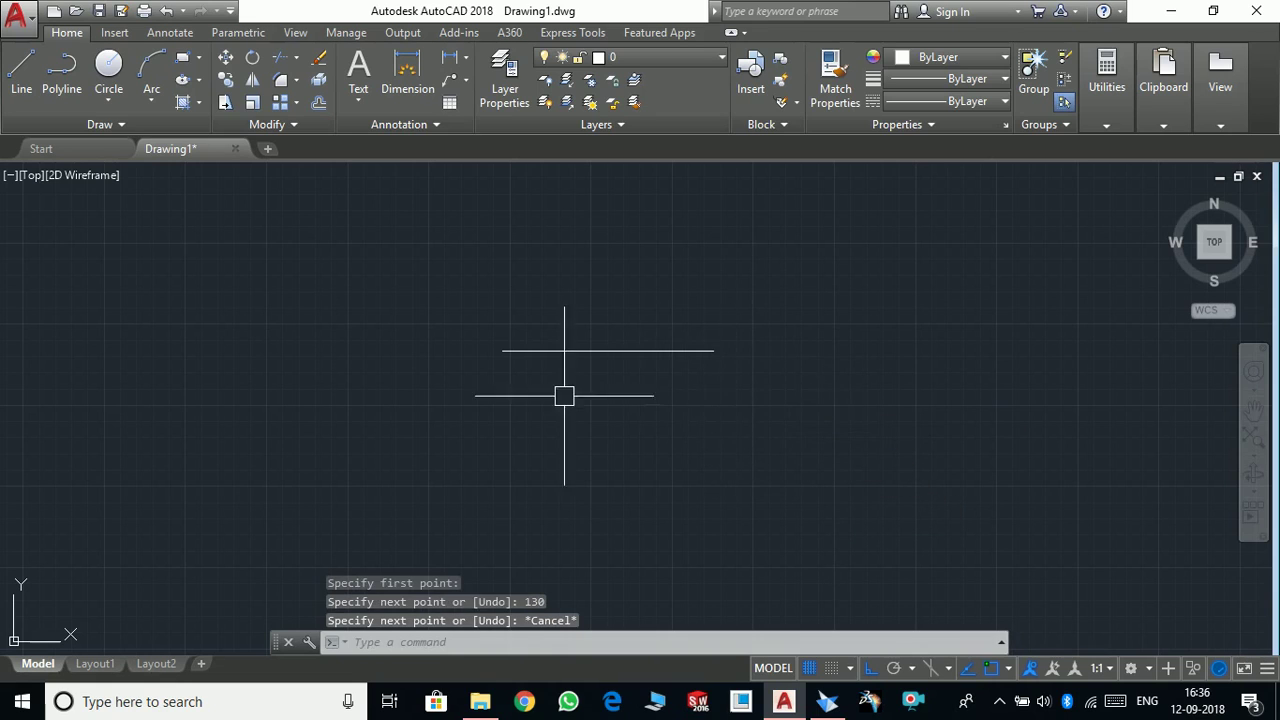
Offset the horizontal line 40 downward
click(850, 424)
click(481, 228)
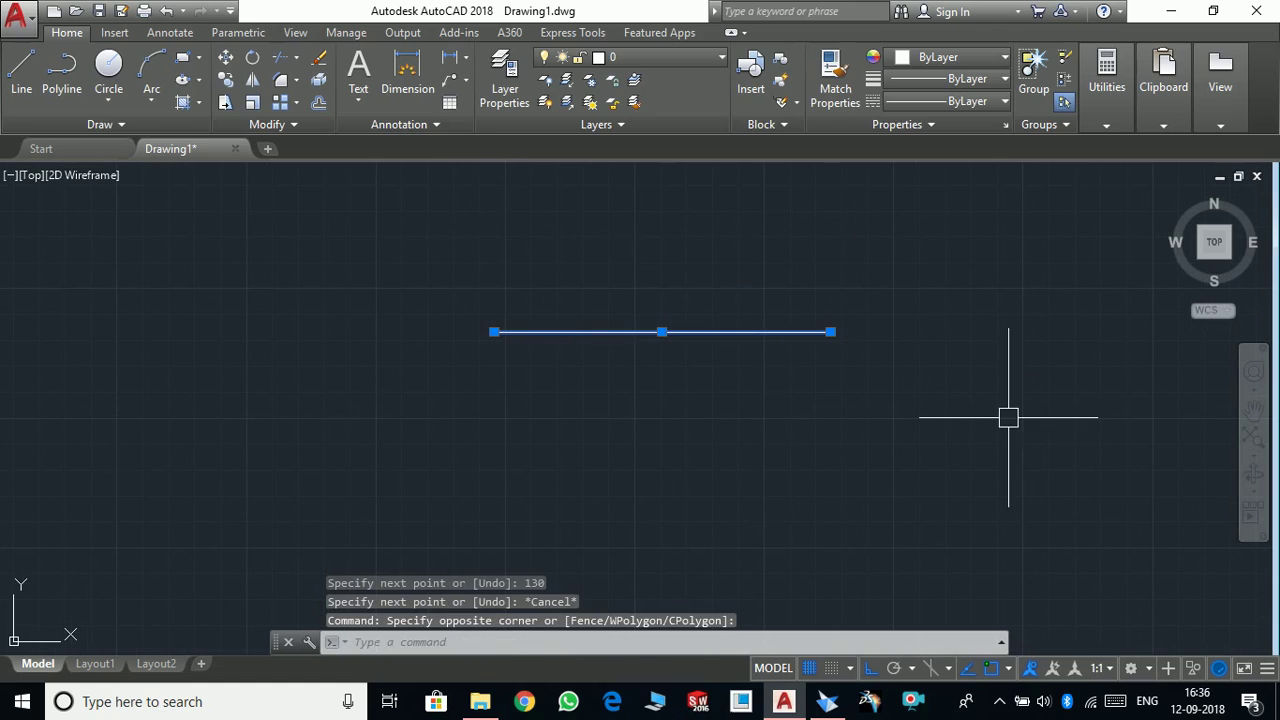
text(o)
key(Return)
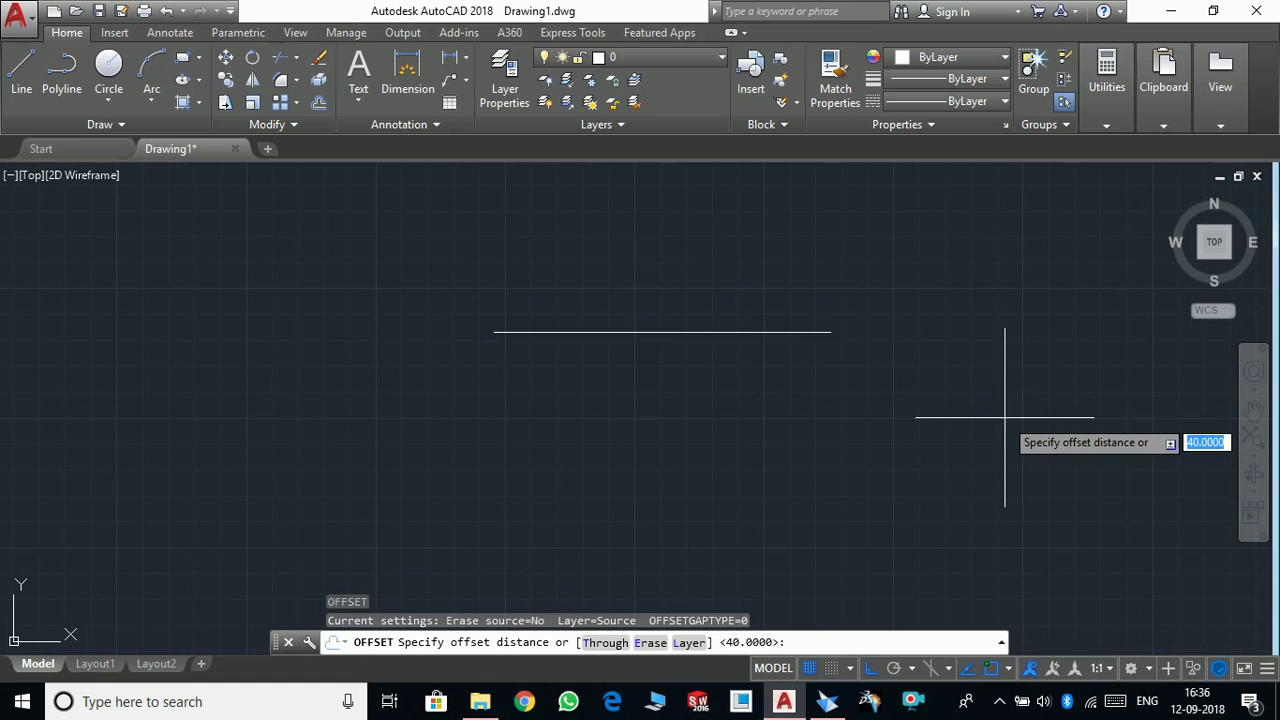
text(40)
key(Return)
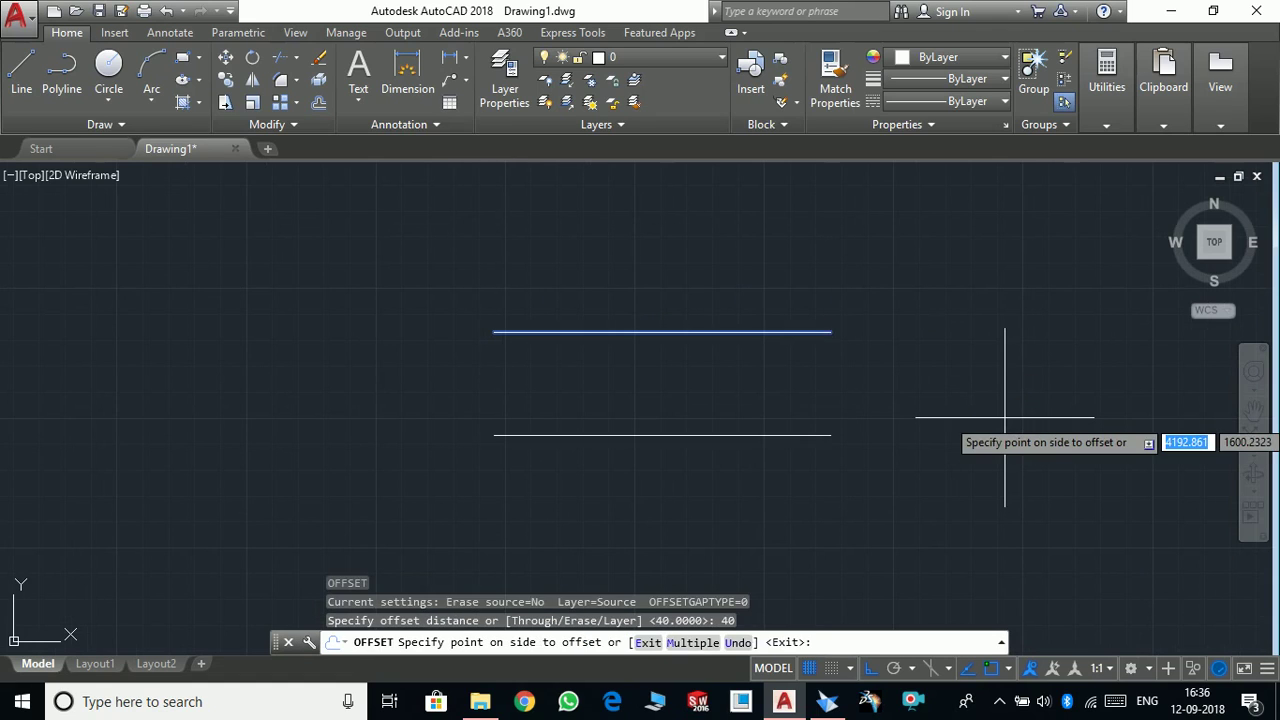
click(1005, 417)
key(Escape)
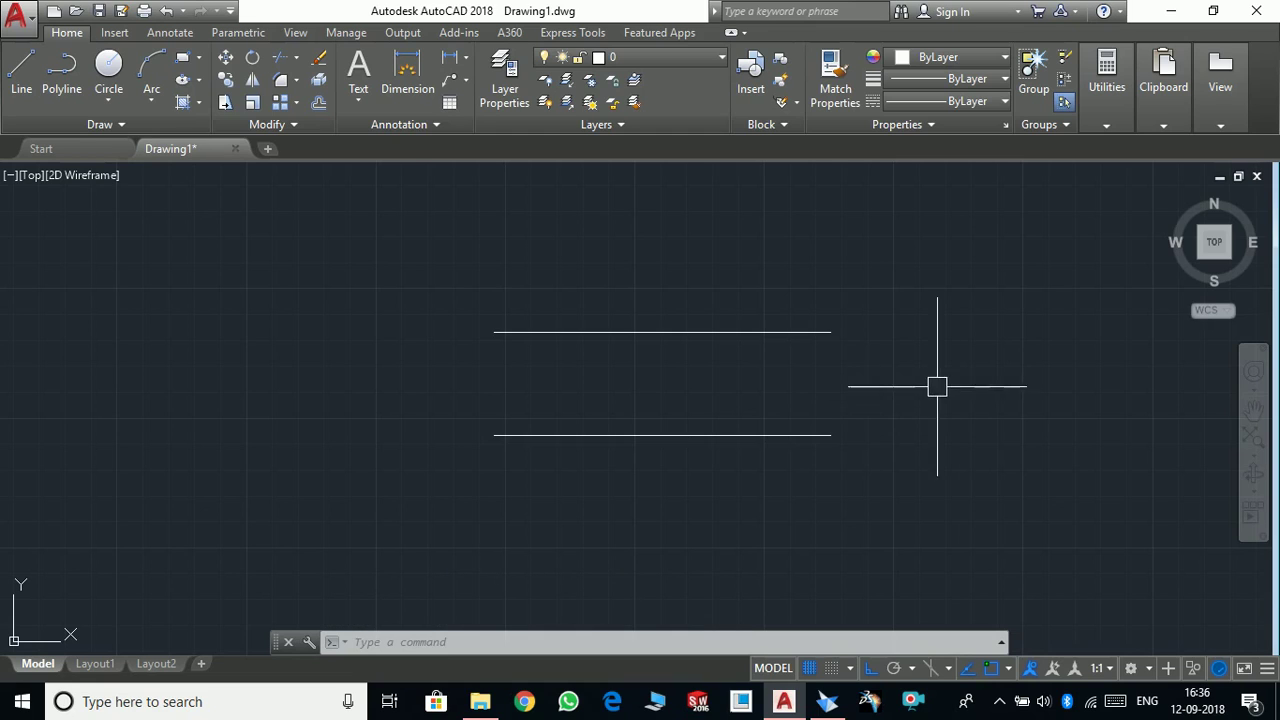
Draw a vertical line joining the right ends of the two horizontal lines
text(l)
key(Return)
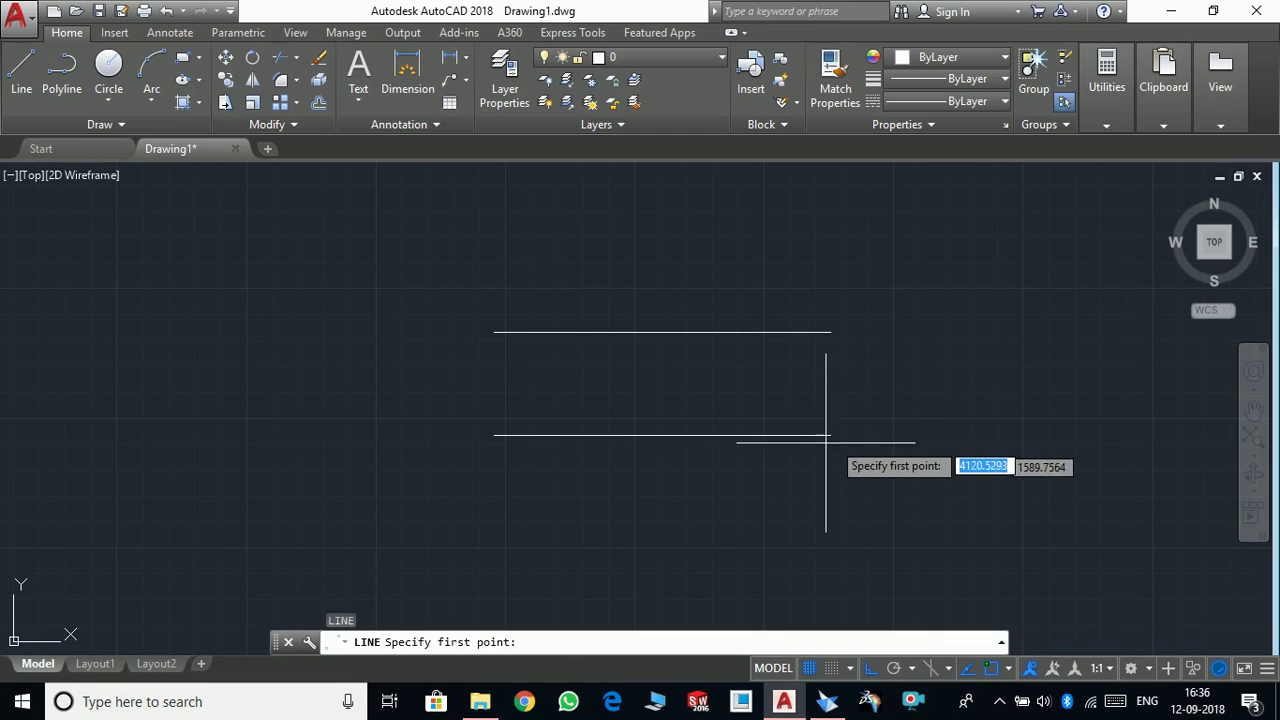
click(830, 435)
click(829, 333)
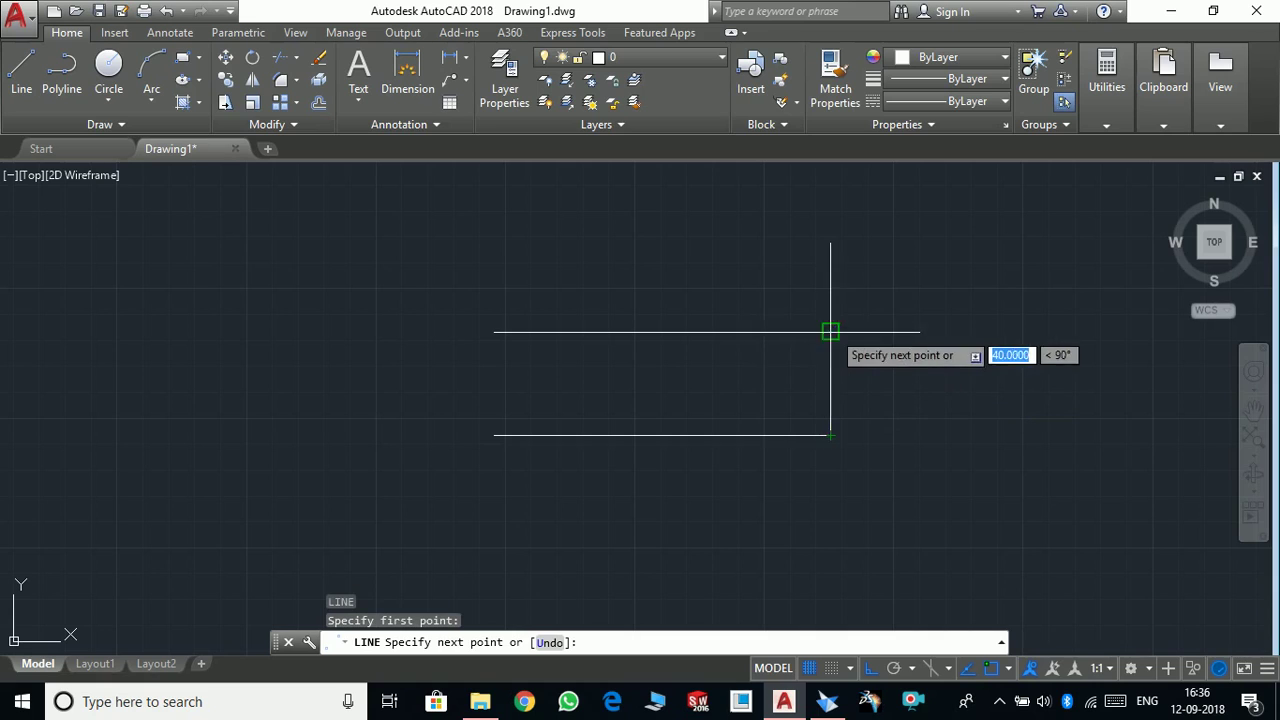
key(Escape)
Attempt a 15-unit offset of the vertical line, abandon it, and reselect the line
click(914, 391)
click(779, 370)
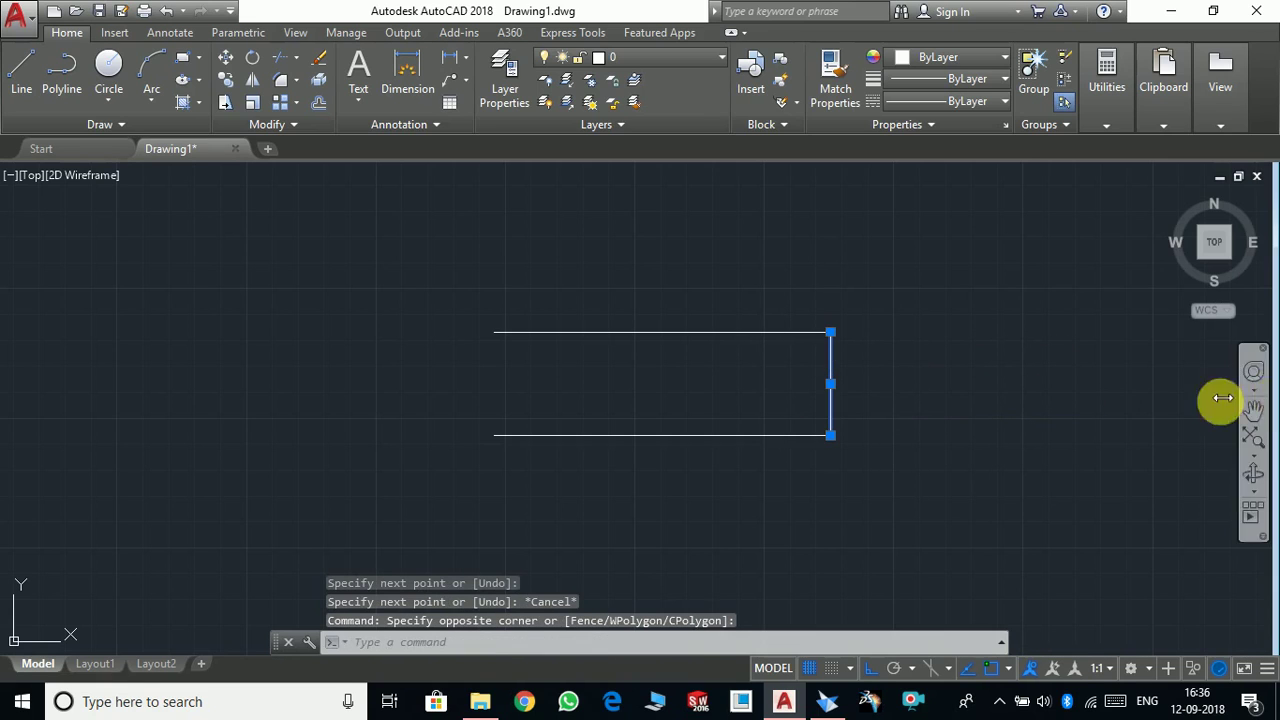
text(o)
key(Return)
click(1097, 358)
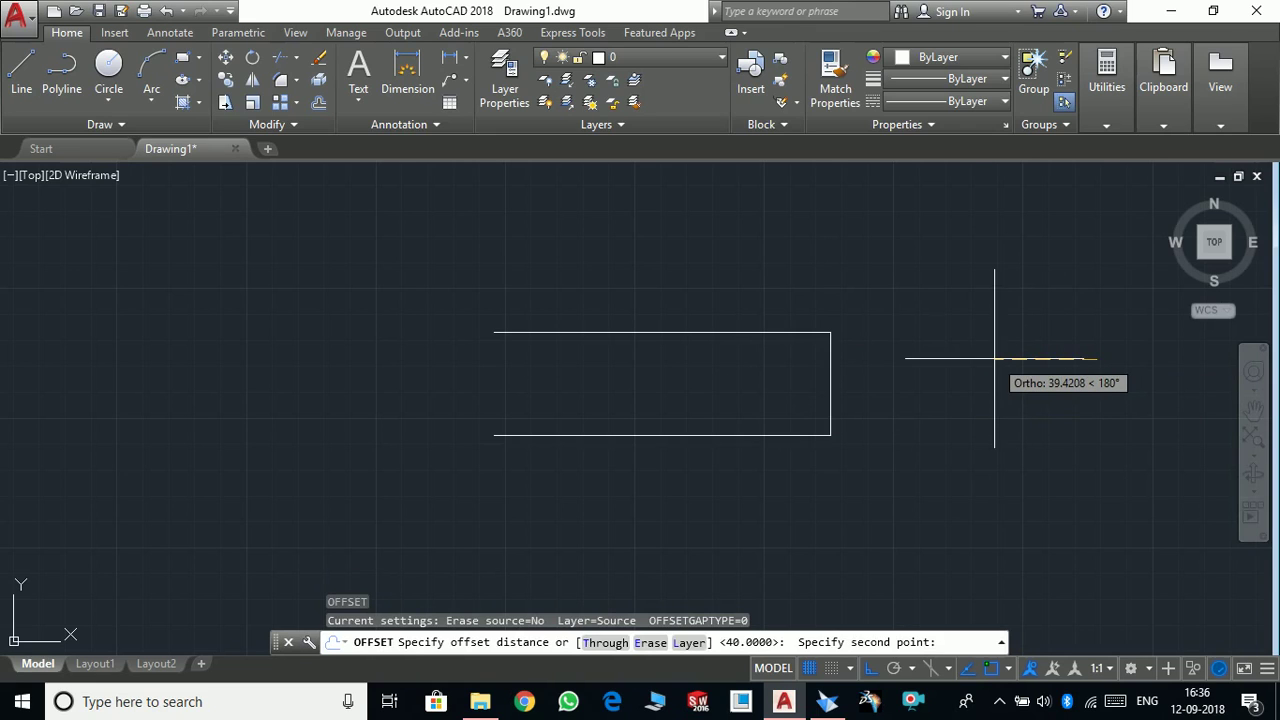
text(15)
key(Return)
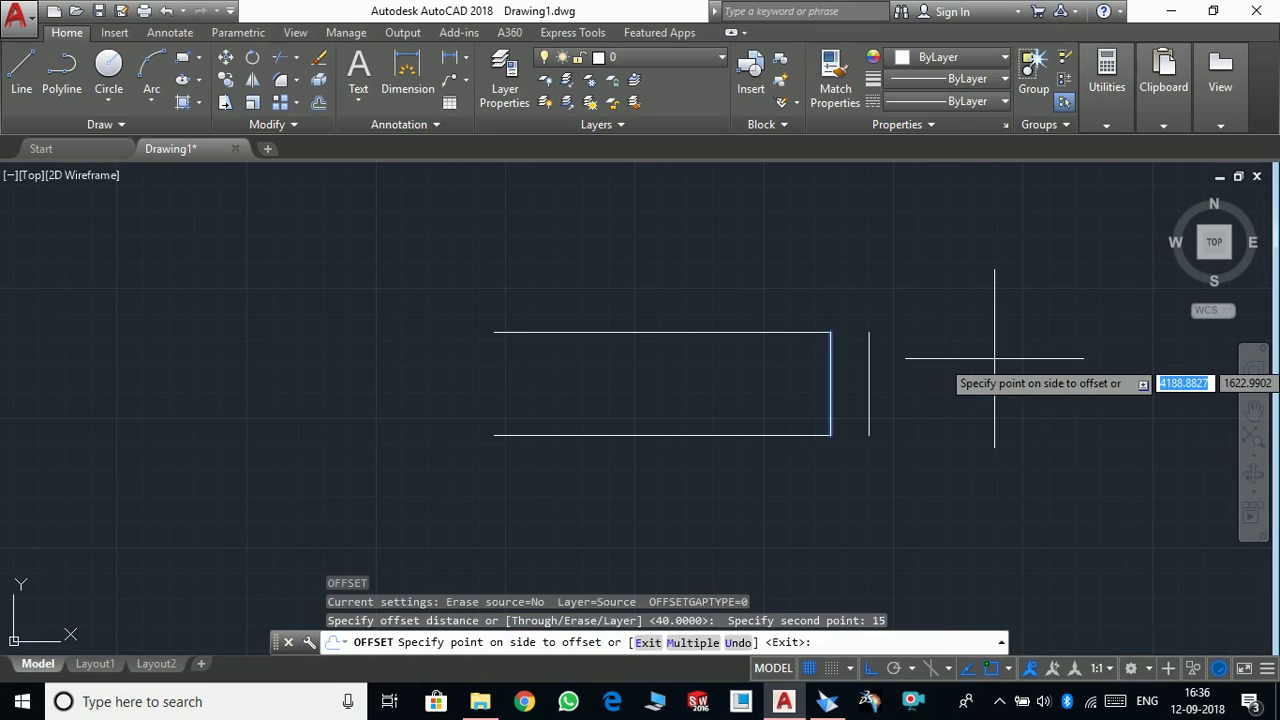
key(Escape)
key(Escape)
click(830, 383)
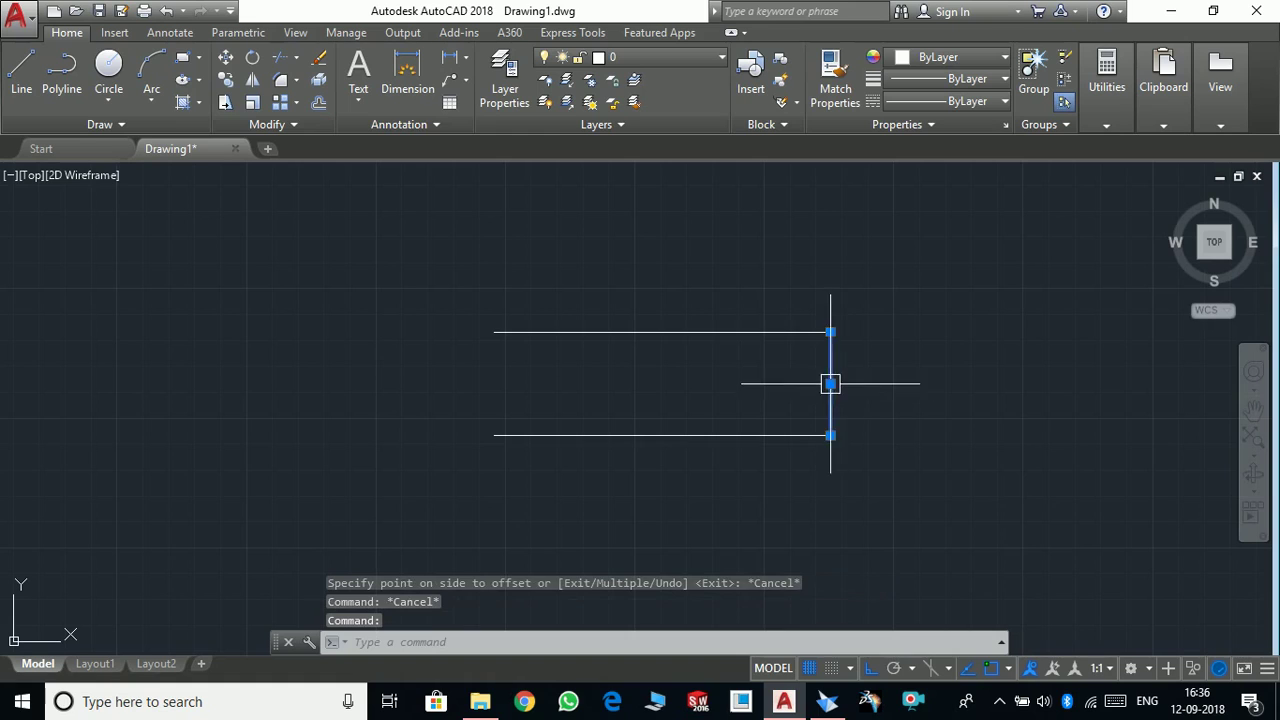
Move the vertical line 15 units inward to the left
text(m)
key(Return)
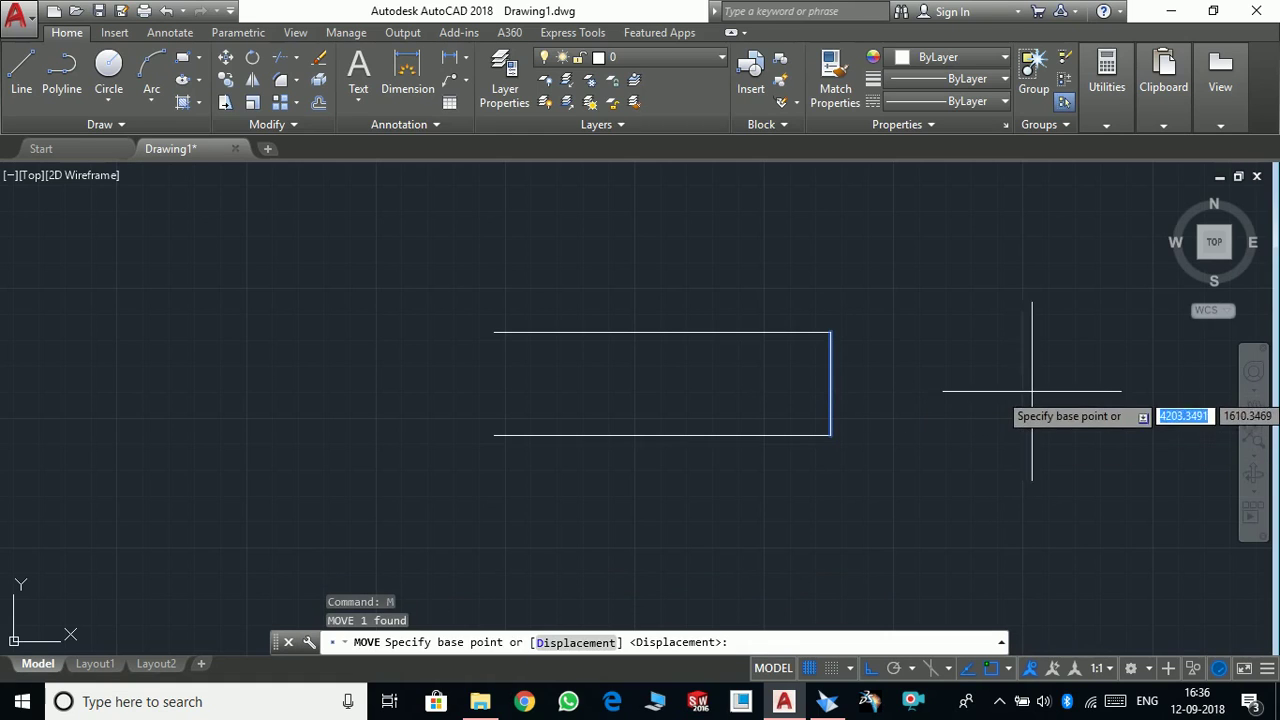
click(1007, 396)
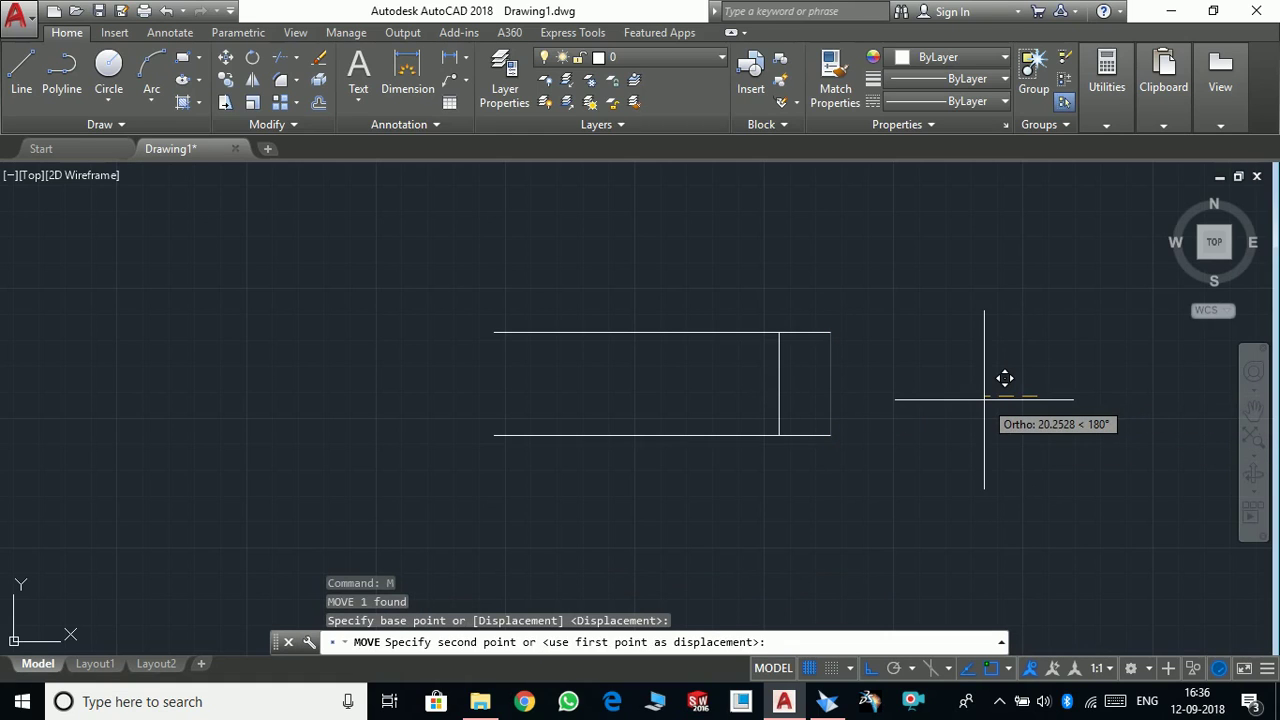
text(15)
key(Return)
key(Escape)
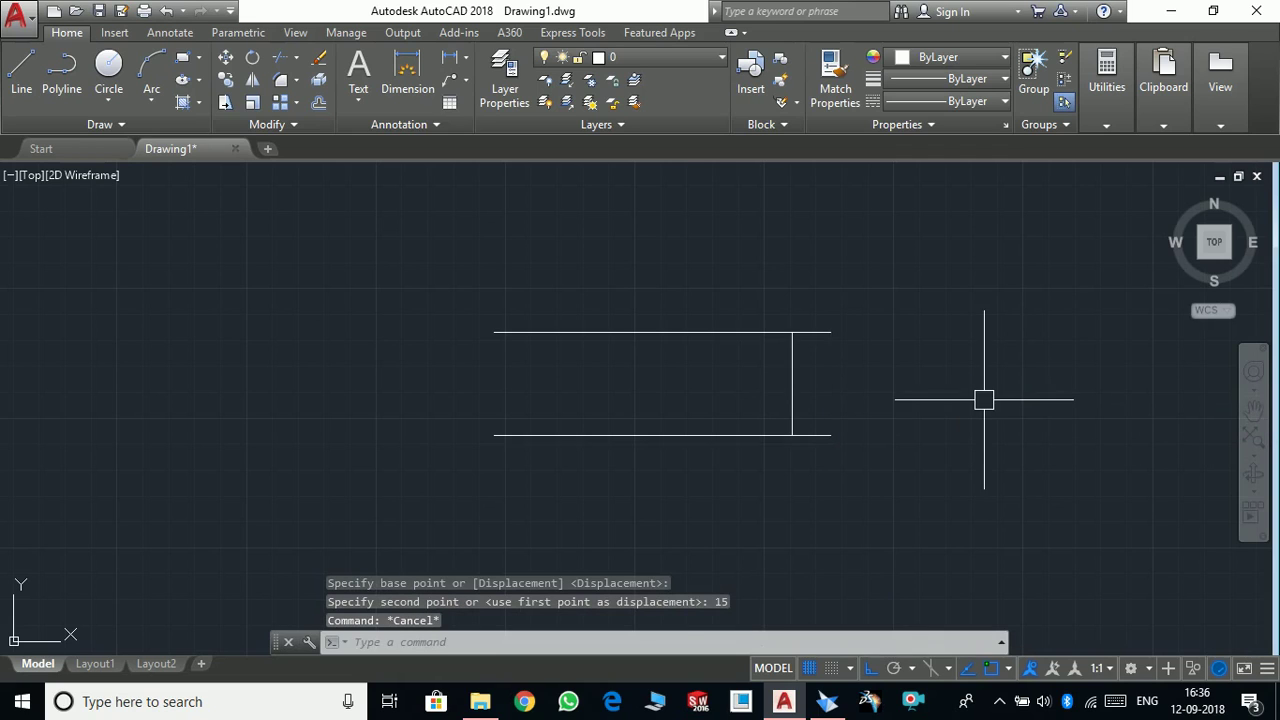
Offset the top line 15 downward to create a third horizontal line
click(748, 350)
click(742, 348)
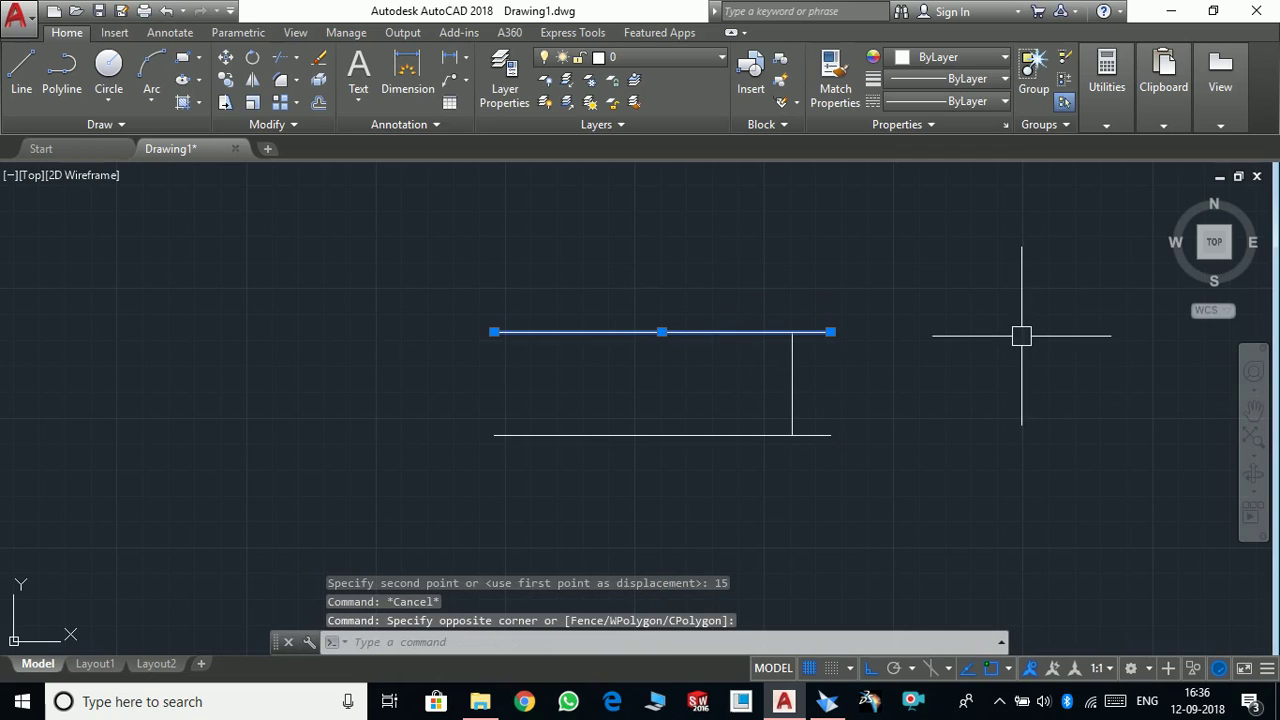
text(o)
key(Return)
click(1008, 325)
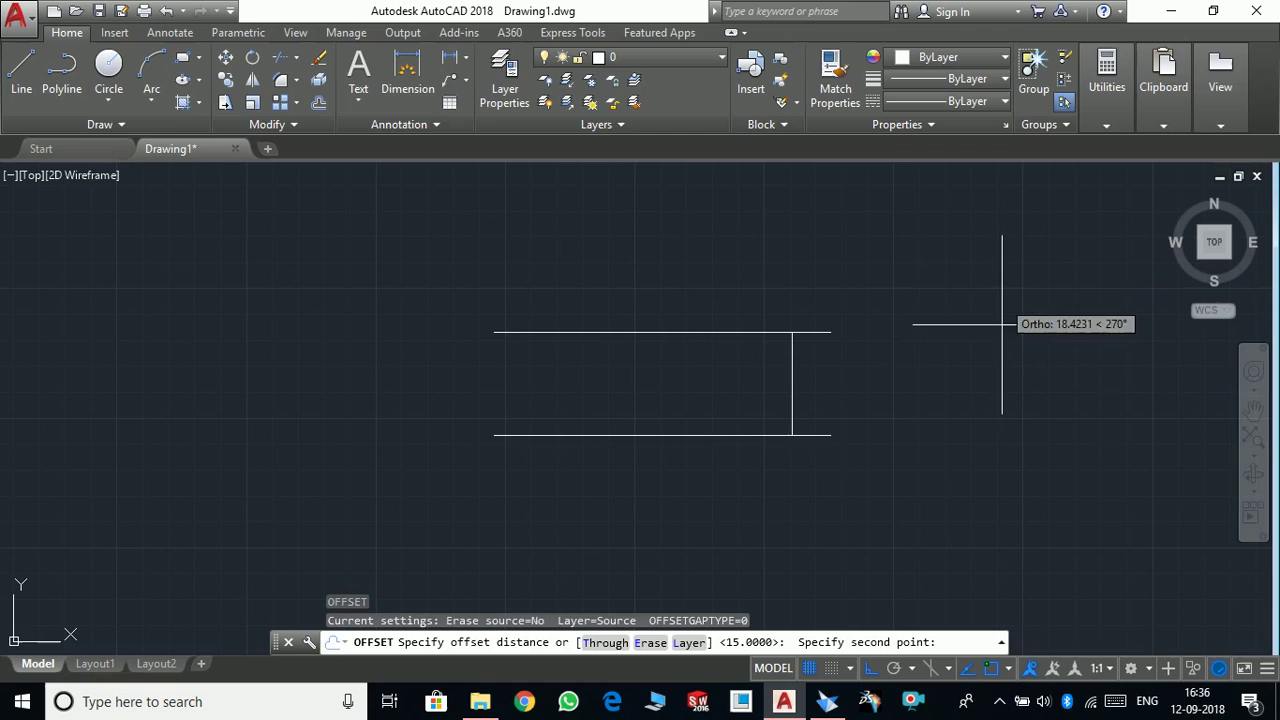
text(15)
key(Return)
click(815, 332)
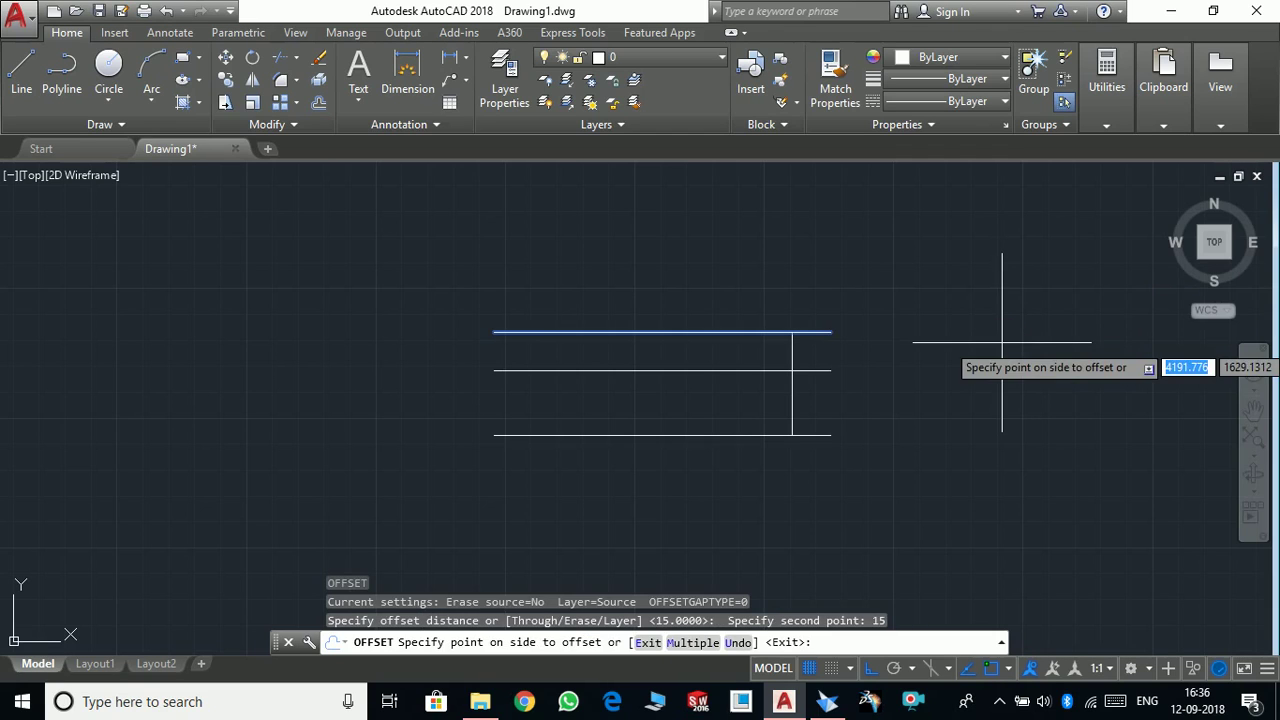
click(1000, 371)
key(Escape)
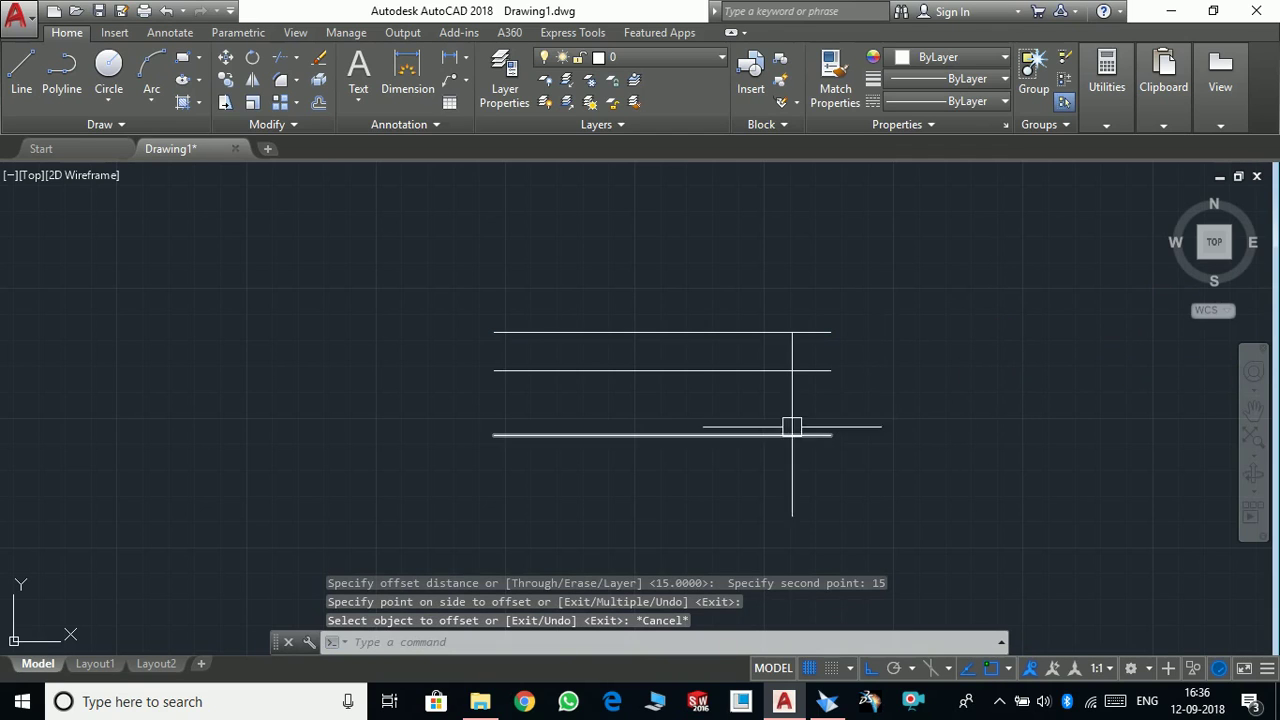
scroll(759, 392, up, 2)
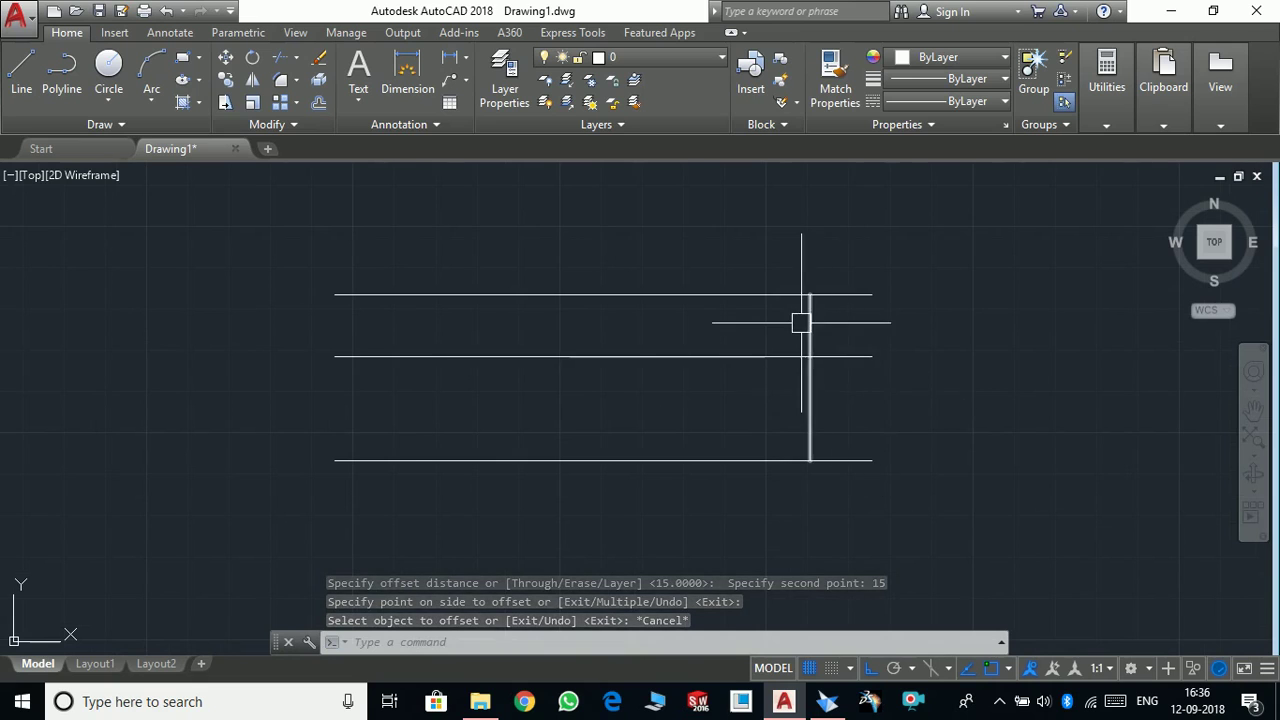
scroll(801, 323, up, 2)
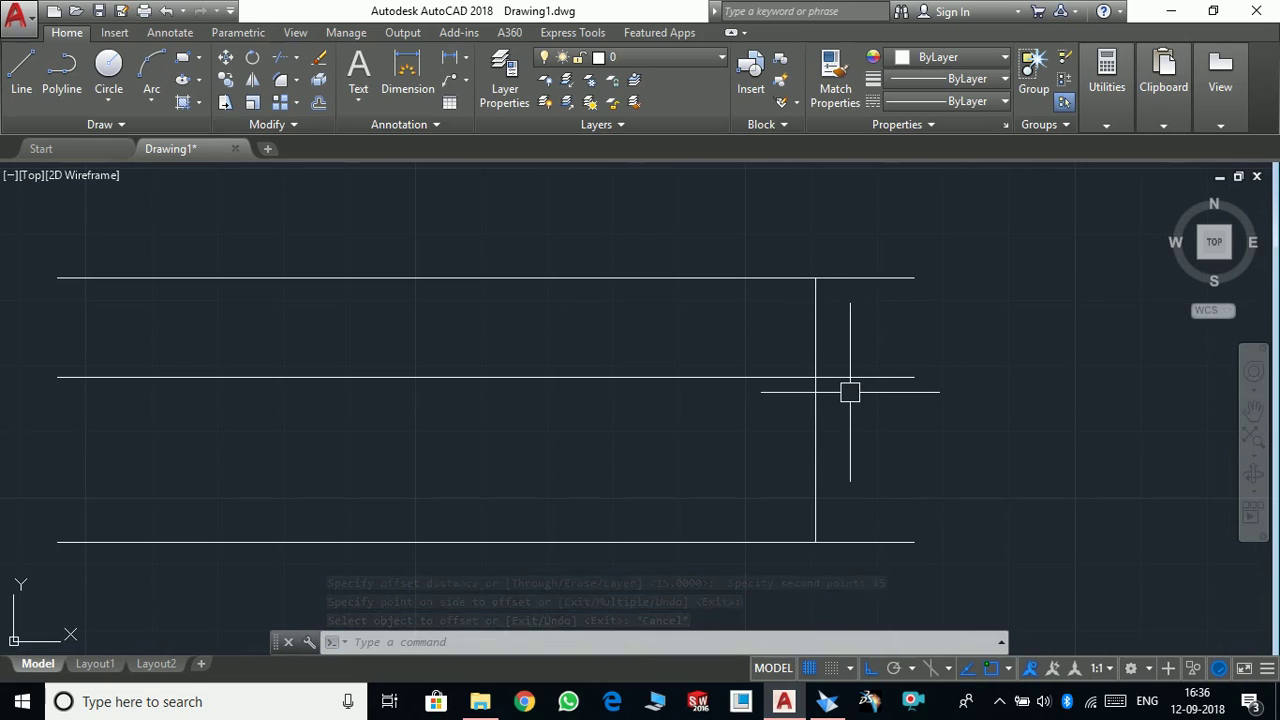
scroll(850, 392, down, 4)
scroll(855, 405, up, 2)
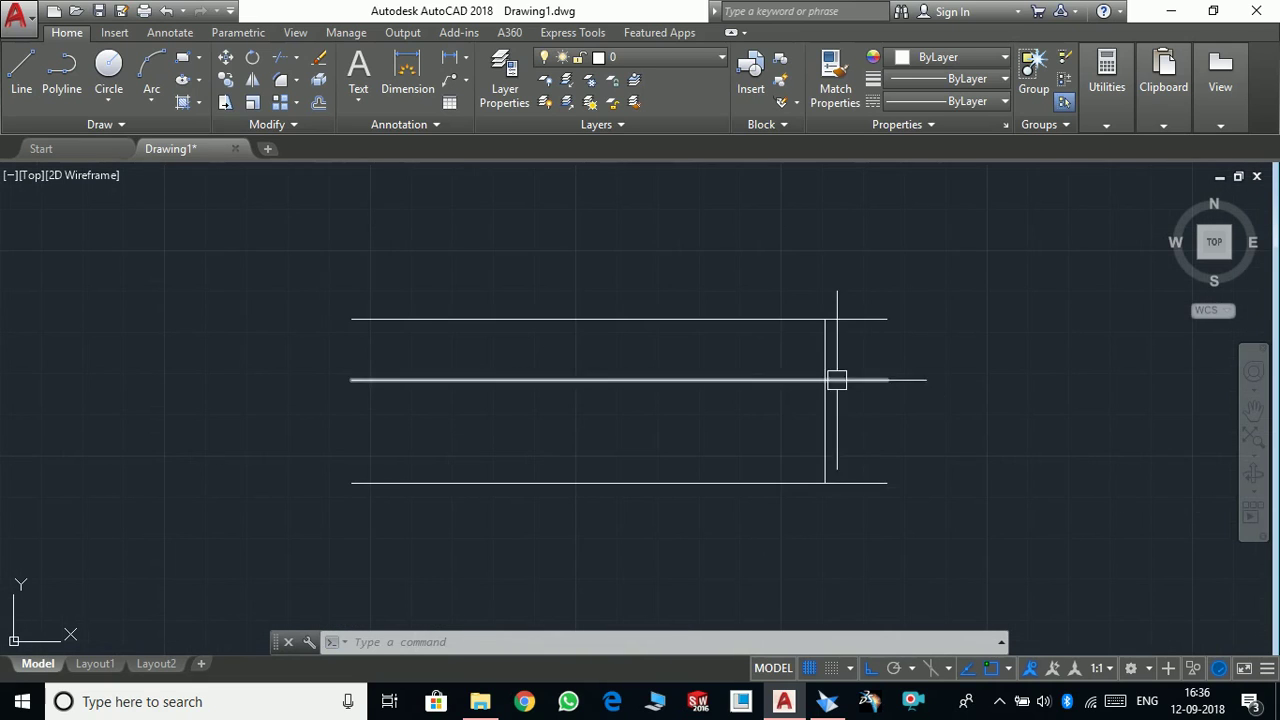
scroll(837, 380, down, 4)
scroll(864, 406, up, 4)
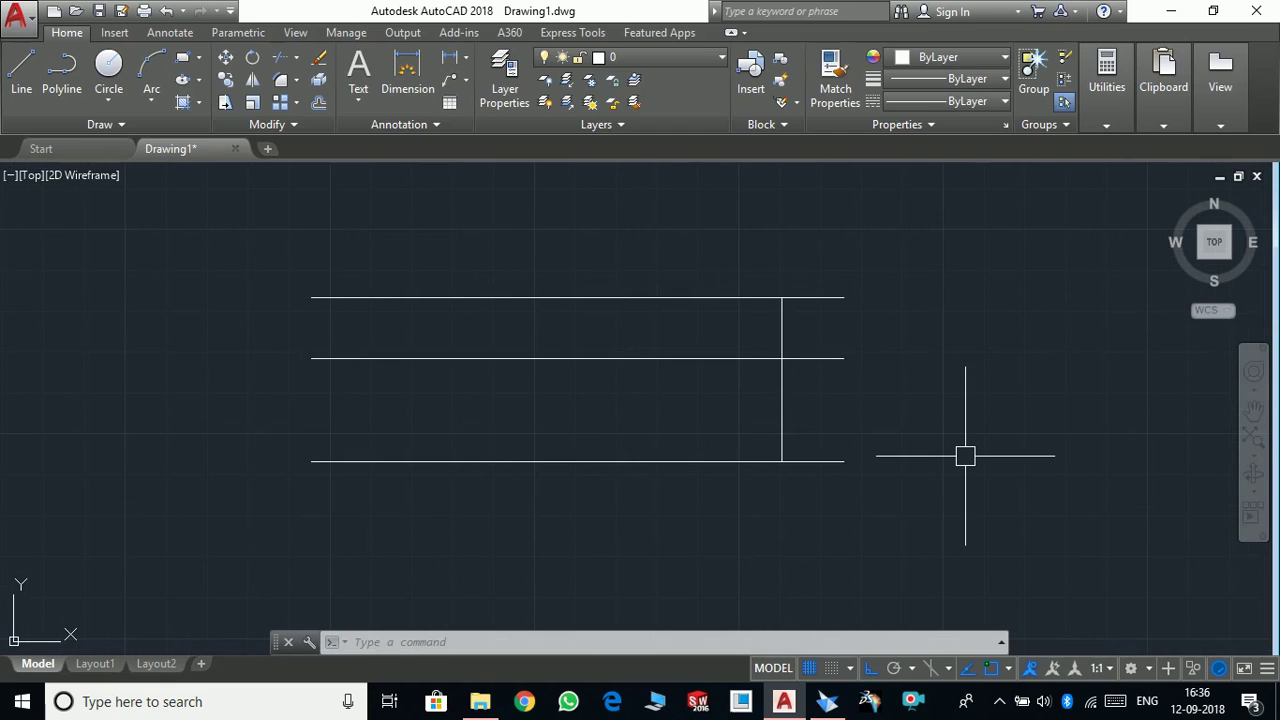
Draw a circle centred on the middle line's right end, reaching the top line
text(c)
key(Return)
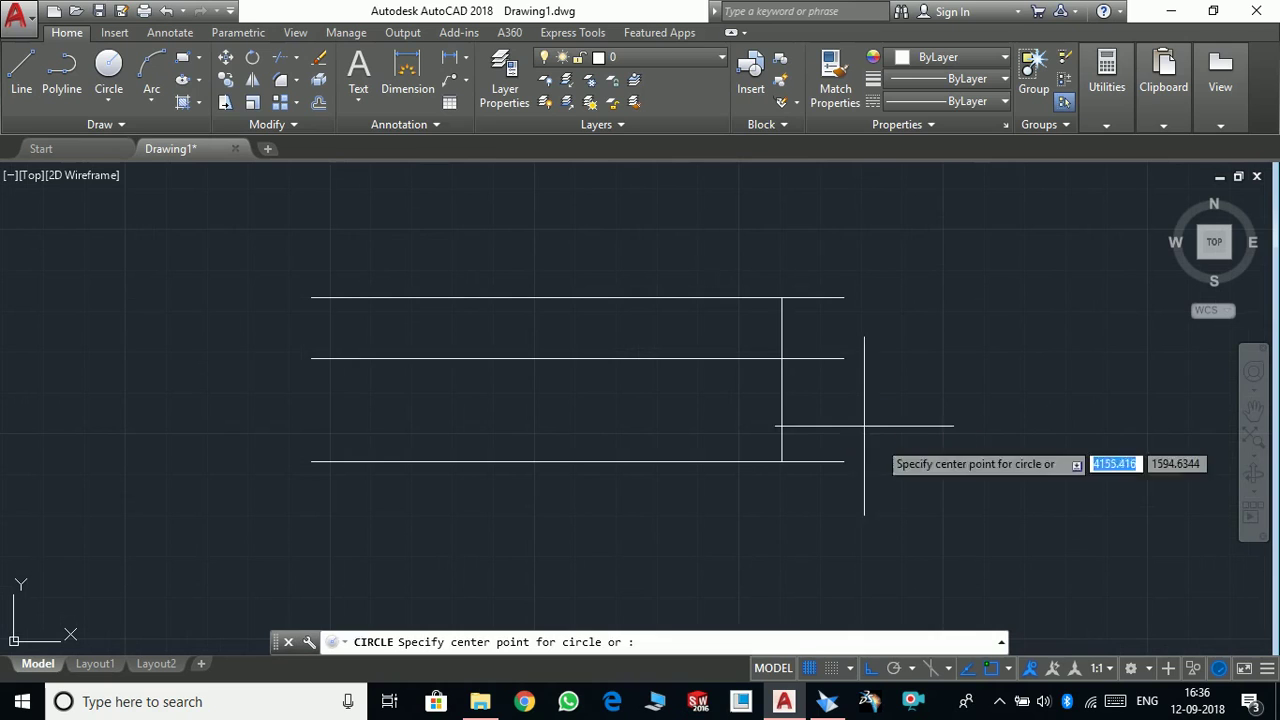
click(843, 358)
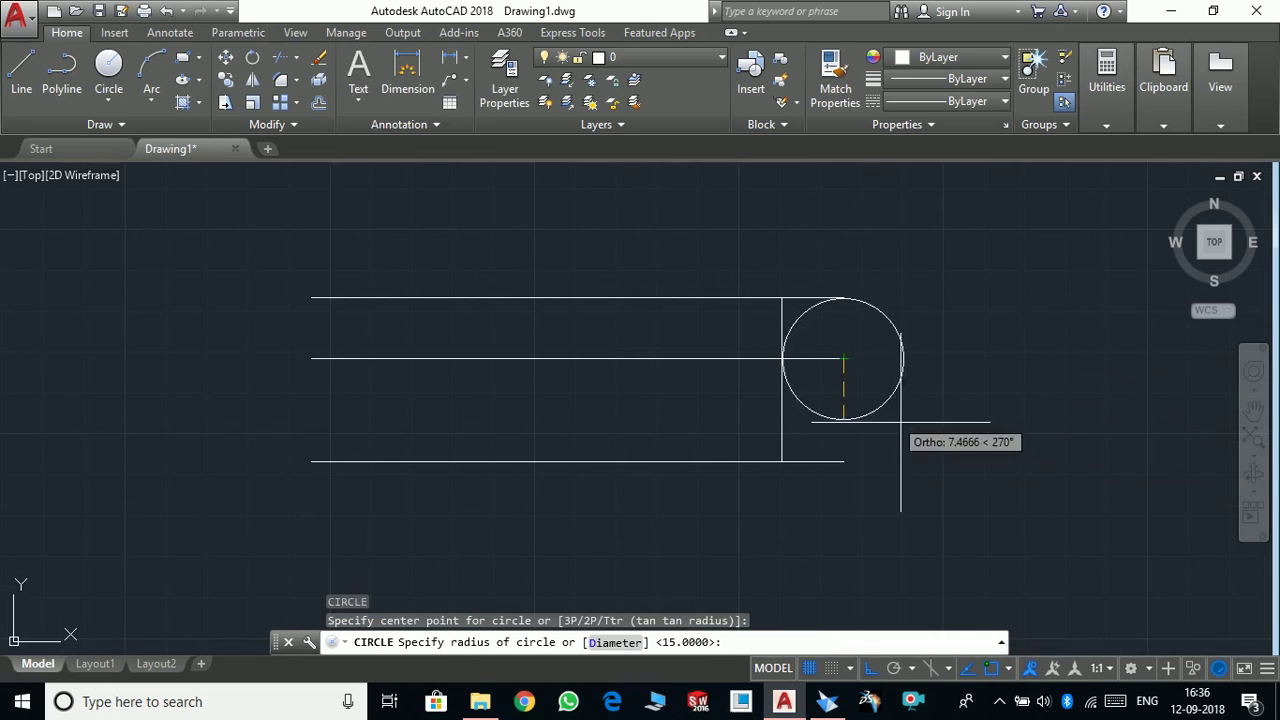
click(843, 297)
key(Escape)
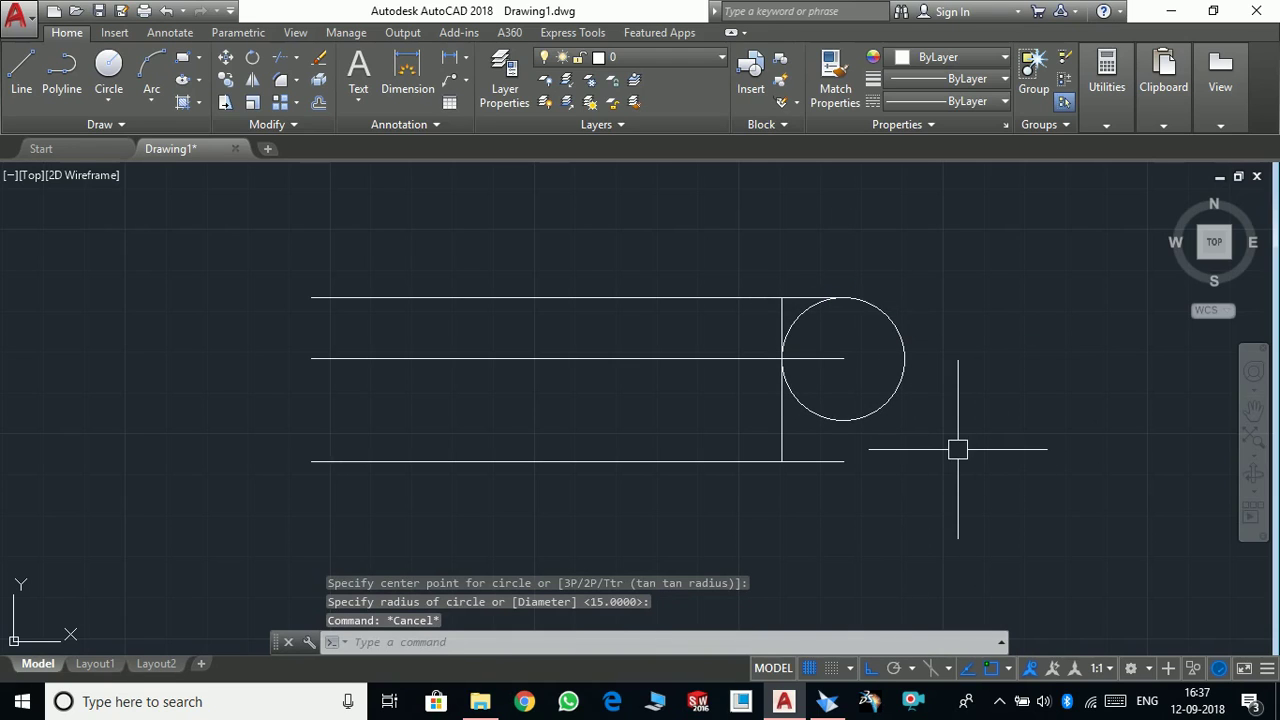
Draw a line from the circle's right edge down to the bottom line, then left along it
text(l)
key(Return)
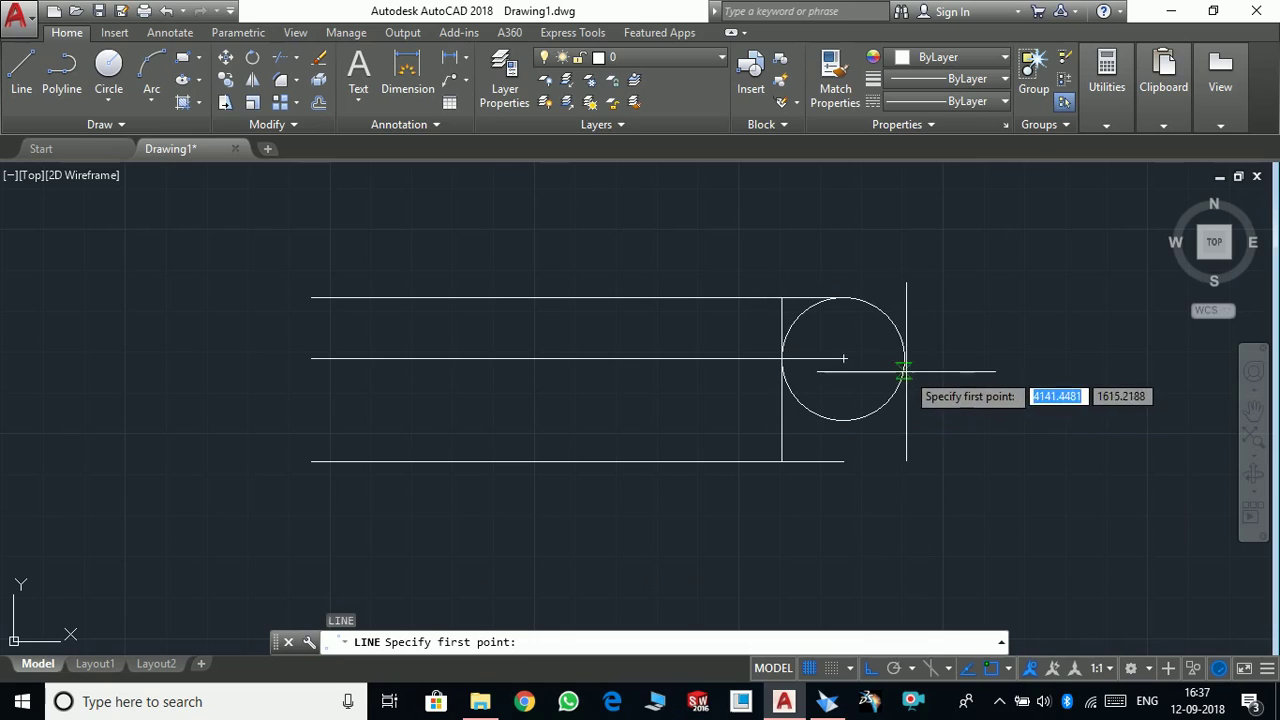
click(903, 362)
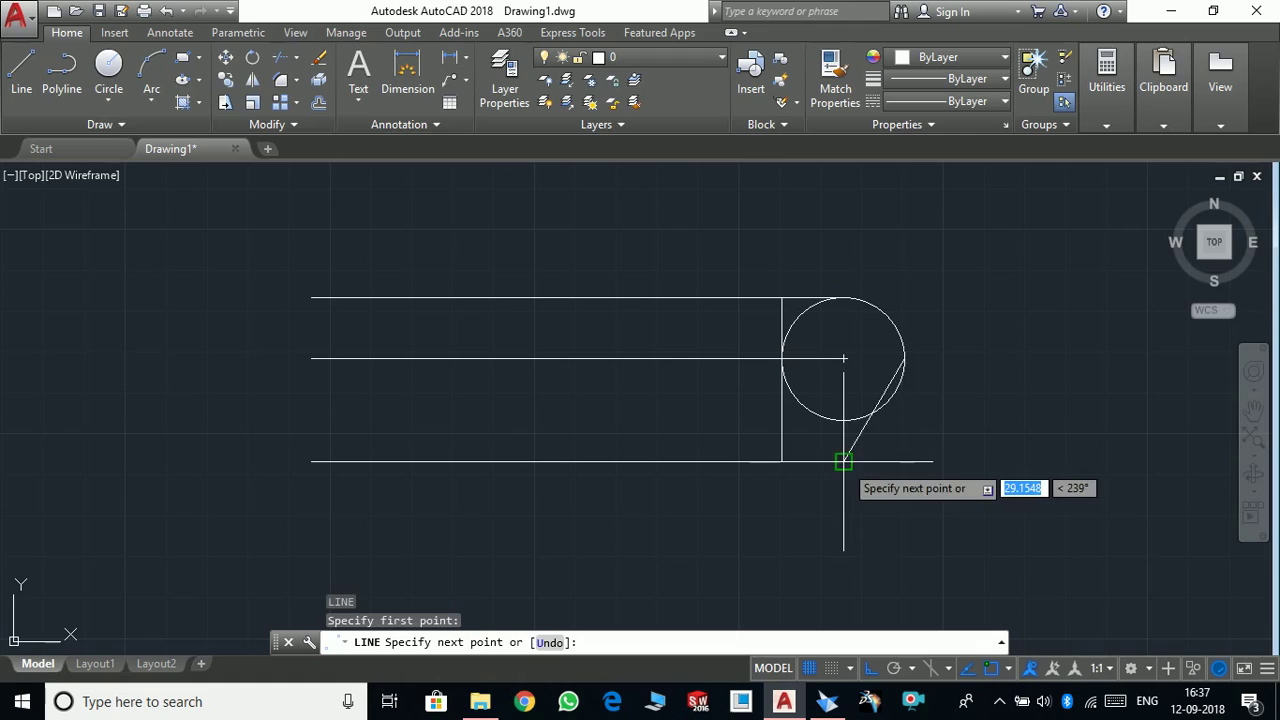
click(904, 461)
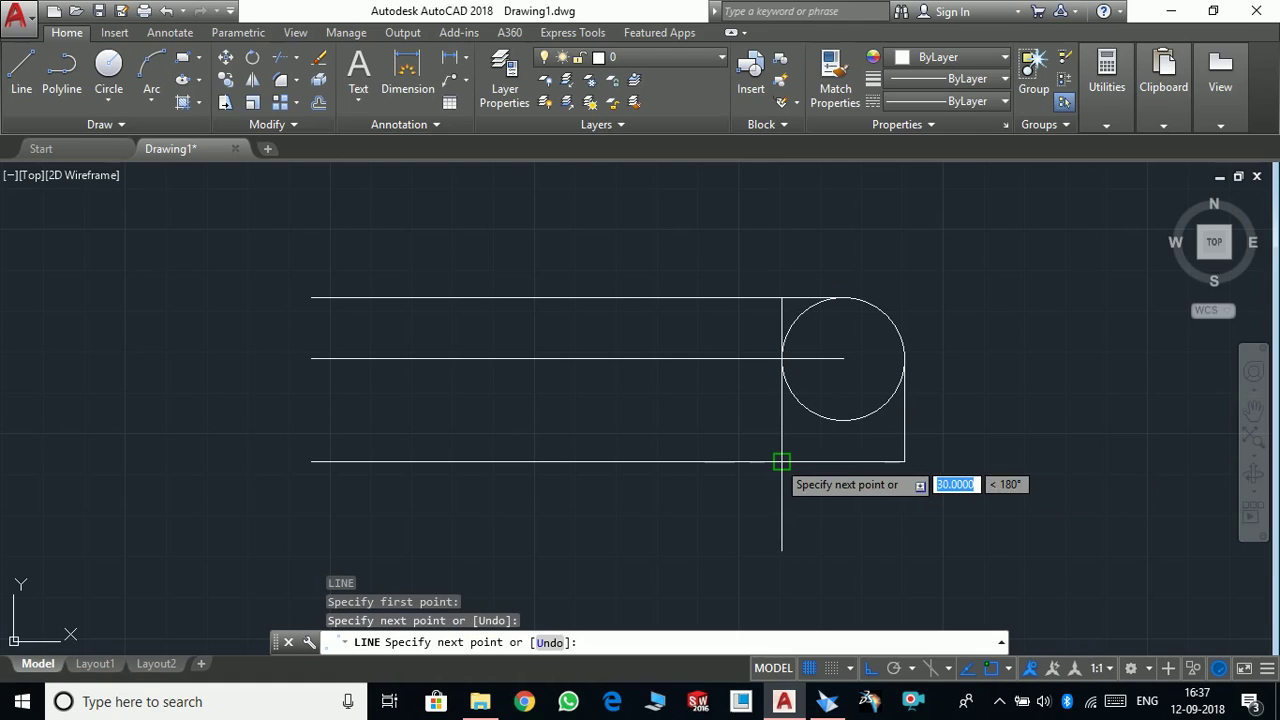
click(844, 461)
key(Escape)
text(TR)
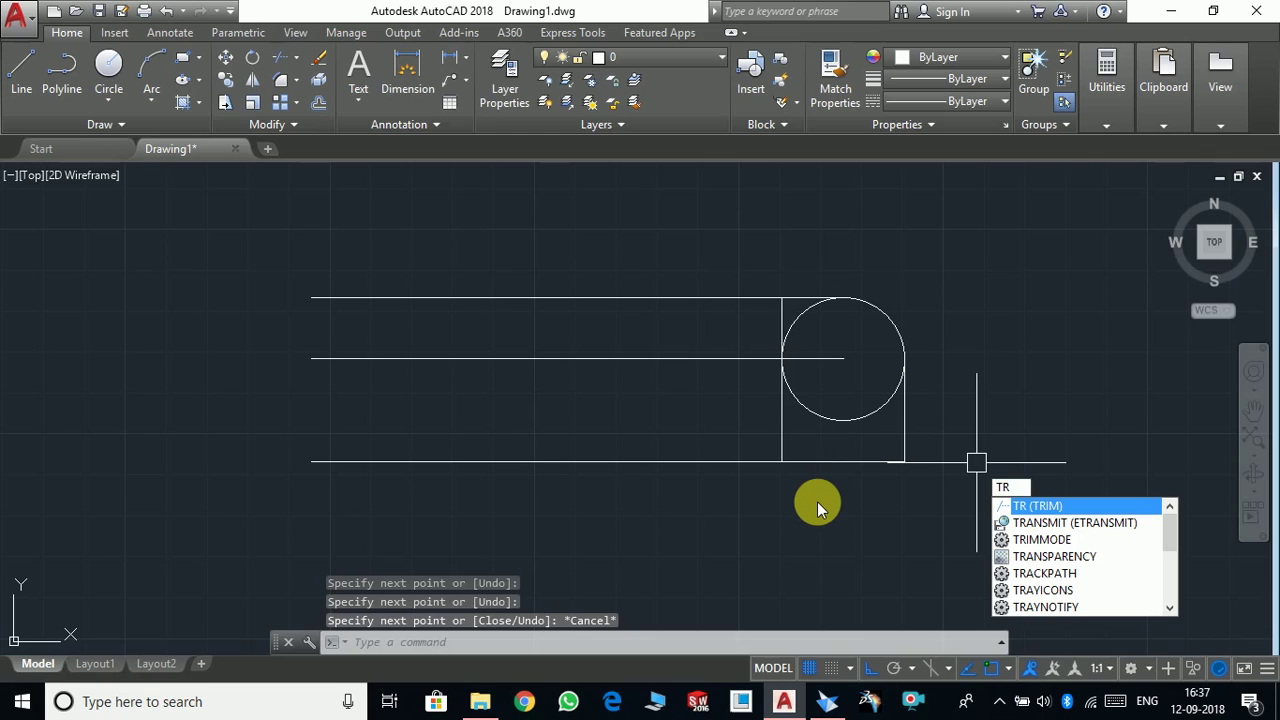
Trim away the lower and left parts of the circle, leaving a quarter arc
key(Return)
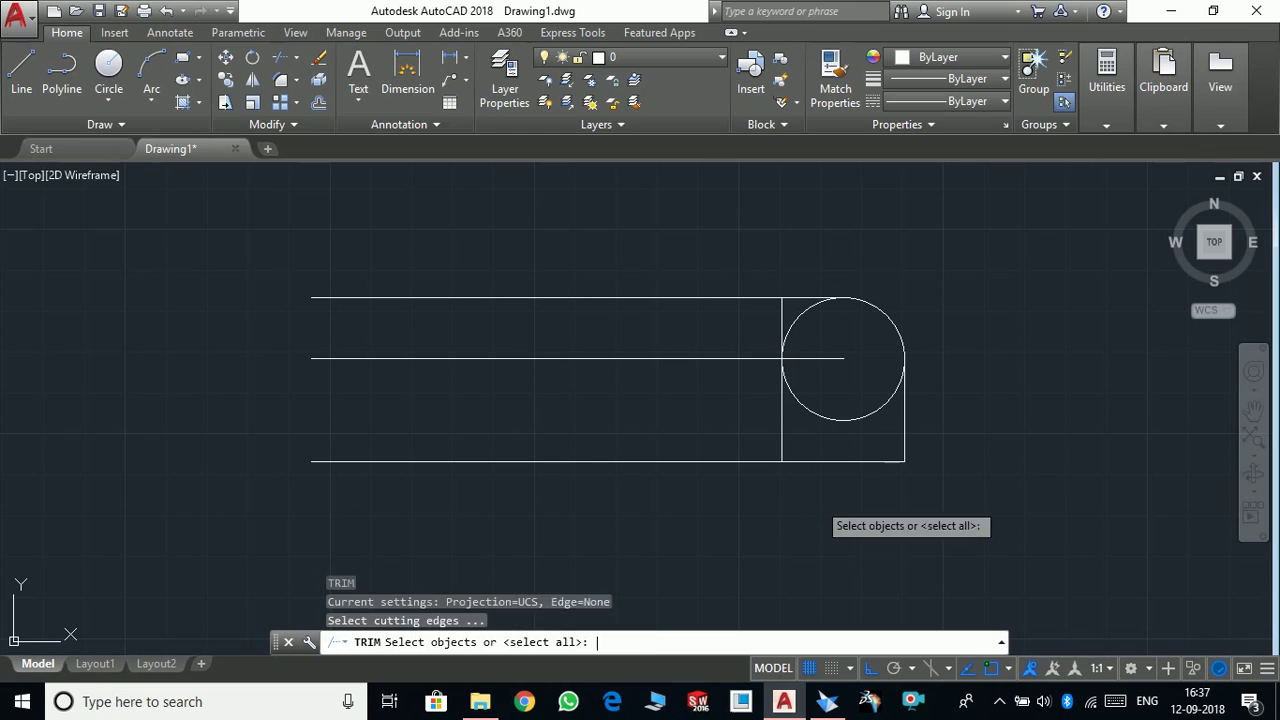
key(Return)
scroll(780, 430, up, 4)
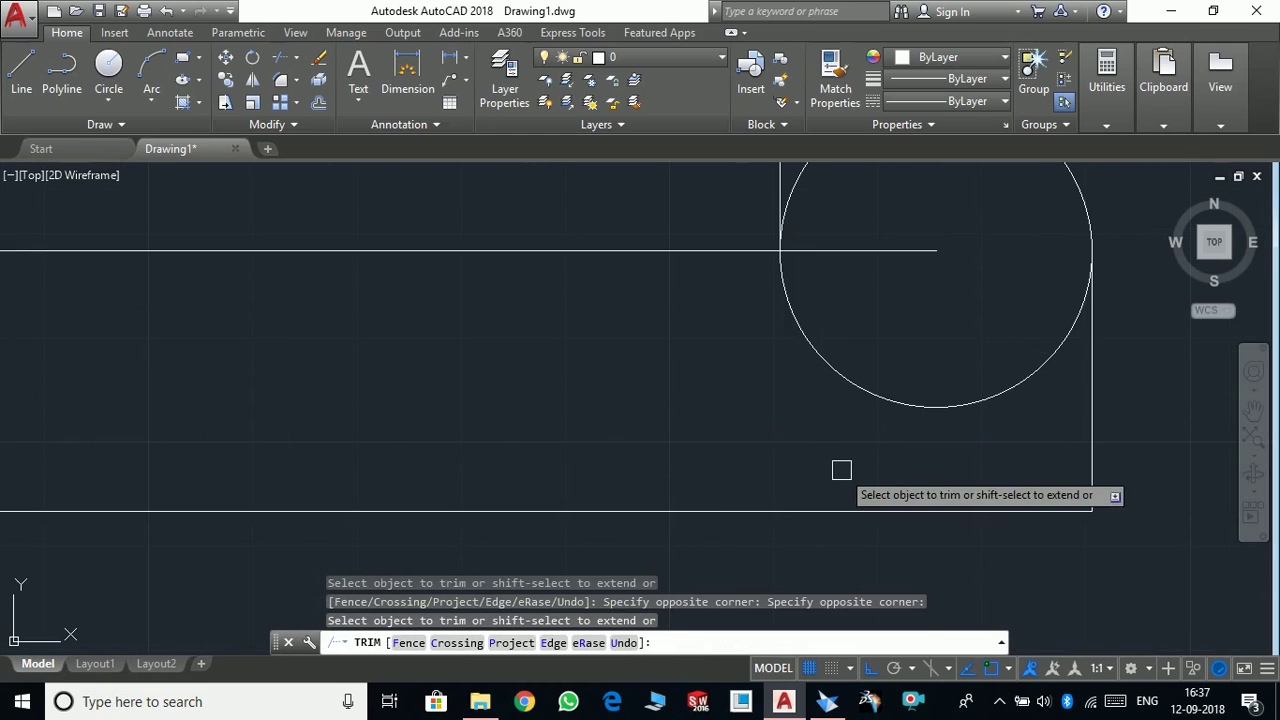
scroll(843, 466, down, 4)
click(776, 434)
click(716, 362)
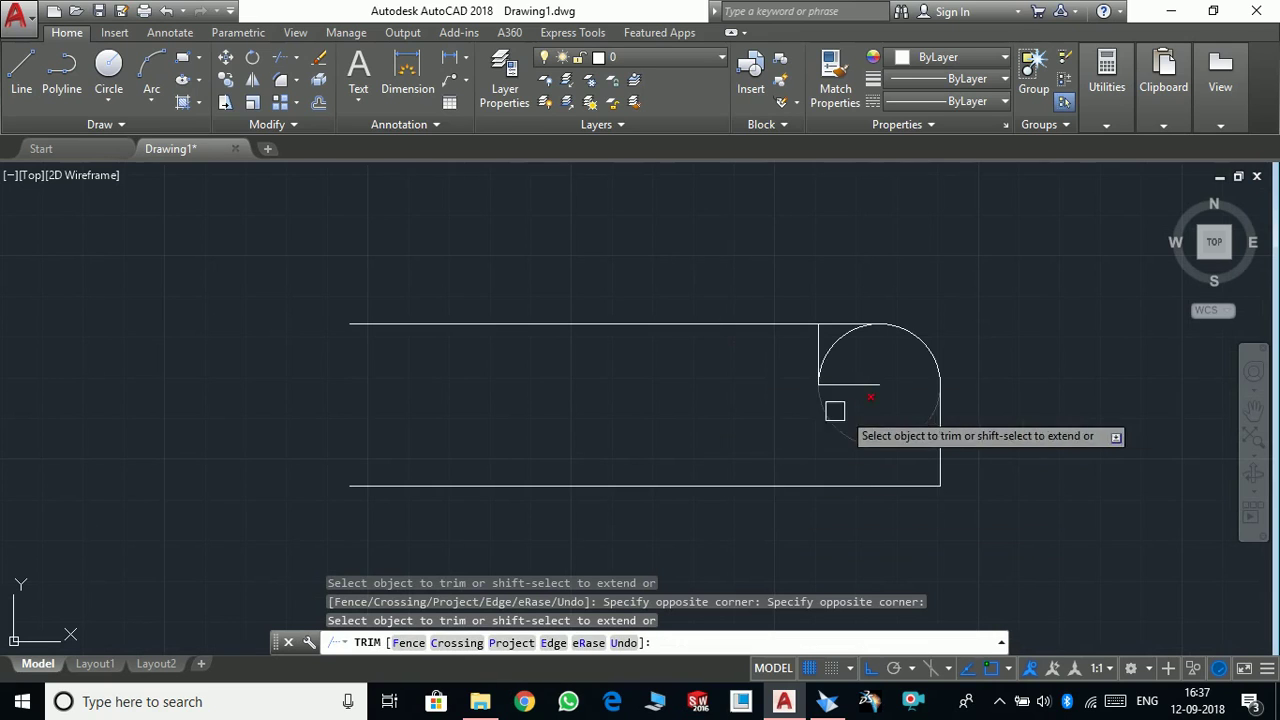
scroll(880, 406, up, 2)
click(852, 370)
click(880, 466)
click(856, 410)
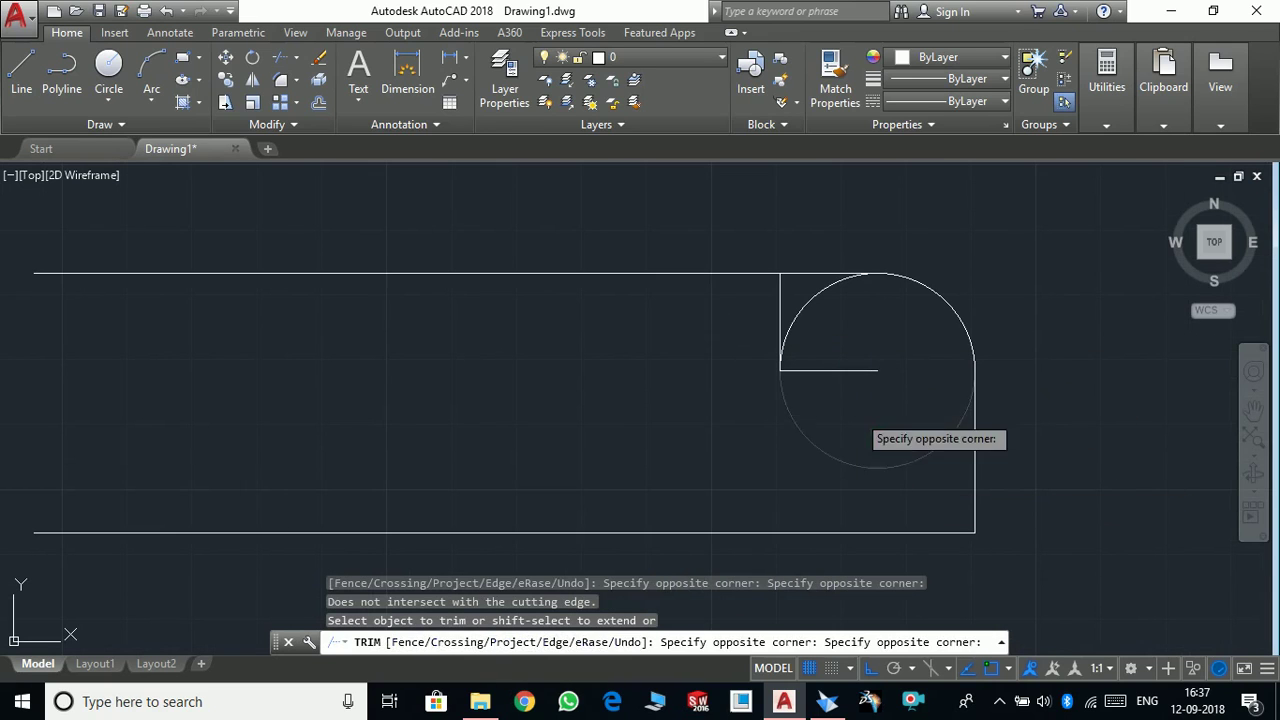
click(871, 400)
click(820, 337)
click(851, 342)
click(851, 342)
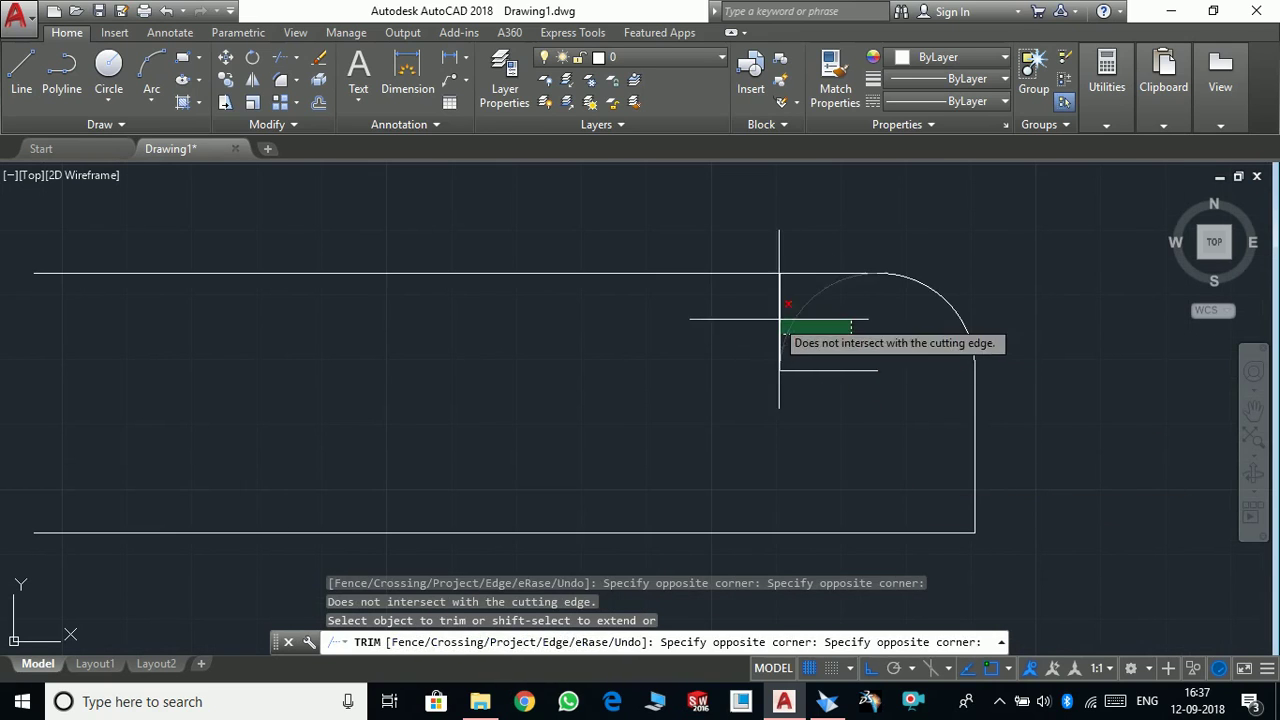
click(786, 318)
key(Escape)
Select the inner L-shaped lines, then clear the selection
click(884, 421)
click(758, 320)
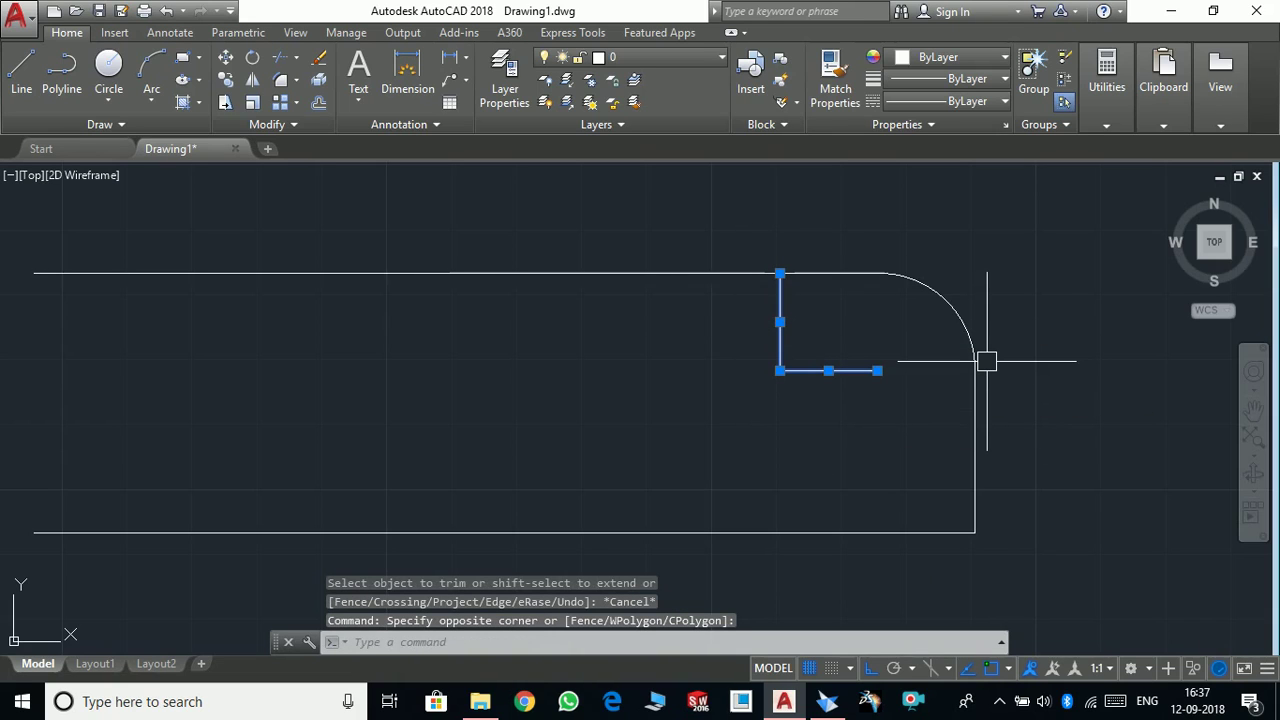
key(Escape)
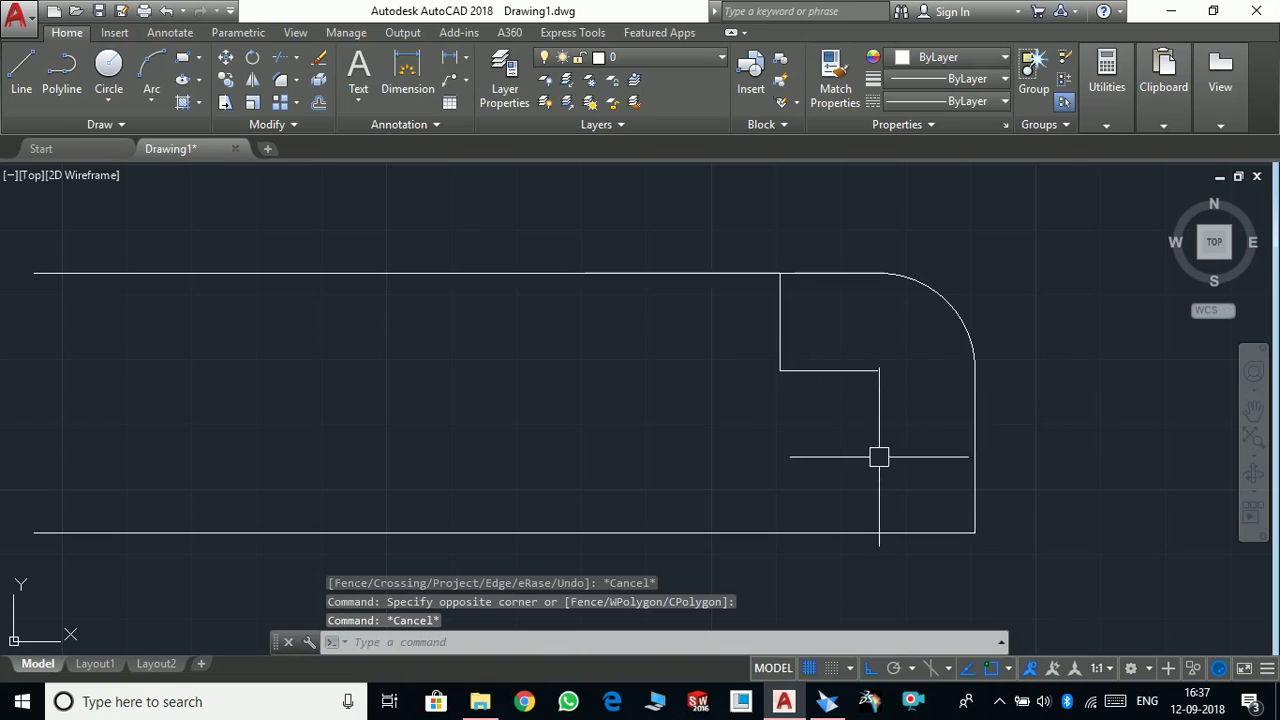
scroll(879, 471, down, 5)
scroll(879, 471, up, 4)
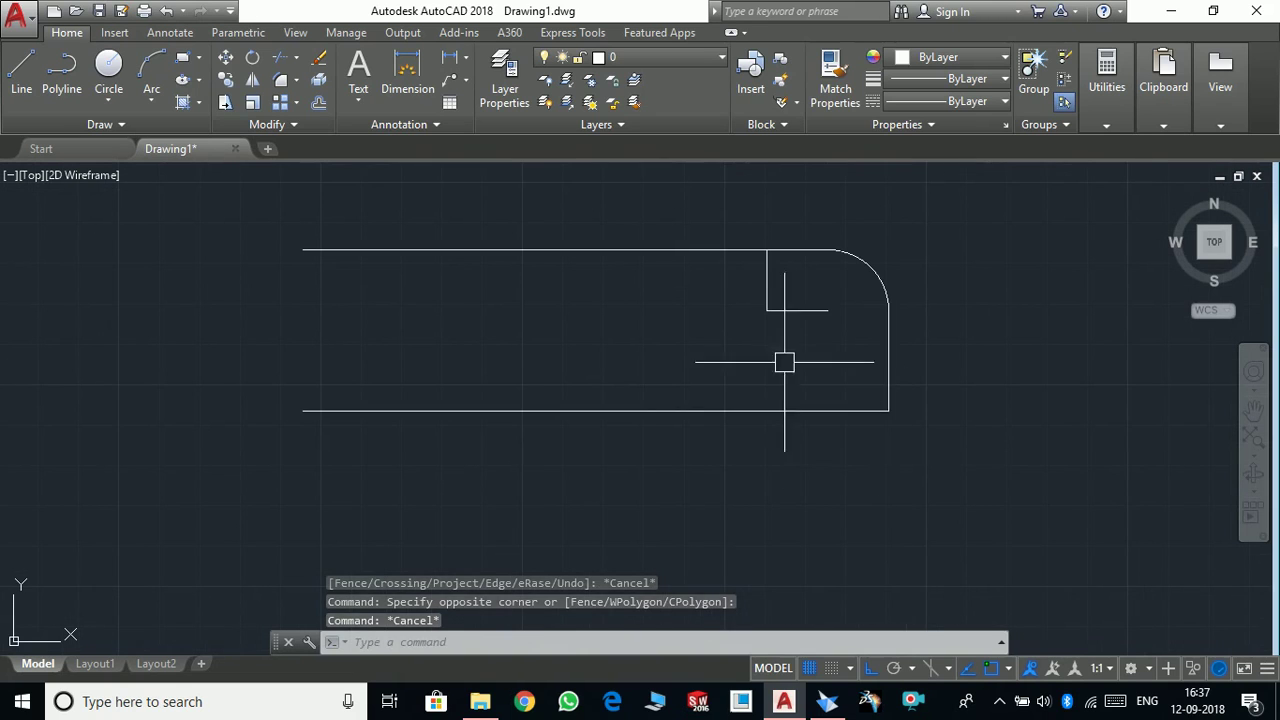
Draw a 20-unit vertical line down from the bottom edge
scroll(812, 385, down, 4)
scroll(830, 400, up, 2)
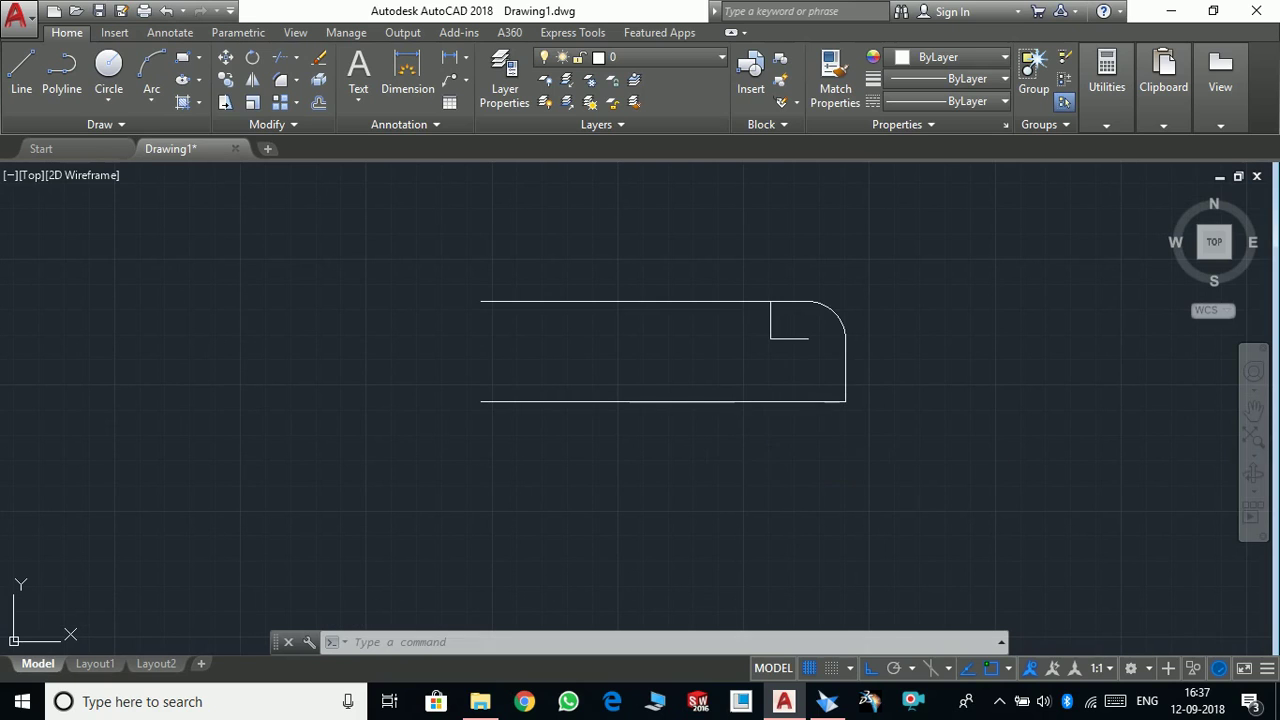
text(l)
key(Return)
click(728, 402)
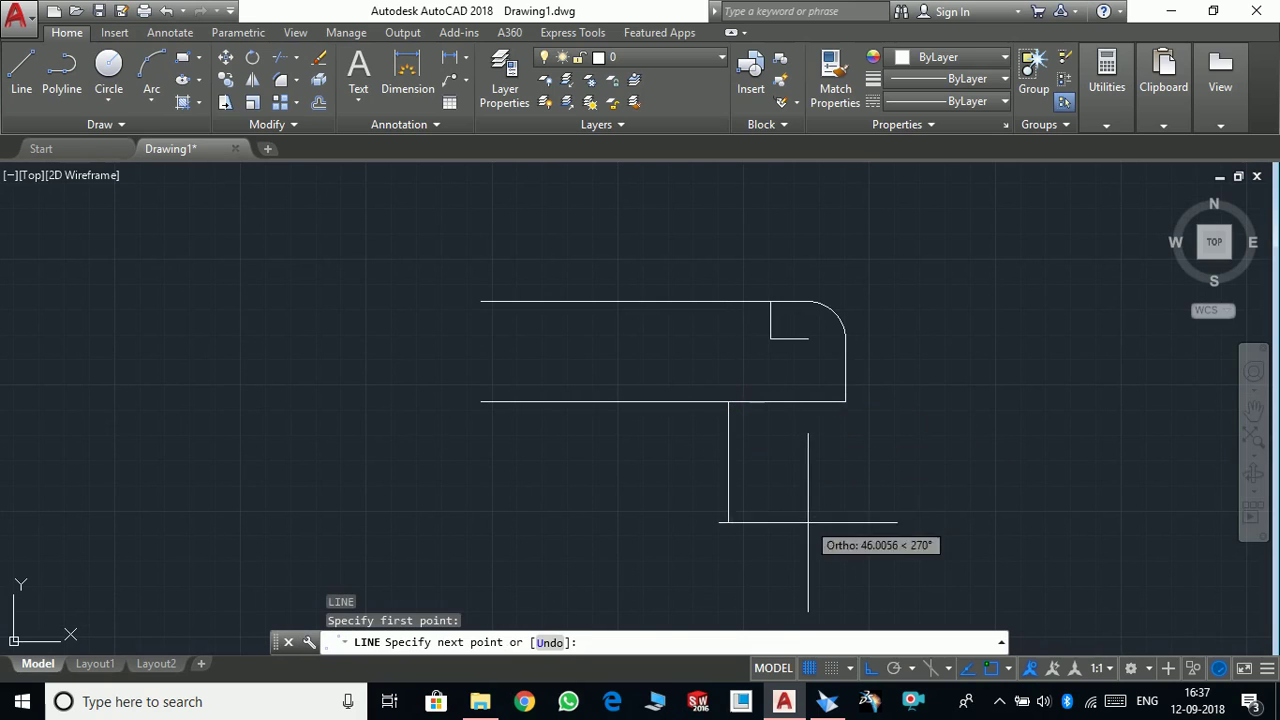
scroll(835, 430, down, 2)
scroll(806, 467, up, 2)
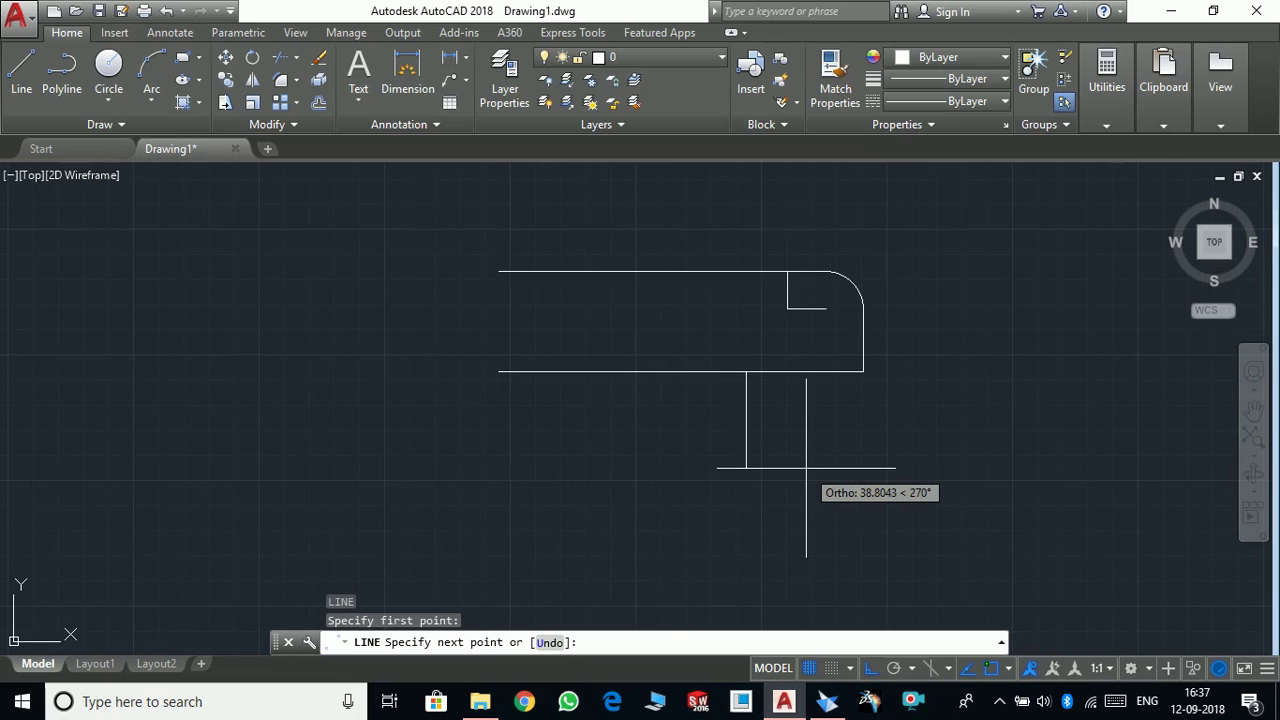
text(20)
key(Return)
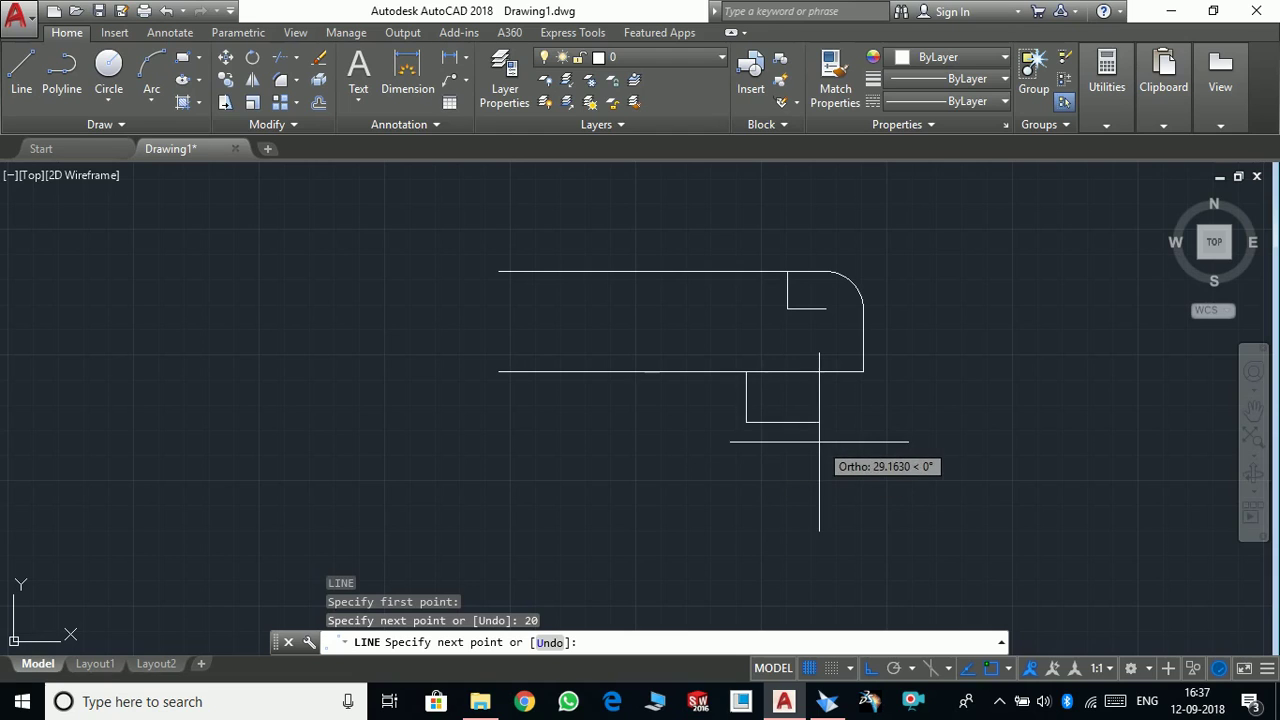
key(Escape)
Delete the 20-unit vertical line
scroll(770, 420, up, 5)
scroll(766, 409, down, 3)
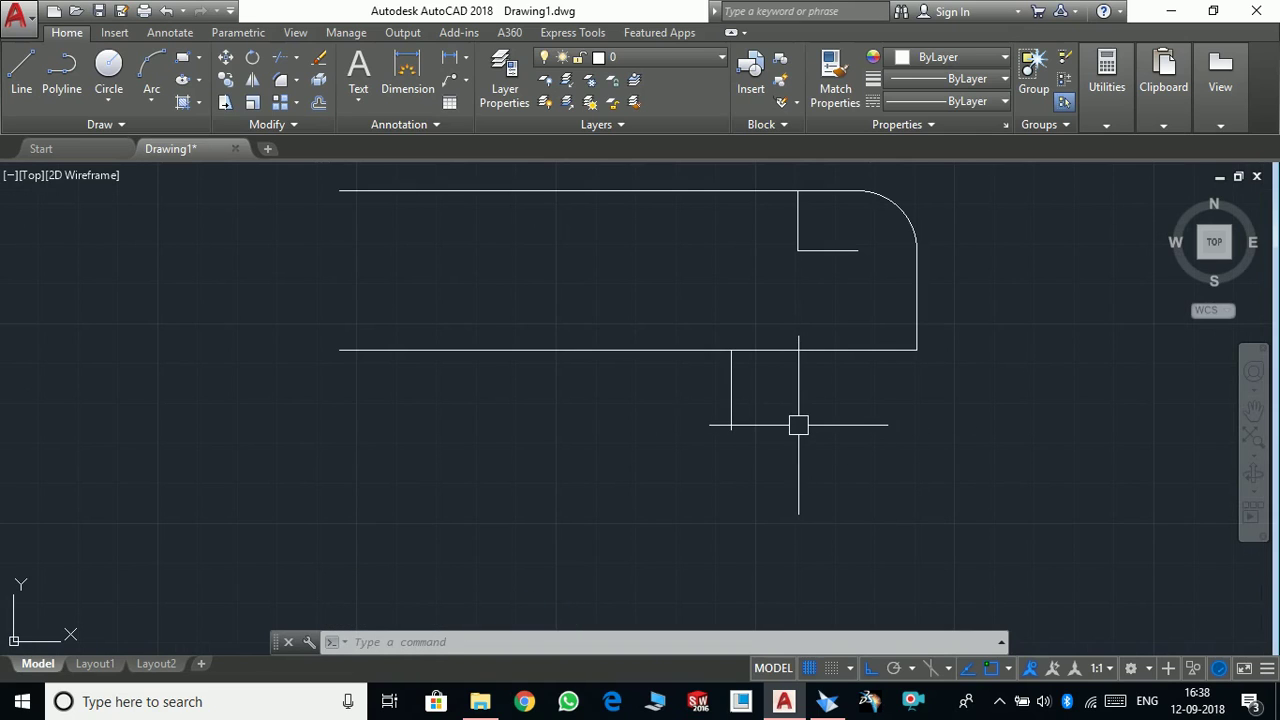
click(733, 406)
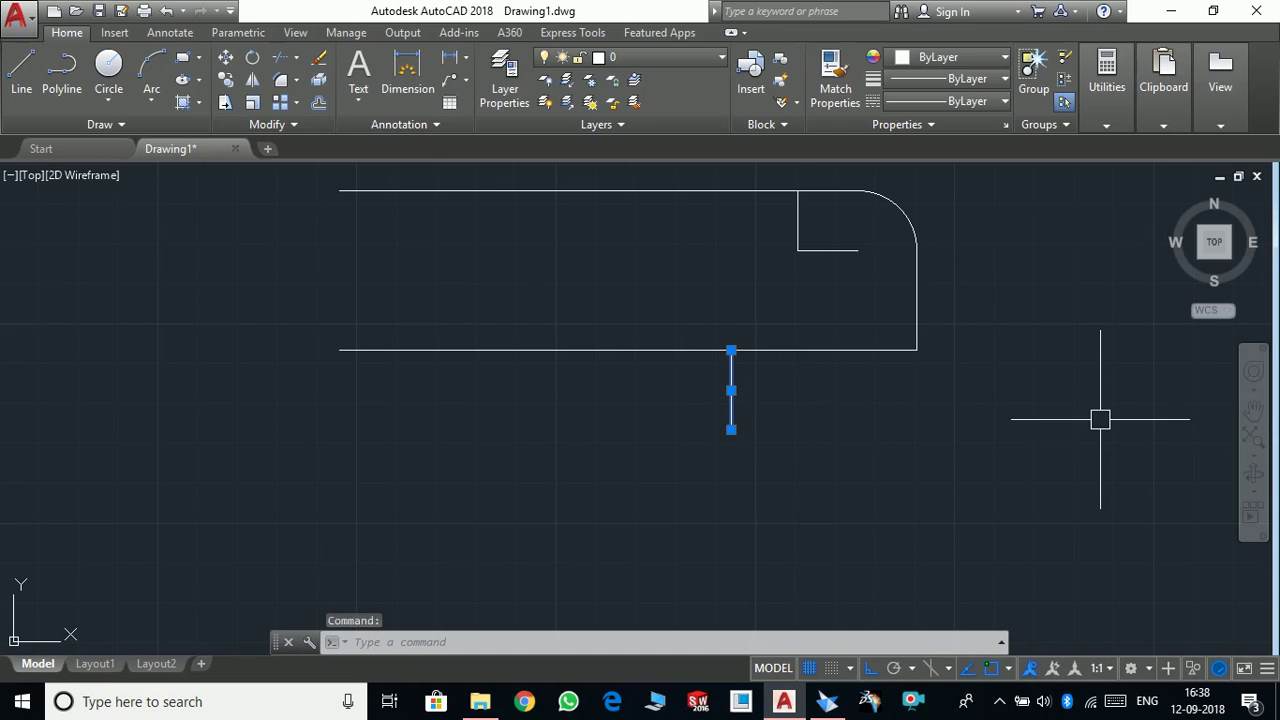
key(Delete)
Draw a 10-unit line downward from the bottom edge endpoint
text(l)
key(Return)
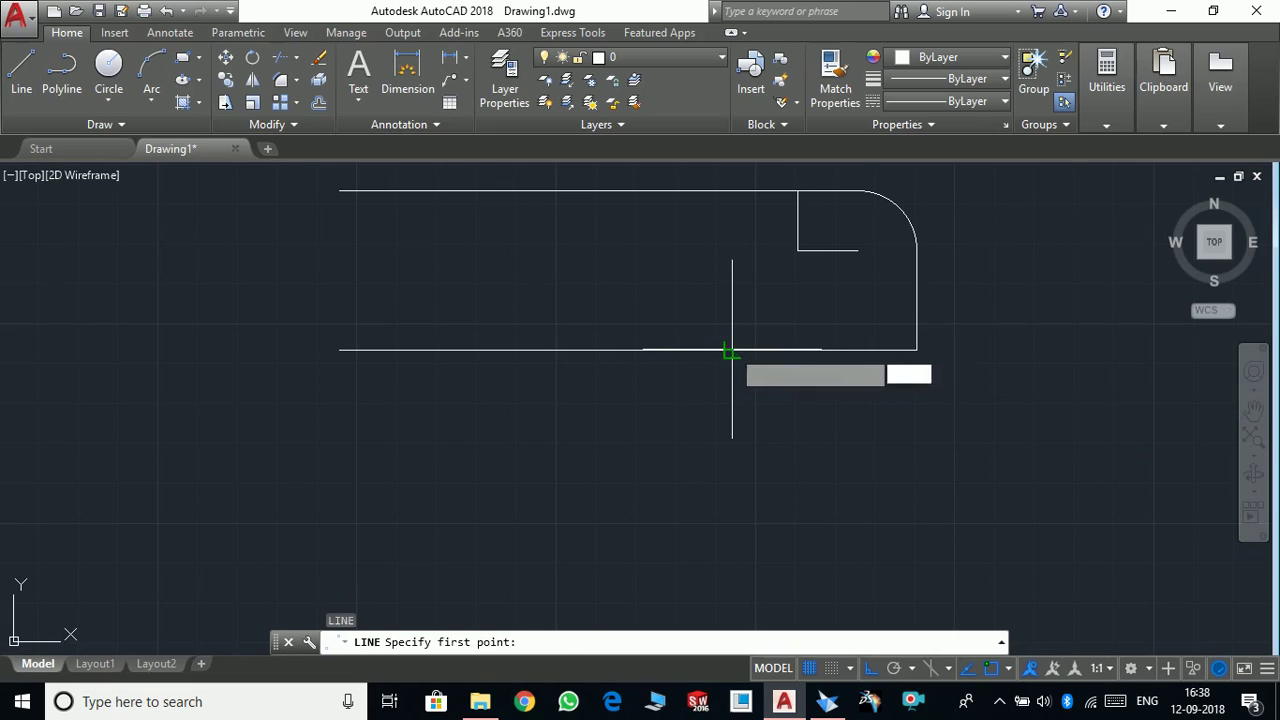
click(732, 349)
text(10)
key(Return)
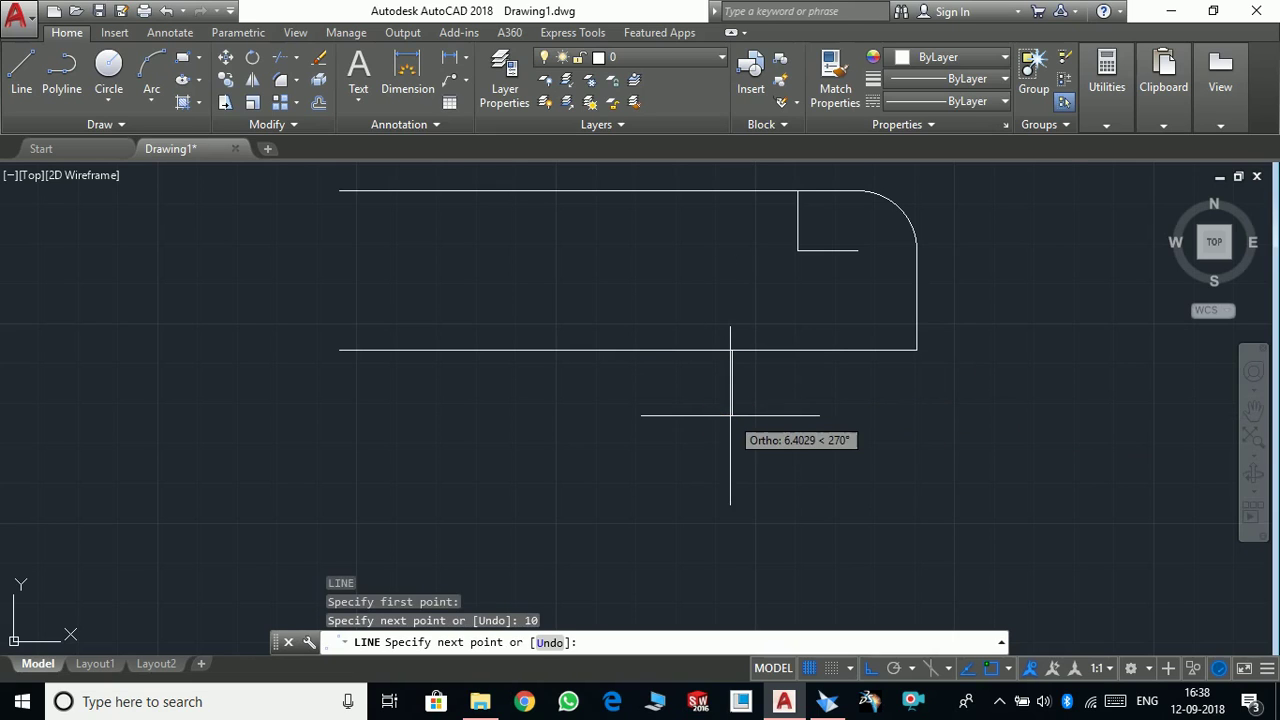
key(Escape)
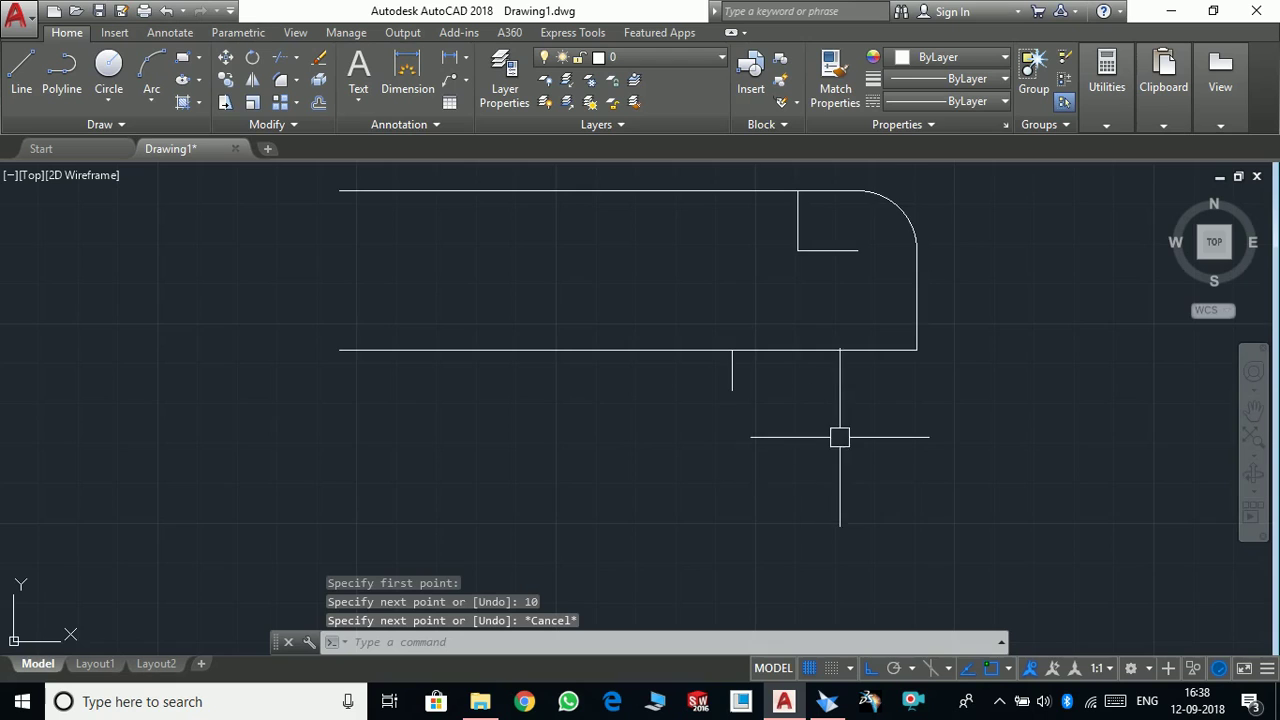
scroll(837, 437, down, 4)
scroll(769, 420, up, 4)
Trim the bottom edge to the left of the short 10-unit drop
text(tr)
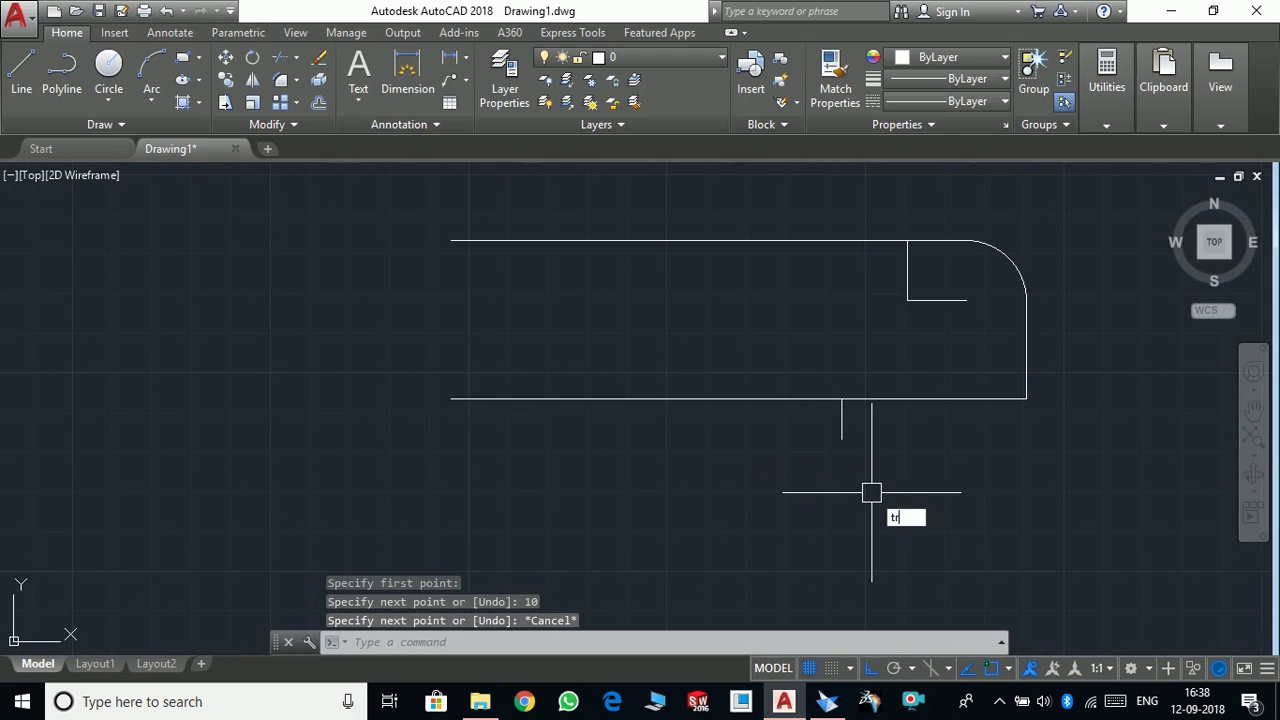
key(Return)
key(Return)
drag(760, 486, 476, 260)
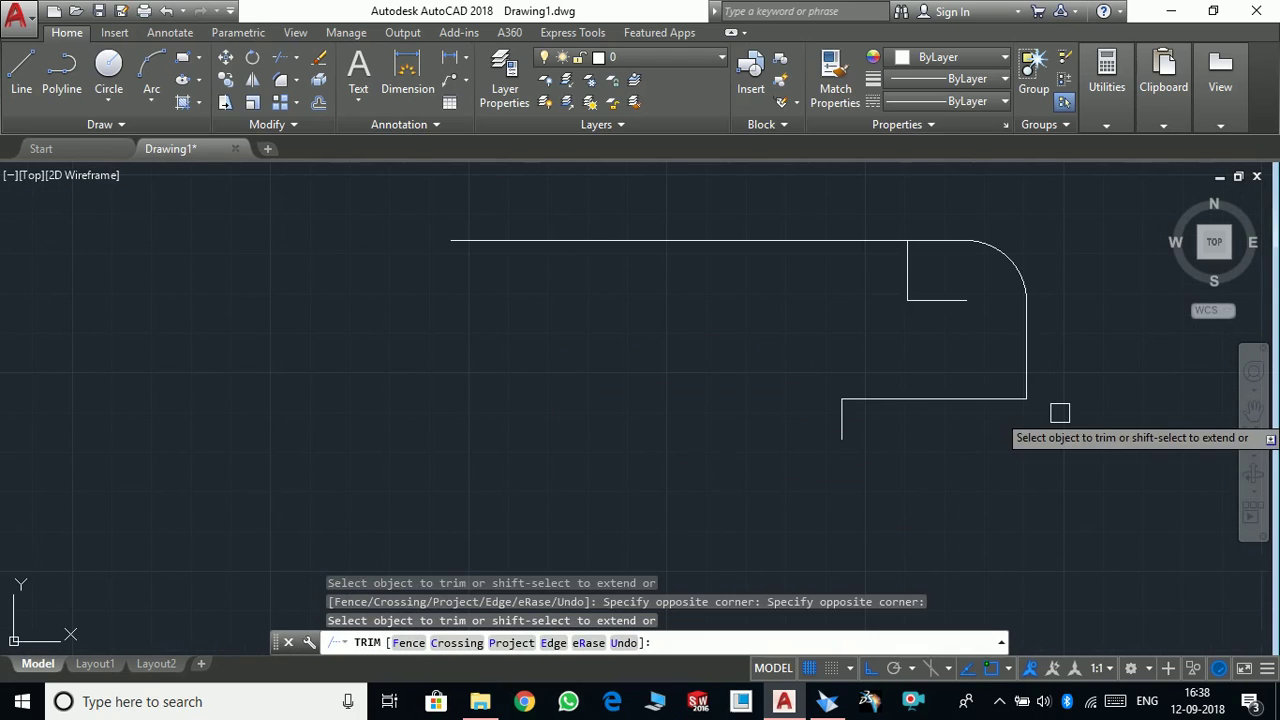
key(Escape)
scroll(950, 377, down, 4)
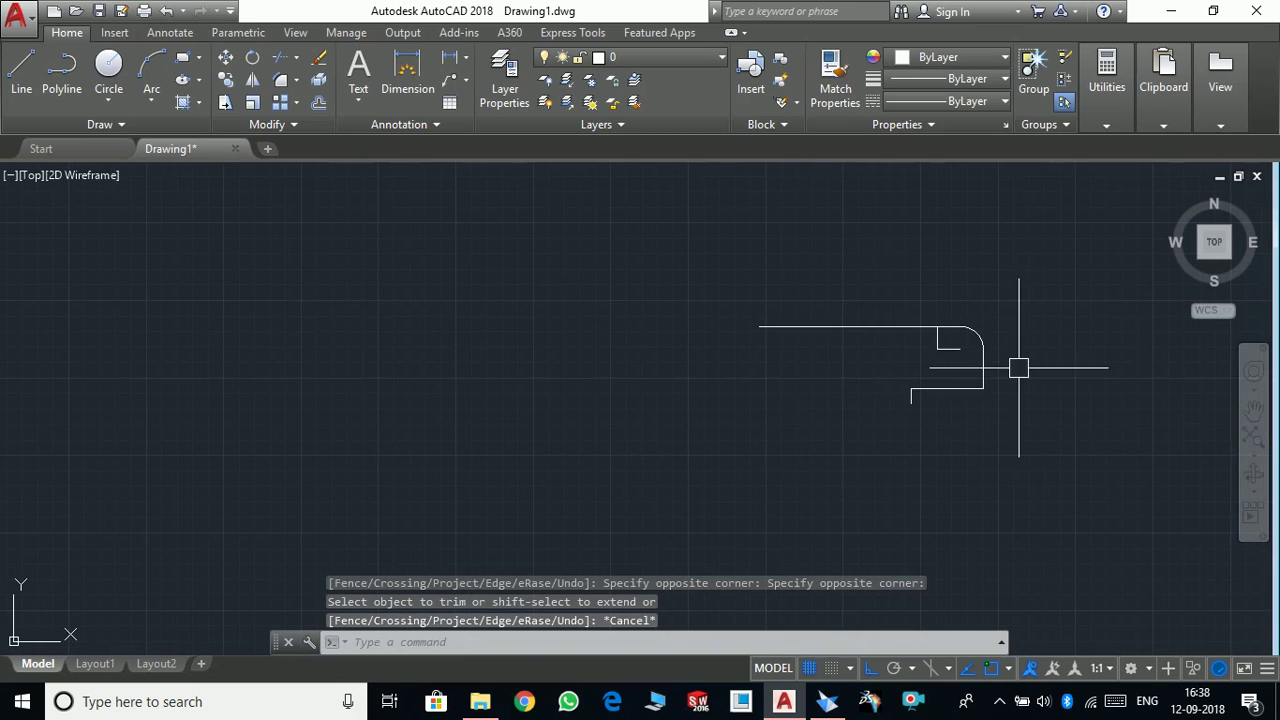
scroll(1014, 363, up, 2)
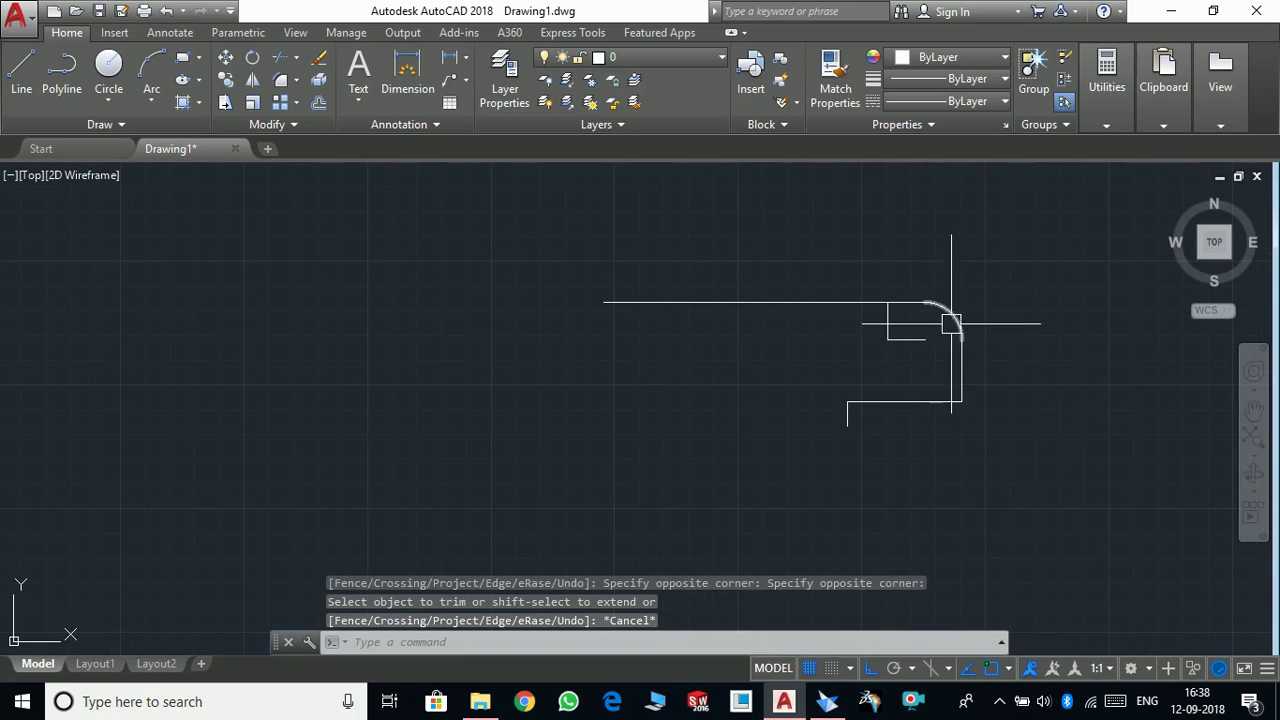
Window-select all of the outline geometry
click(1032, 437)
click(890, 277)
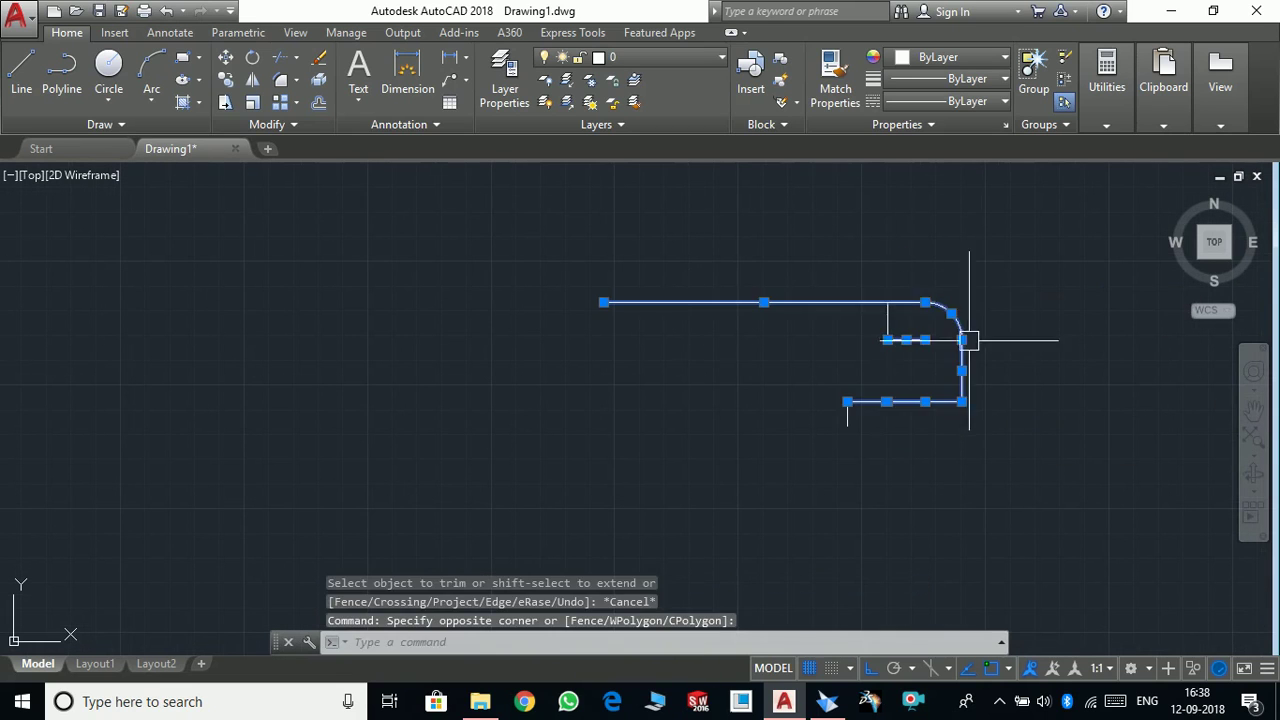
click(1034, 357)
click(808, 286)
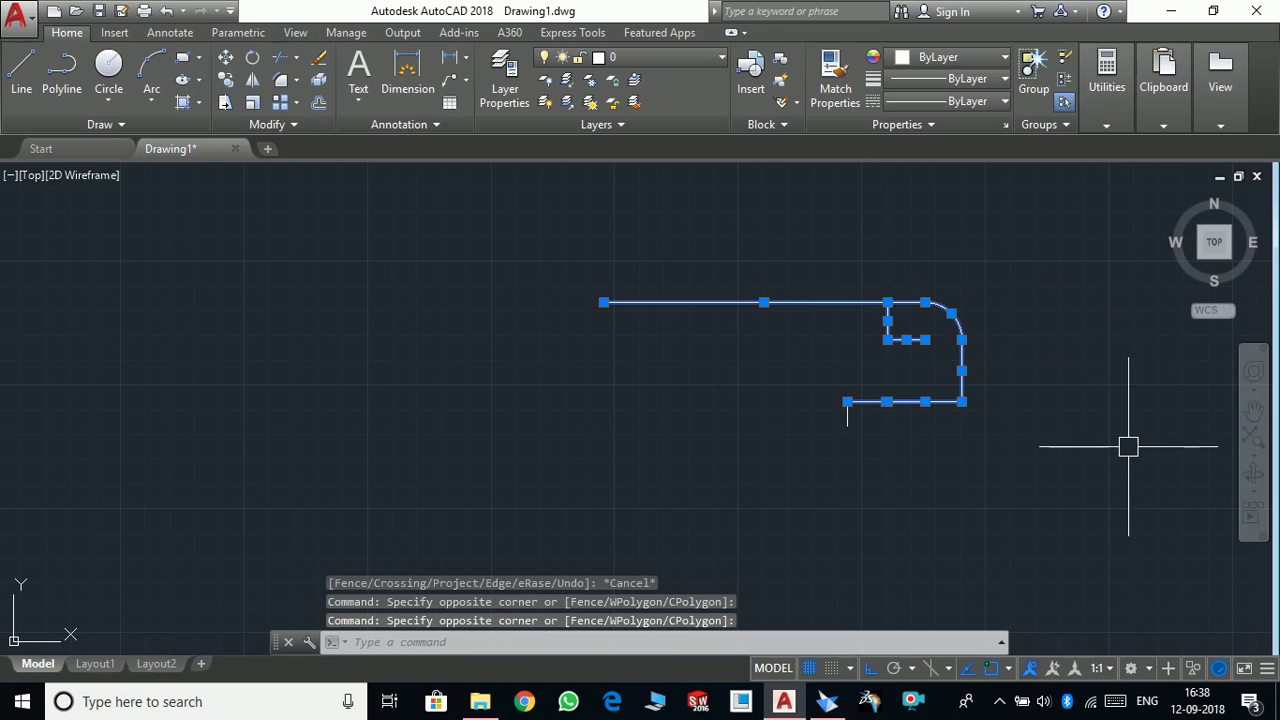
Mirror the seven selected outline pieces across a horizontal axis, keeping the originals
text(M)
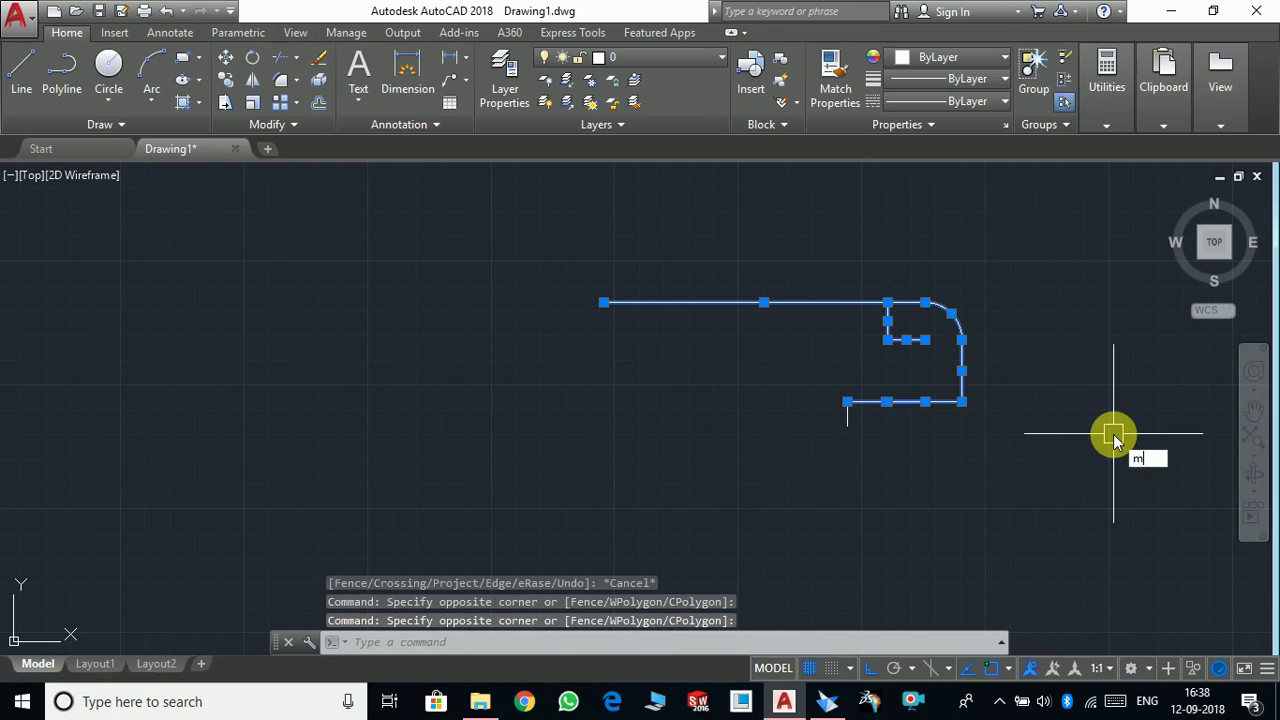
text(I)
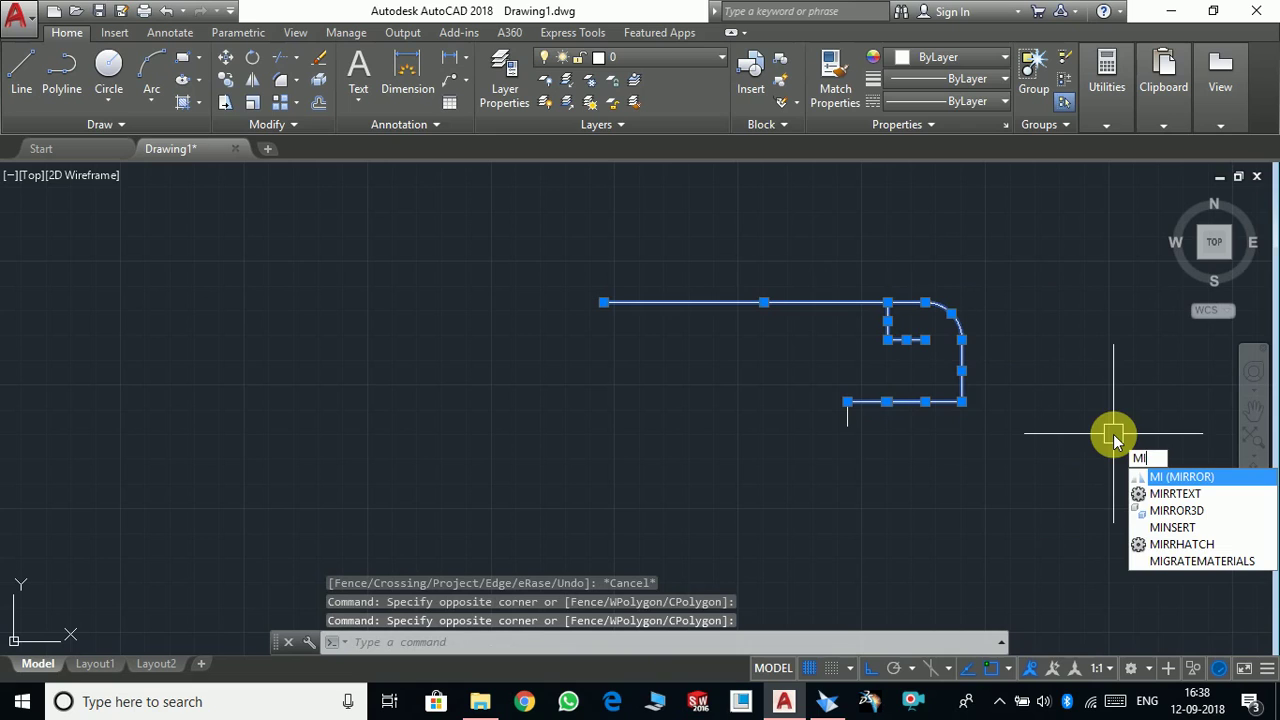
key(Return)
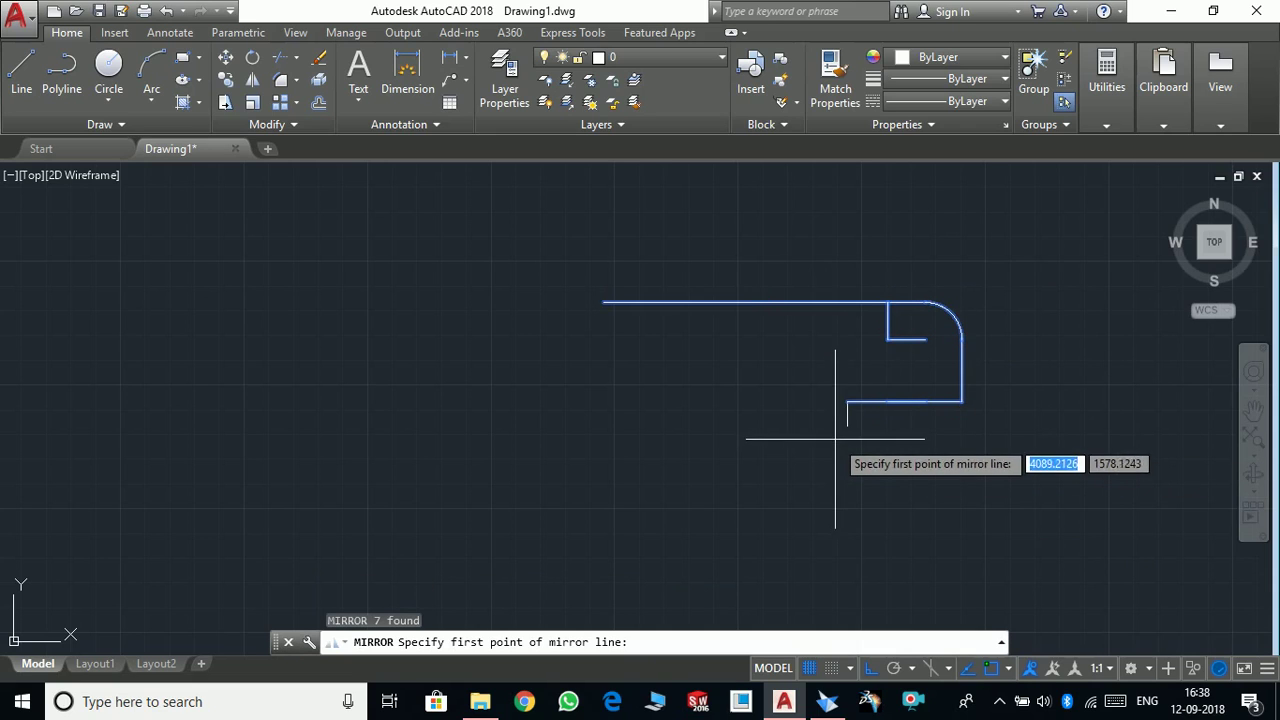
click(848, 426)
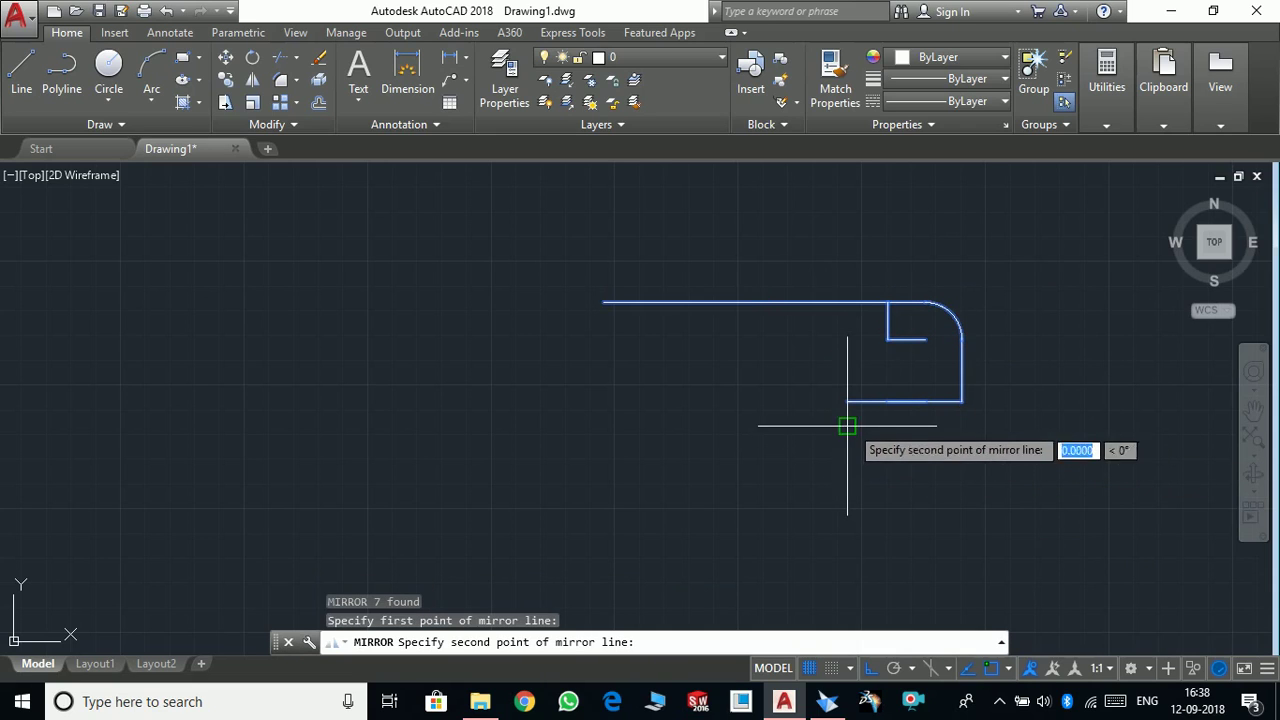
click(613, 440)
key(Return)
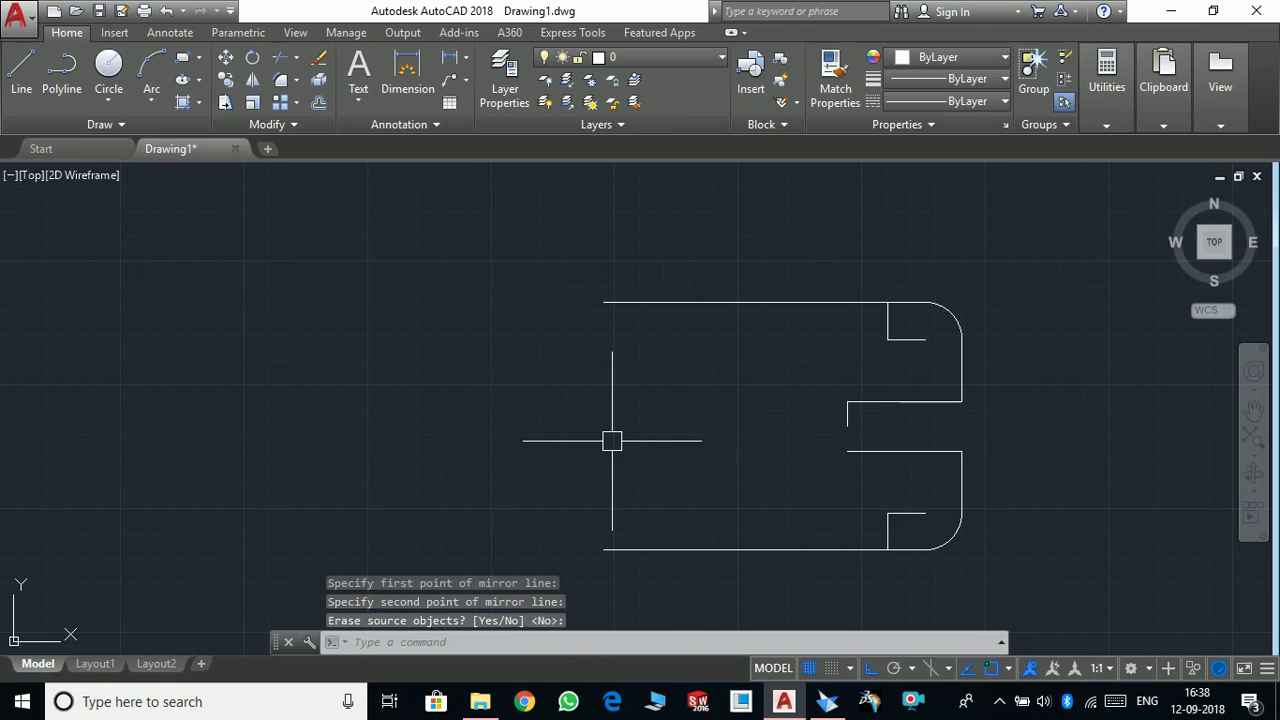
Mirror the short notch line across a horizontal axis to complete the central notch
scroll(887, 432, up, 4)
click(691, 414)
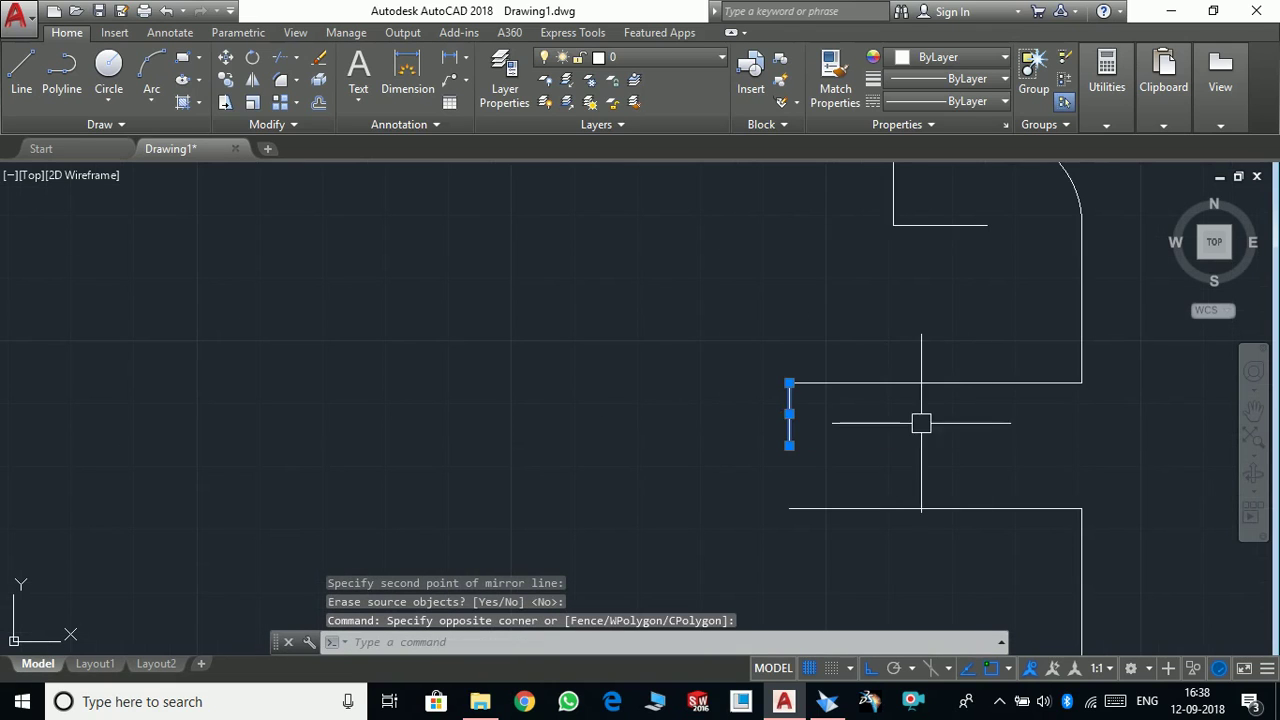
scroll(921, 416, down, 3)
key(Return)
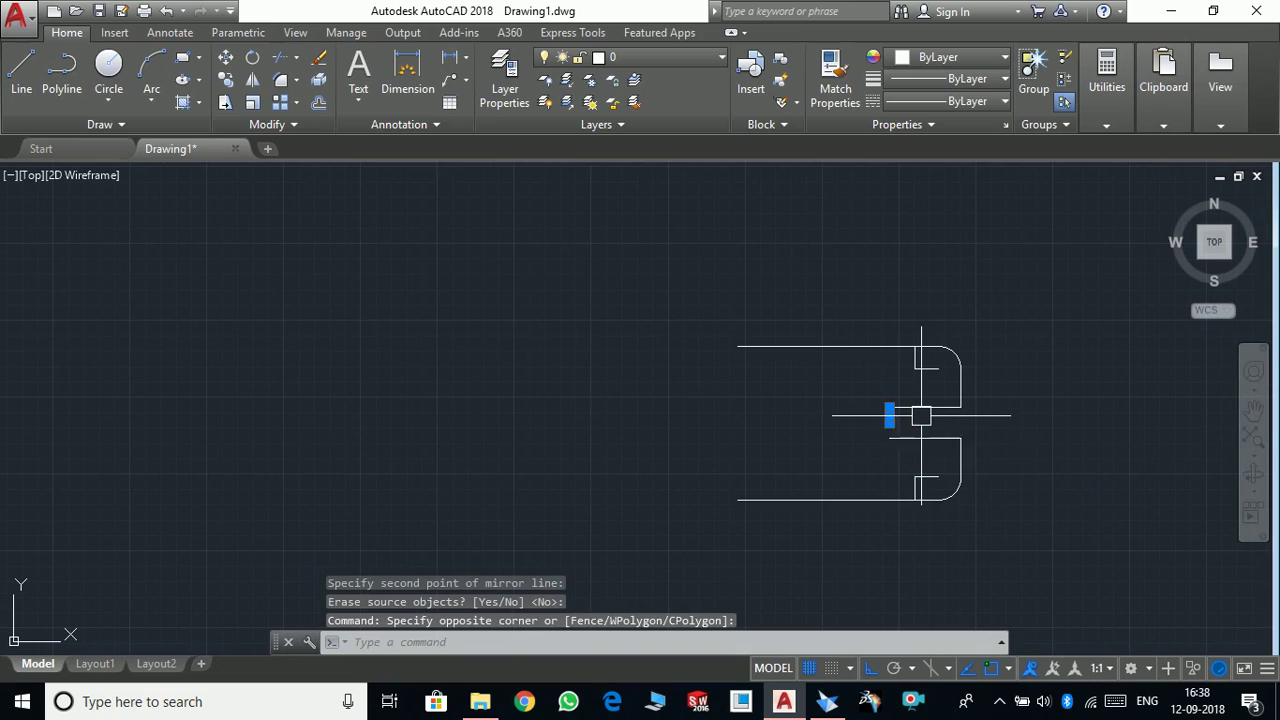
scroll(900, 424, up, 3)
click(861, 413)
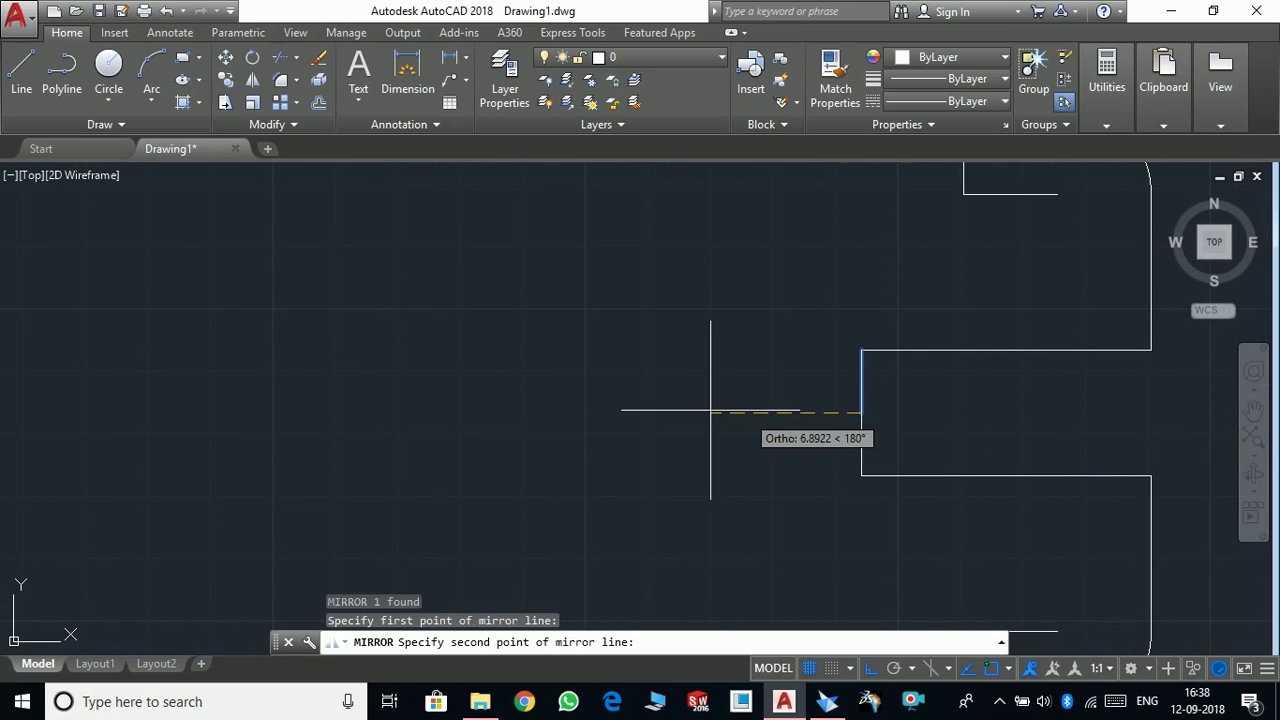
click(660, 413)
key(Return)
scroll(990, 420, down, 5)
scroll(989, 411, up, 3)
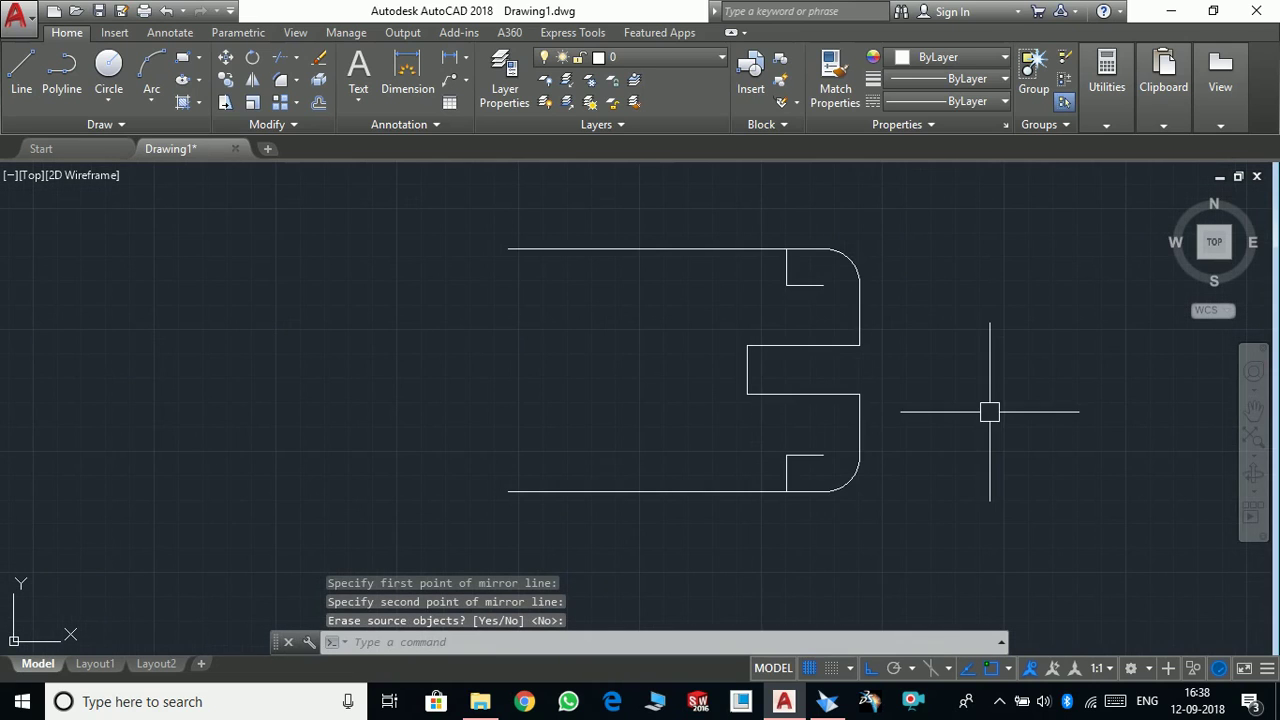
scroll(823, 277, up, 1)
scroll(820, 300, up, 2)
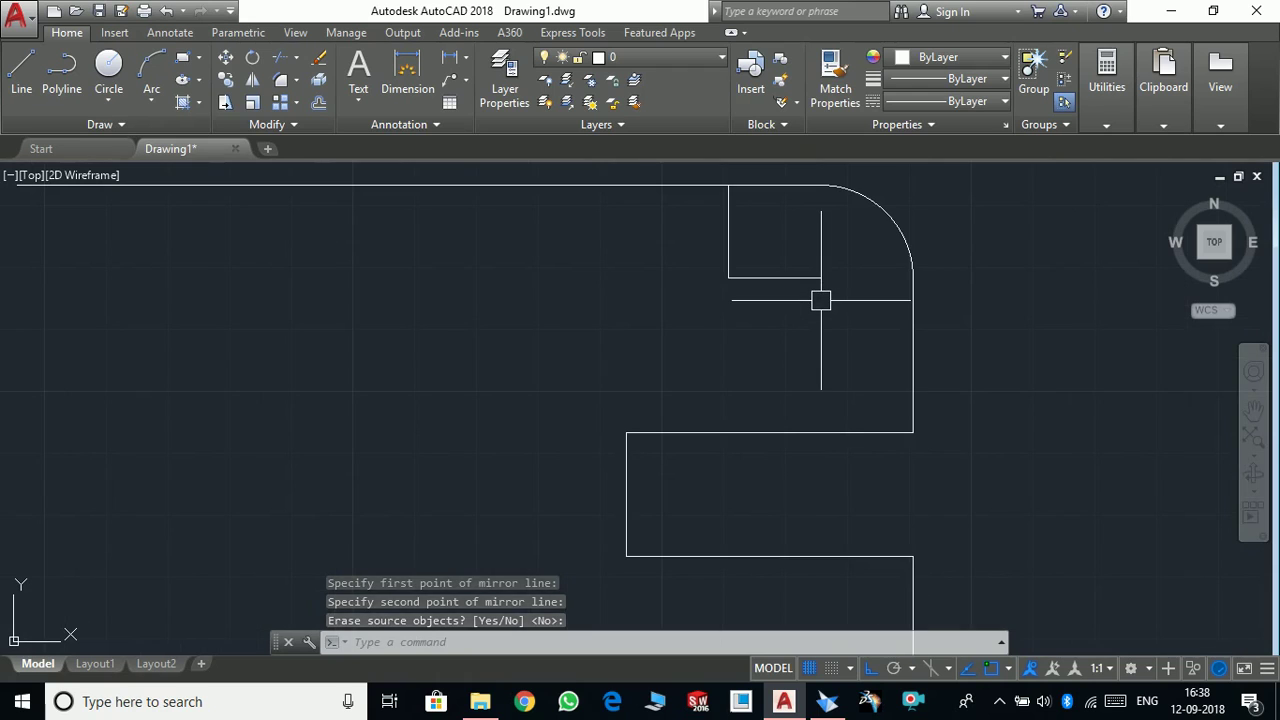
scroll(820, 300, down, 3)
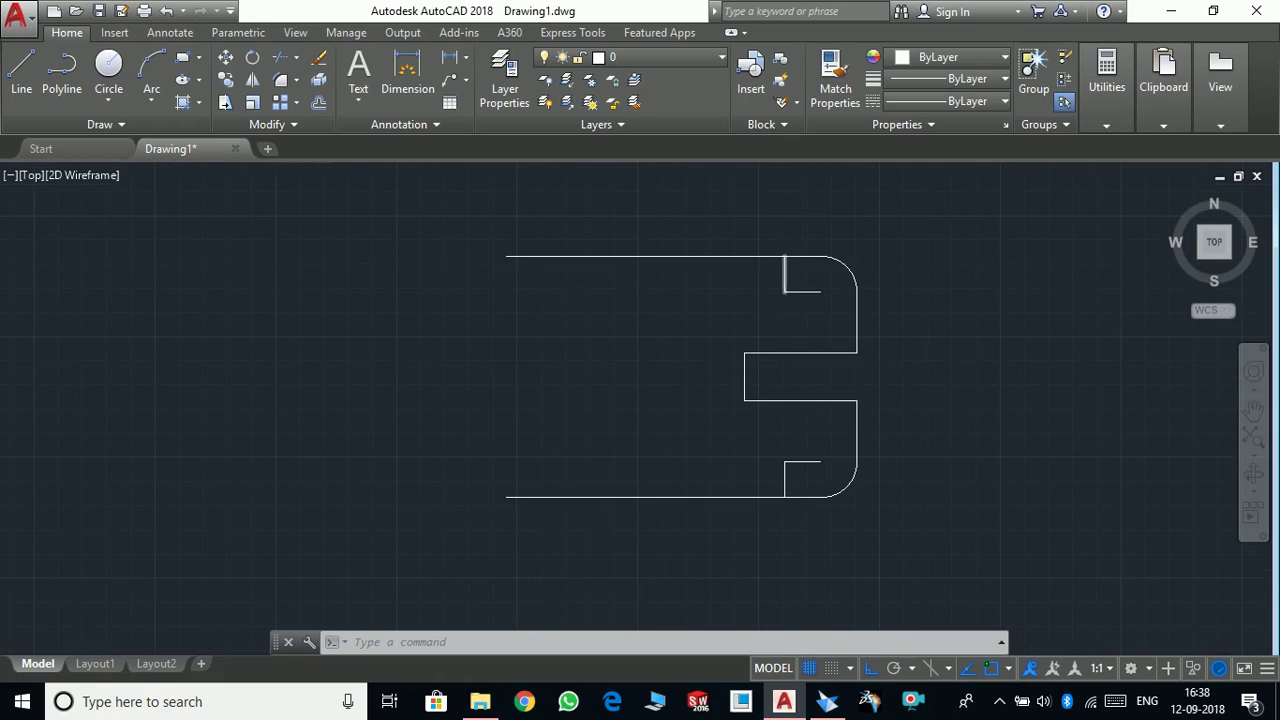
scroll(785, 269, up, 2)
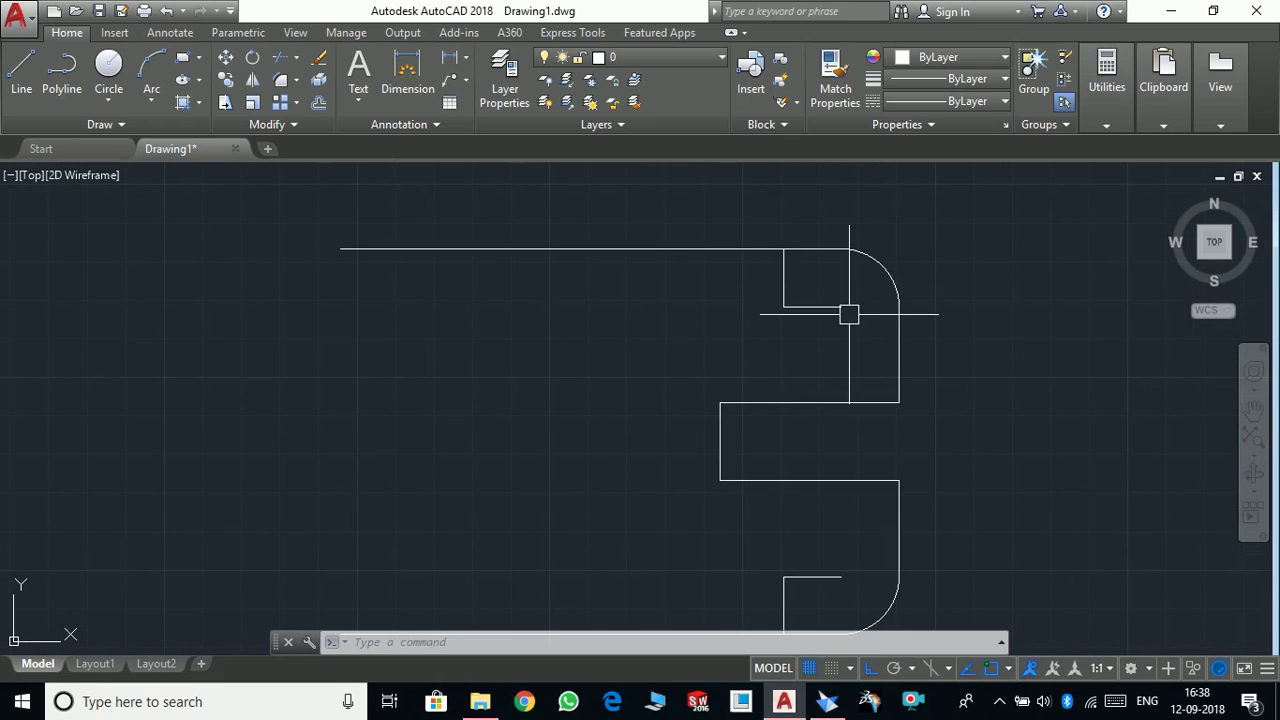
scroll(849, 314, down, 2)
scroll(871, 314, up, 2)
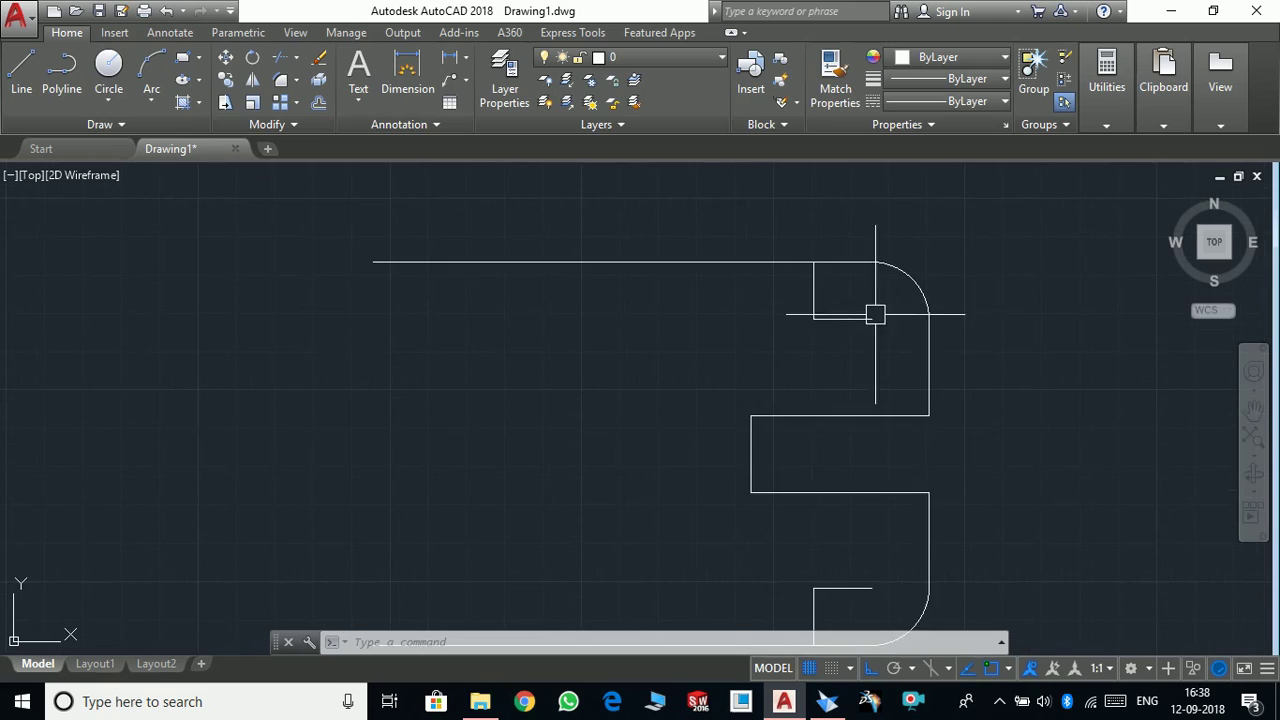
scroll(865, 358, up, 2)
Draw a small circle just above the inner top-right corner
text(c)
key(Return)
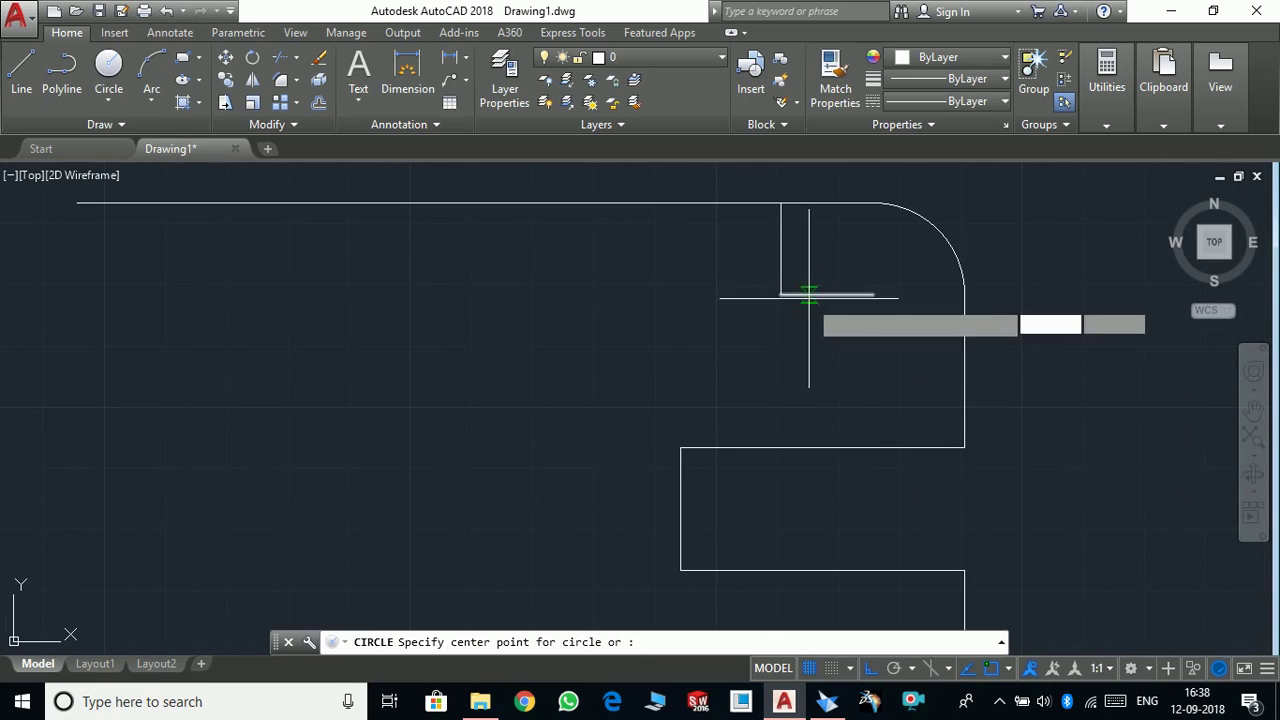
scroll(790, 275, up, 2)
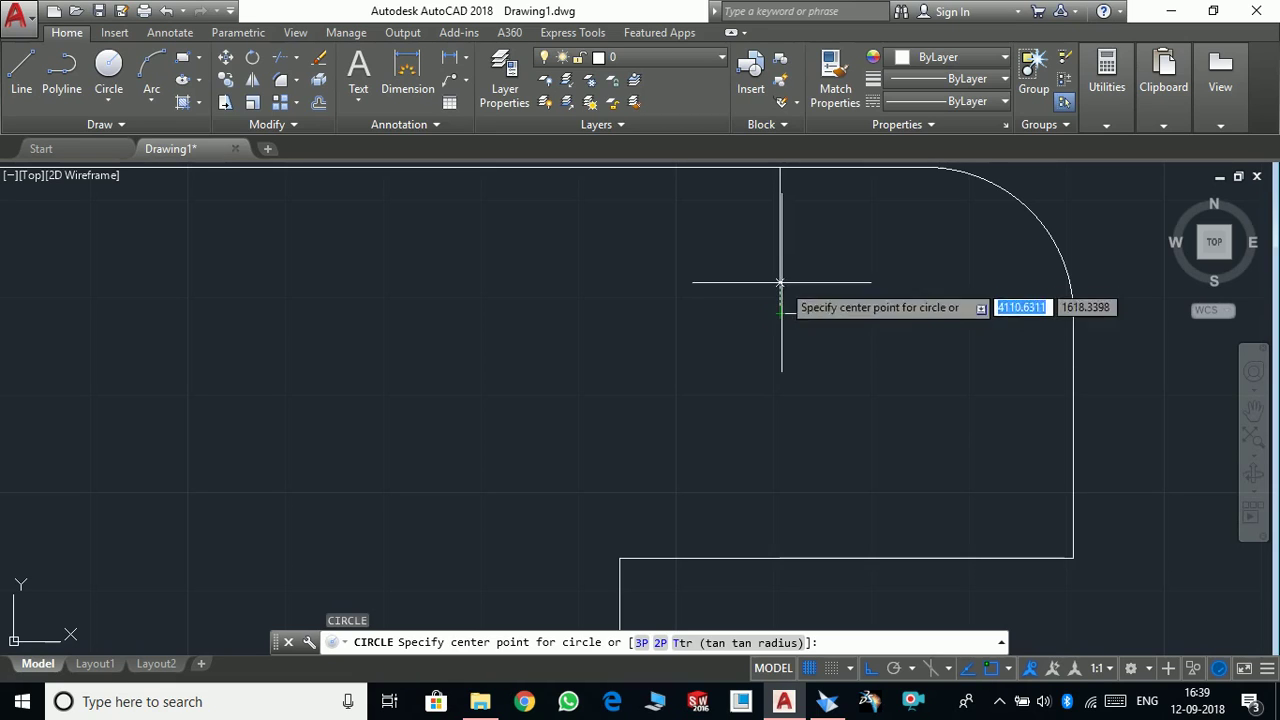
click(780, 240)
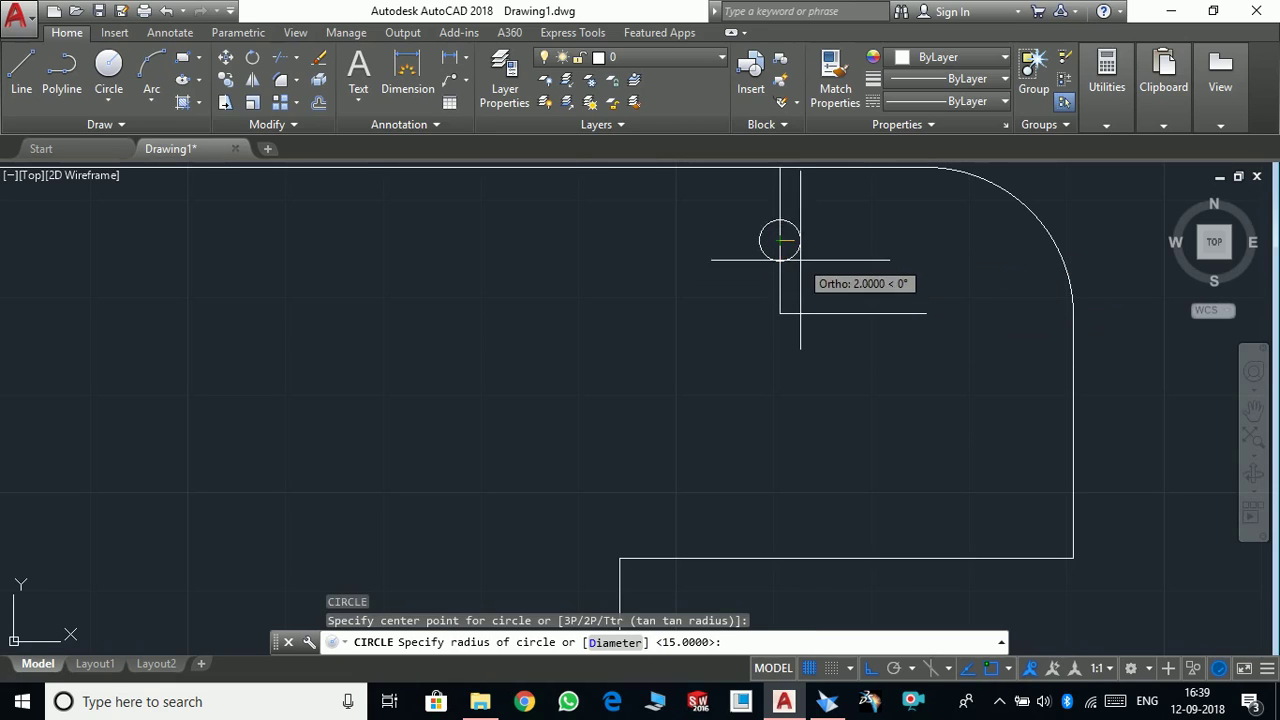
click(803, 262)
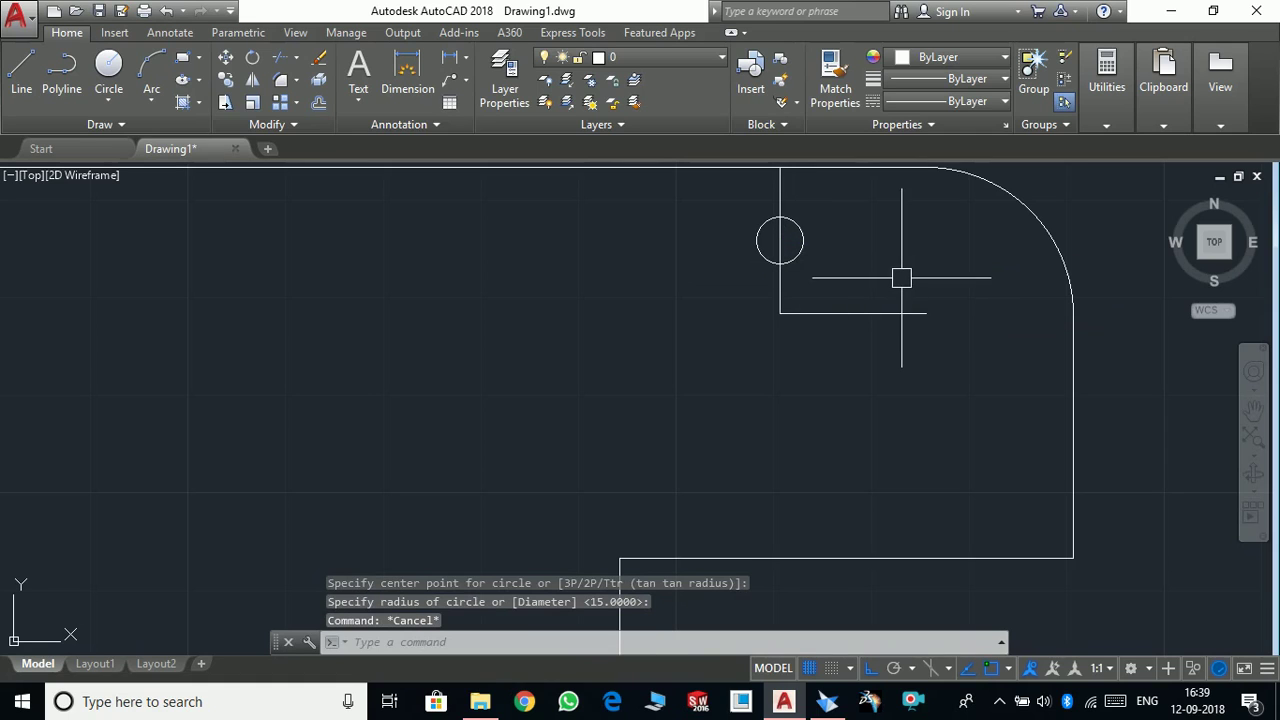
Draw a vertical line from the circle's left edge down to the inner corner line
text(l)
key(Return)
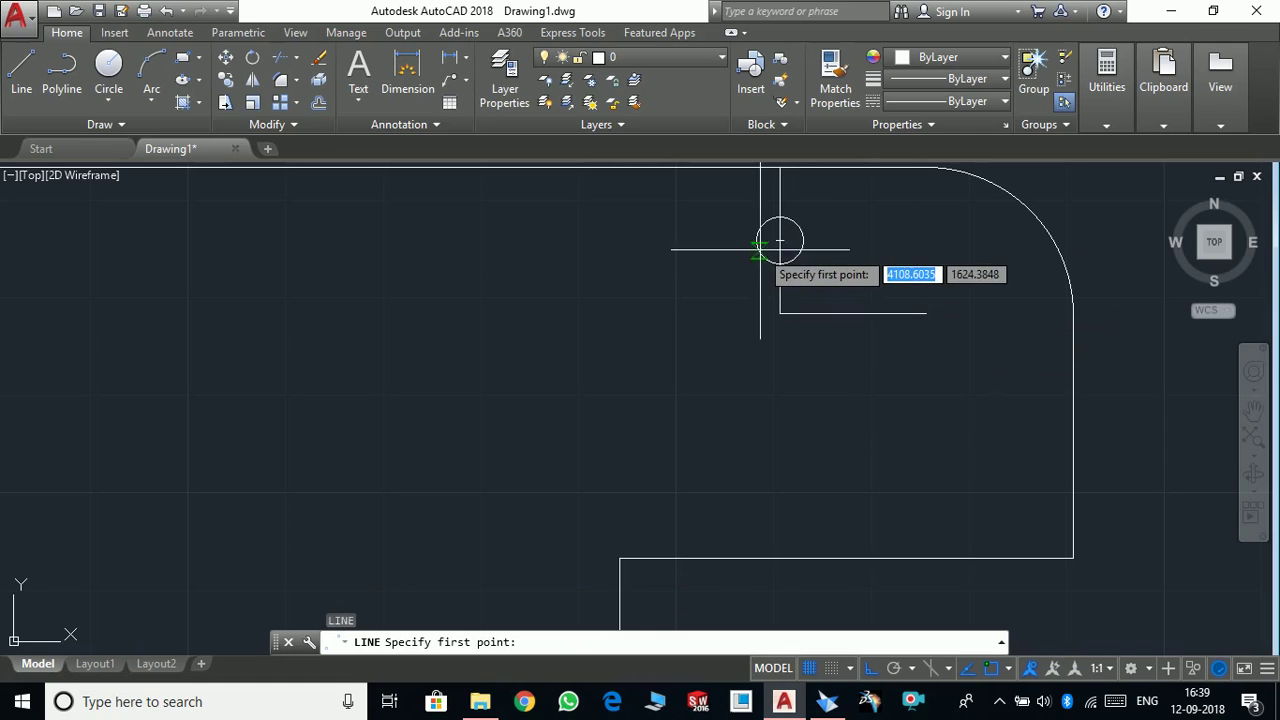
click(757, 240)
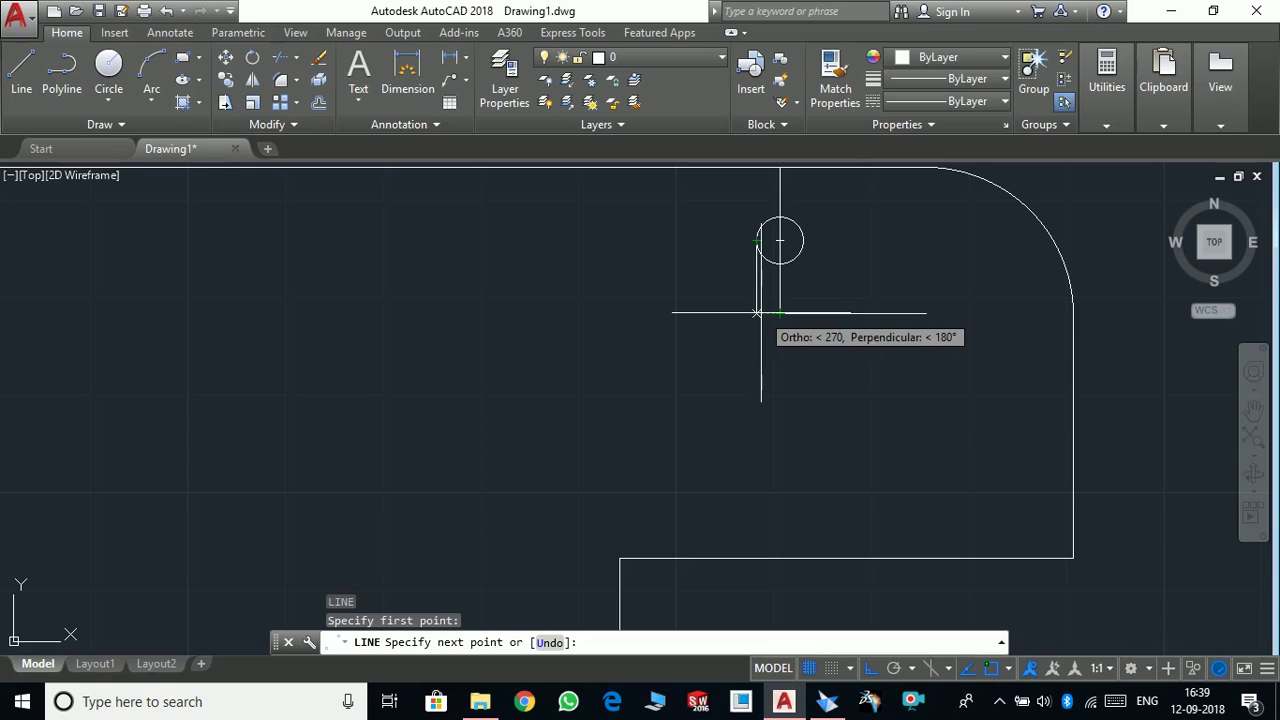
click(757, 313)
key(Escape)
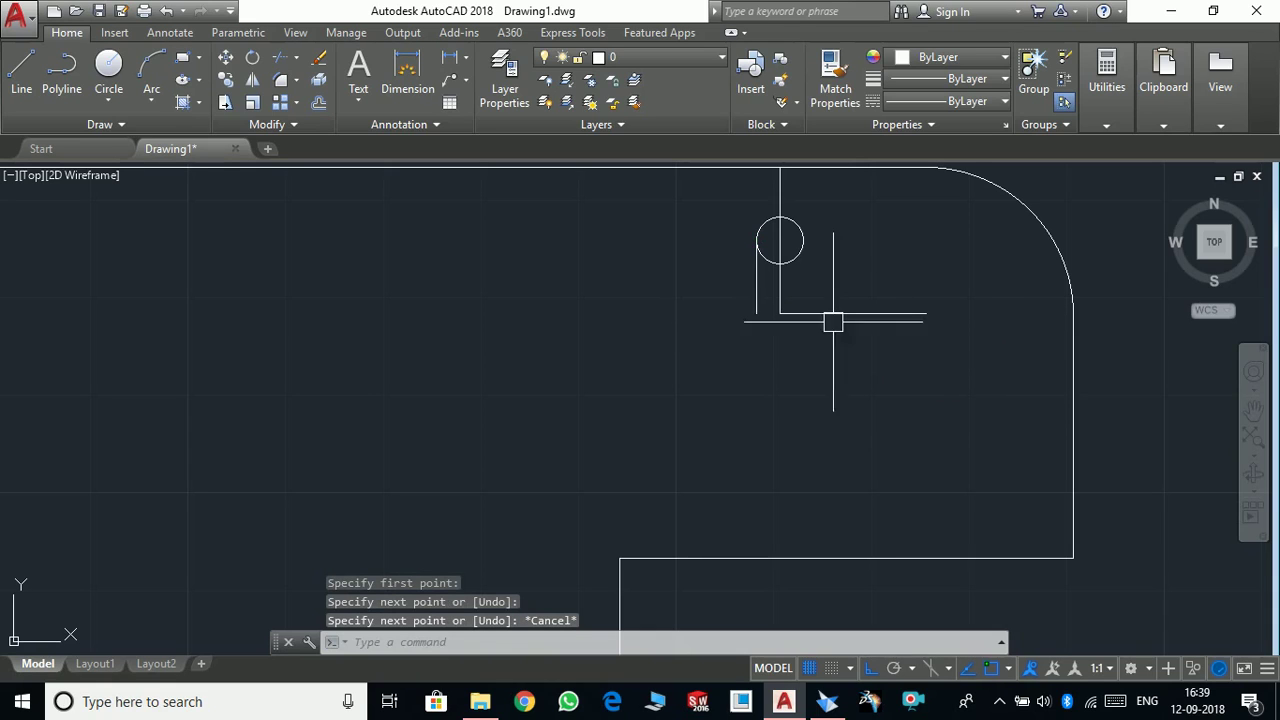
Select the vertical line for mirroring, cancelling and restarting the mirror once
click(757, 291)
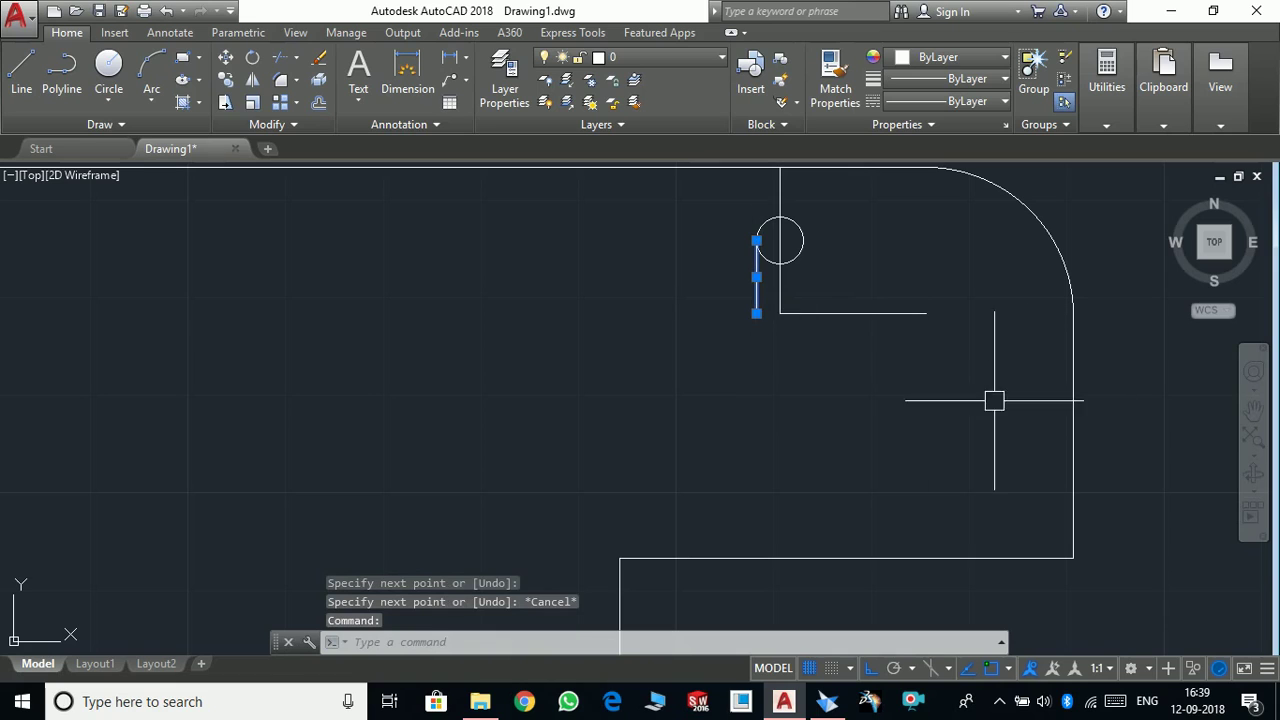
text(mi)
key(Return)
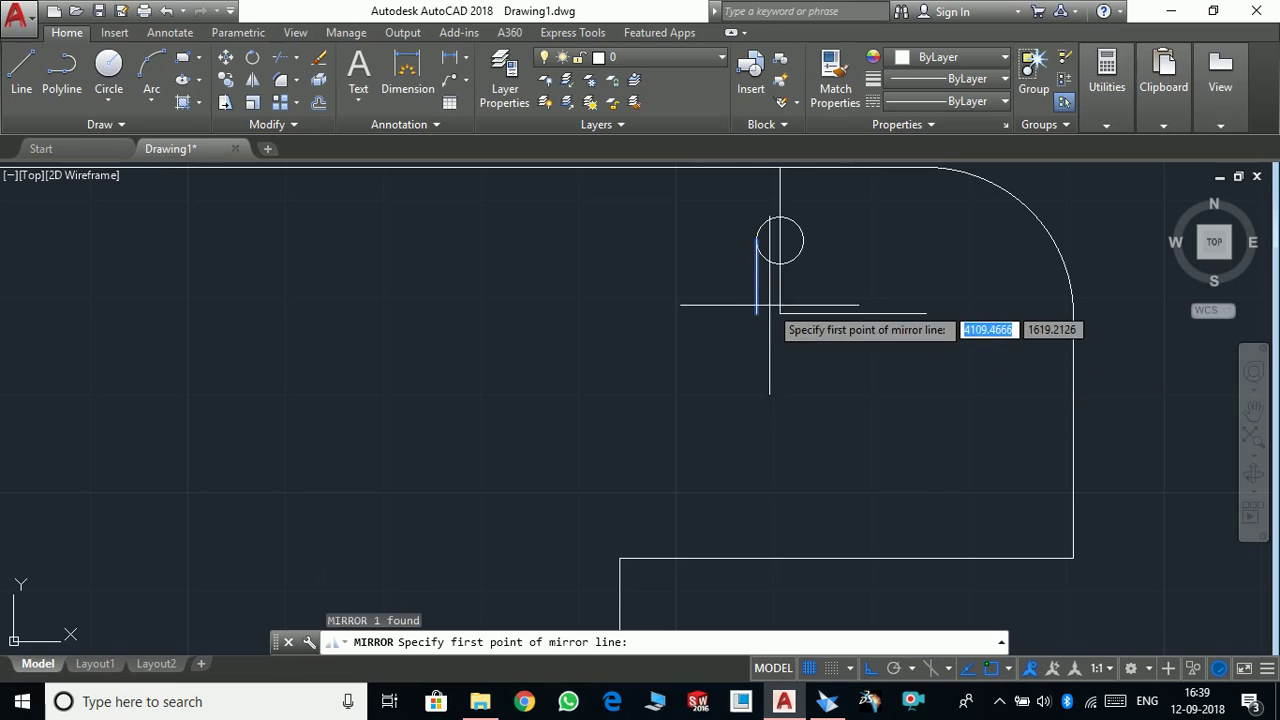
click(785, 313)
key(Escape)
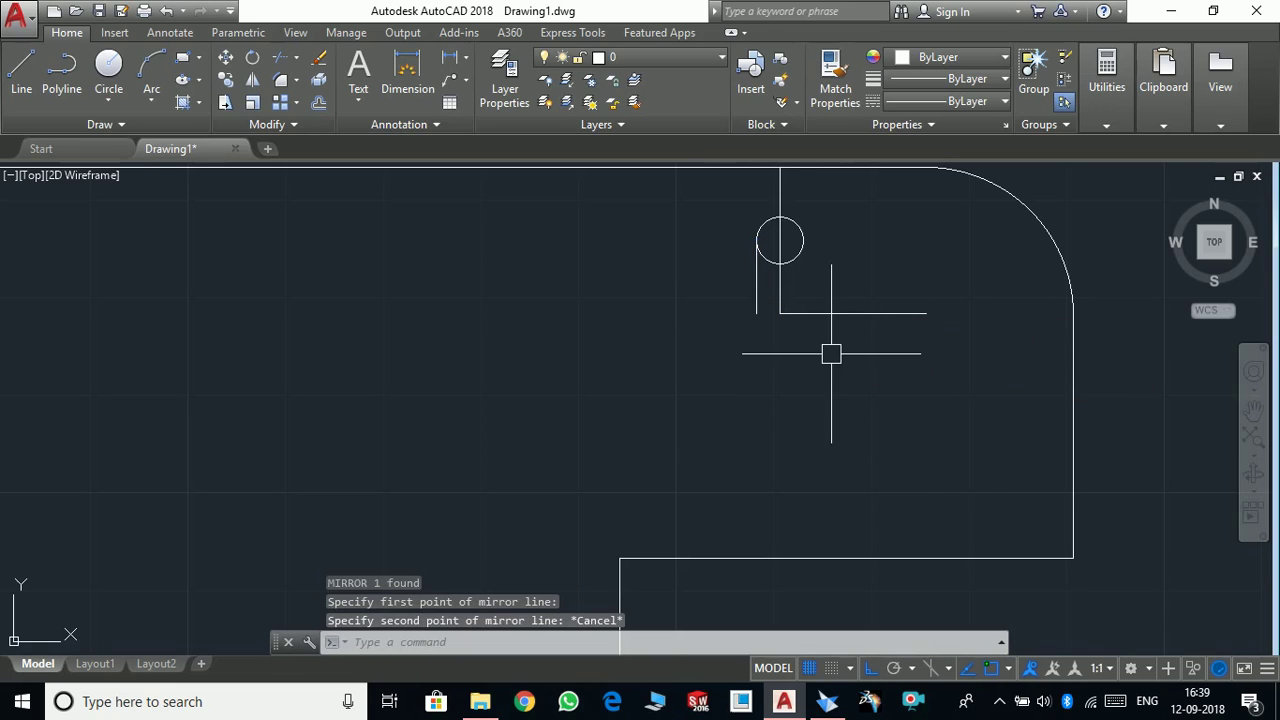
text(mi)
key(Return)
click(757, 294)
Mirror the vertical line about a vertical axis through the circle, keeping the original
key(Return)
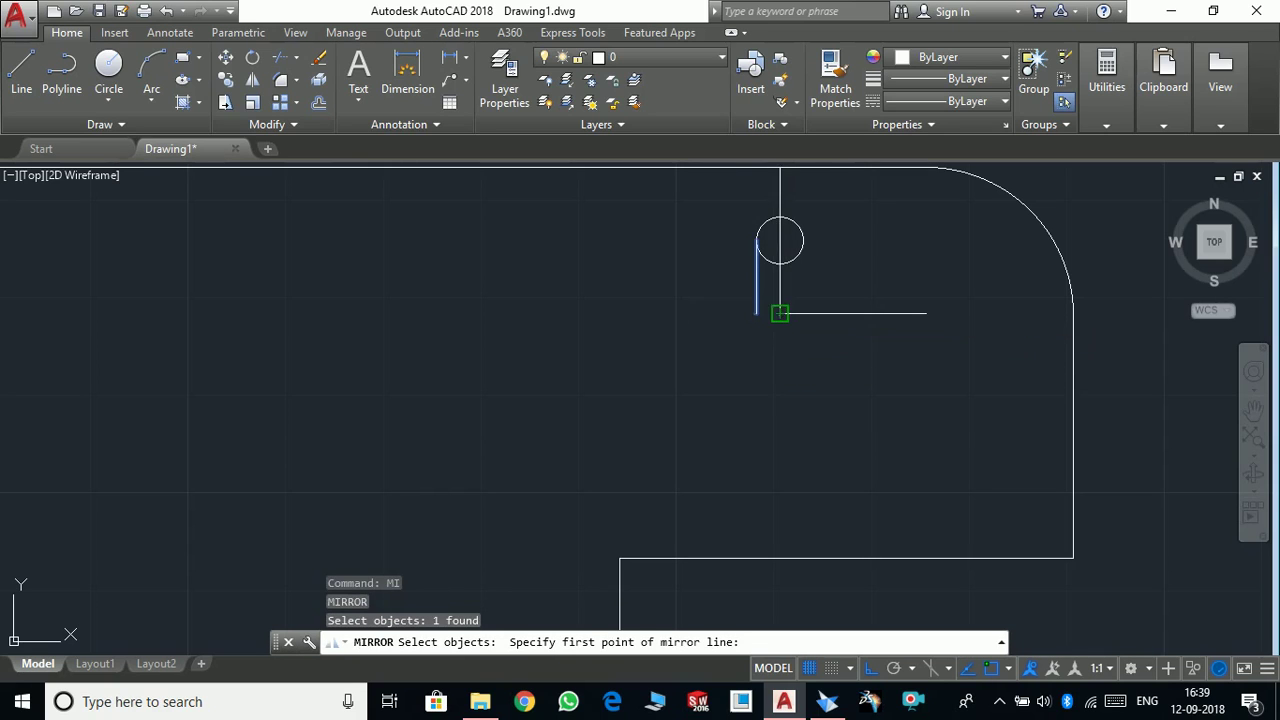
click(780, 313)
middle_drag(785, 208, 791, 314)
click(797, 224)
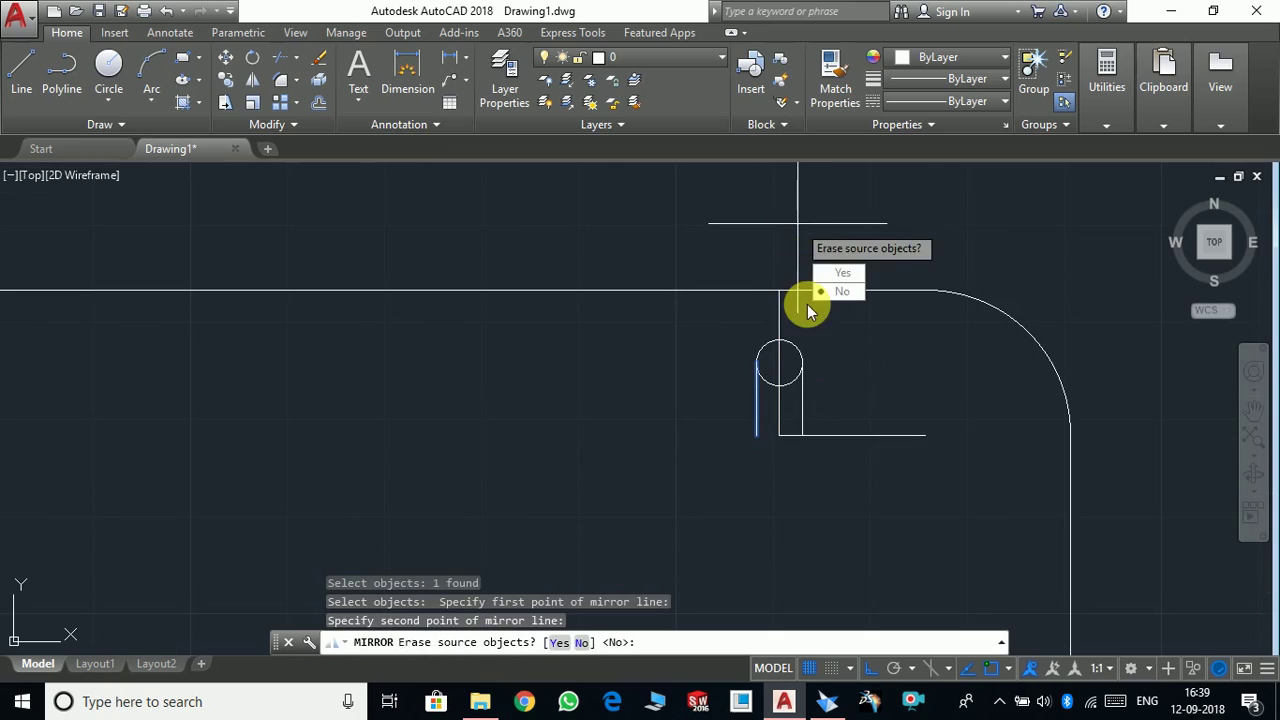
key(Return)
scroll(803, 437, up, 2)
scroll(803, 437, up, 2)
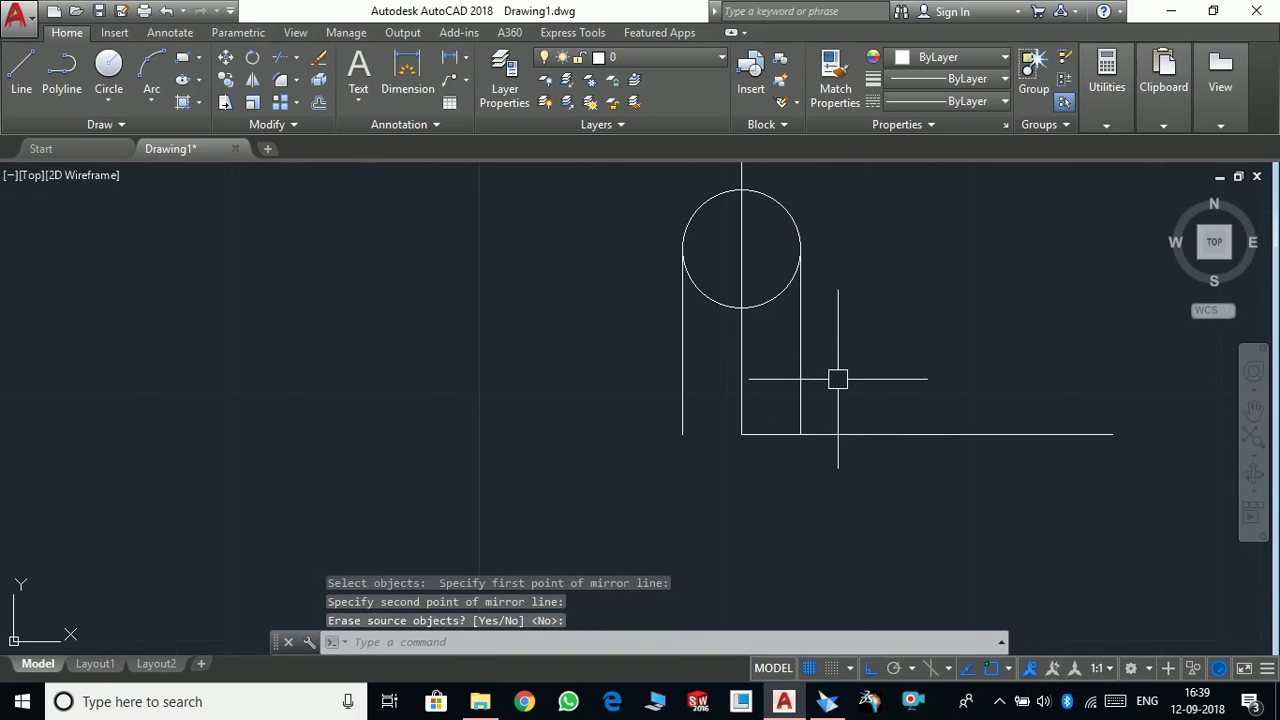
Trim the circle's lower arc so the slot half becomes a rounded U-shape
text(tr)
key(Return)
key(Return)
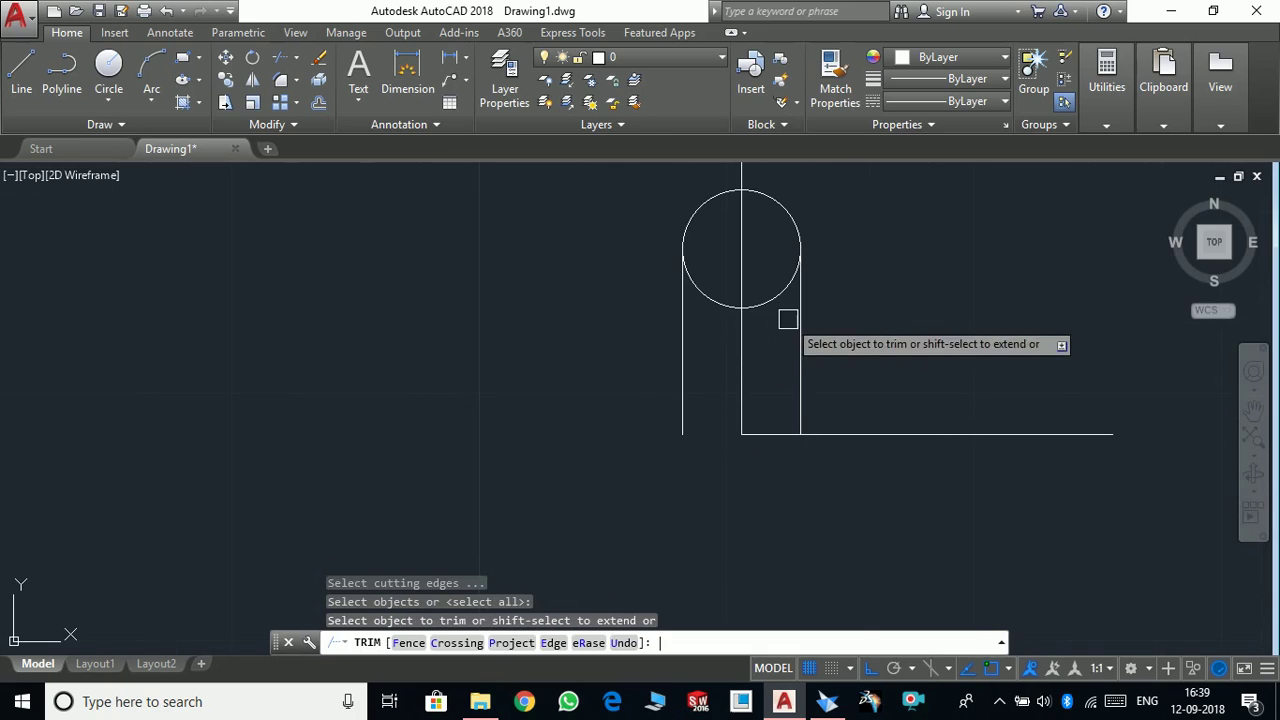
scroll(786, 314, up, 2)
drag(754, 246, 706, 348)
click(706, 348)
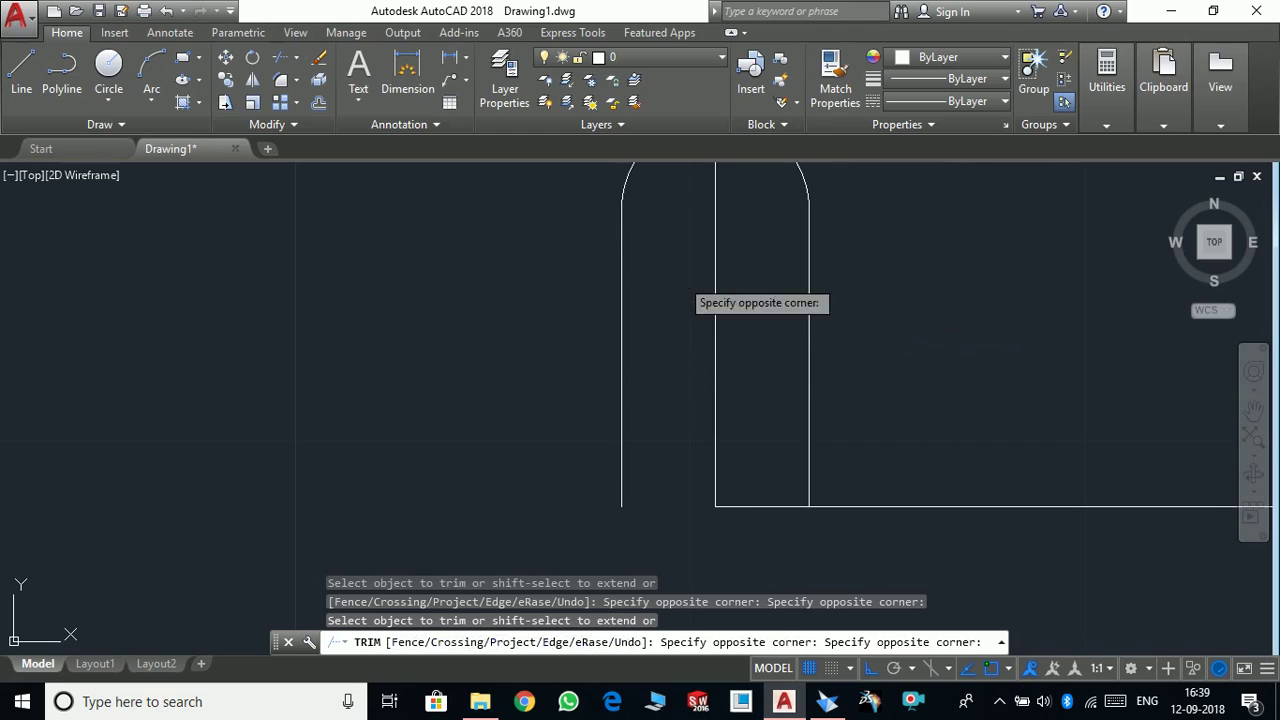
click(674, 272)
scroll(826, 356, down, 3)
key(Escape)
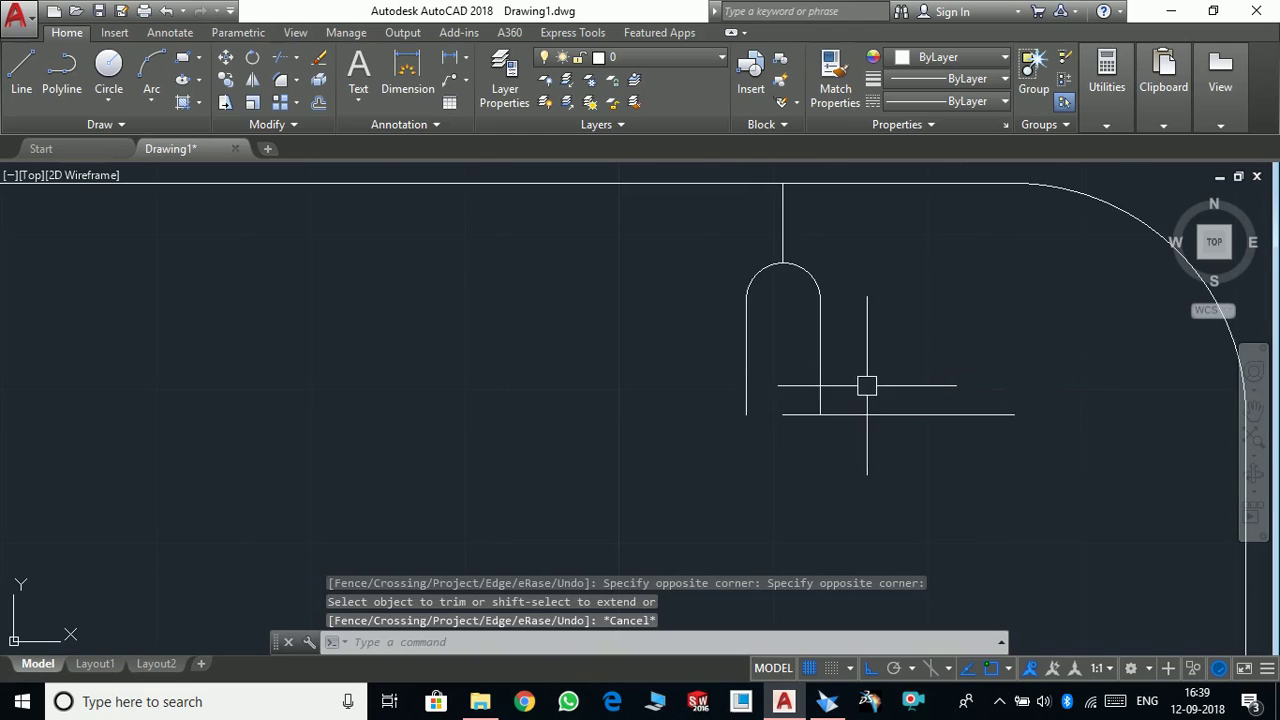
Window-select the U-shaped slot half
scroll(849, 360, down, 2)
scroll(848, 412, up, 1)
scroll(786, 412, down, 3)
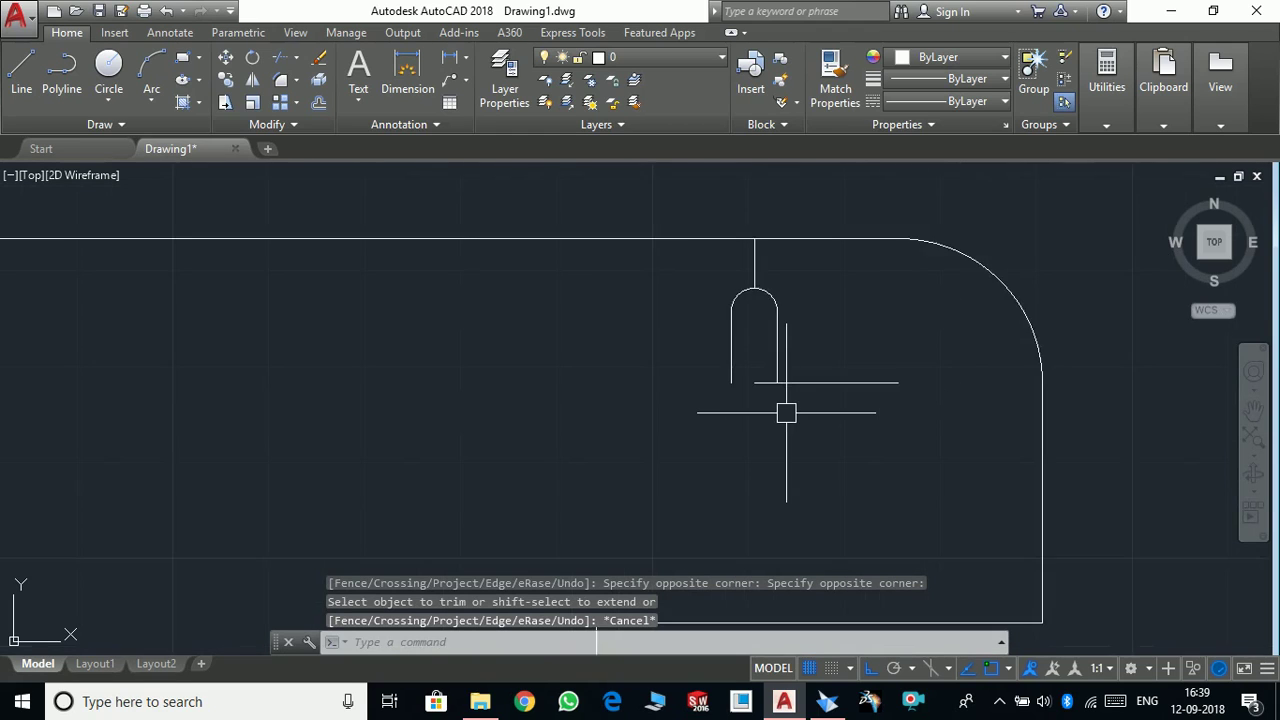
scroll(846, 363, down, 1)
scroll(781, 418, up, 4)
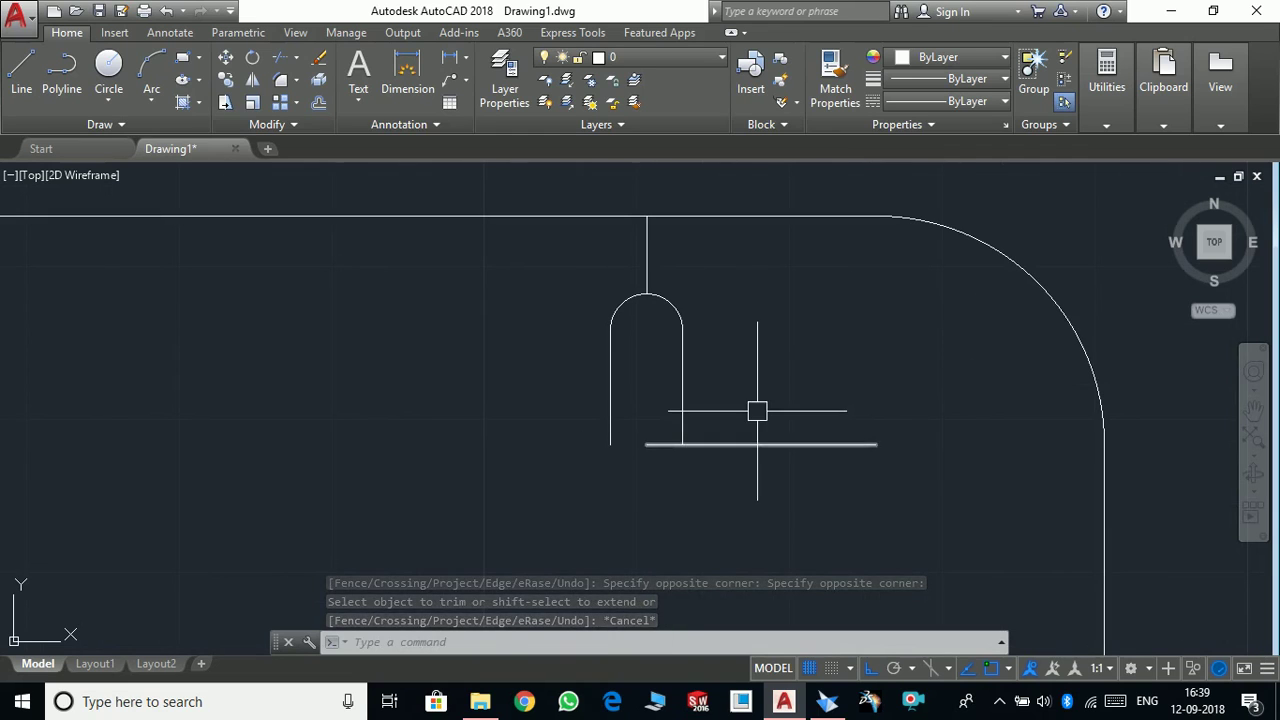
click(764, 440)
click(581, 350)
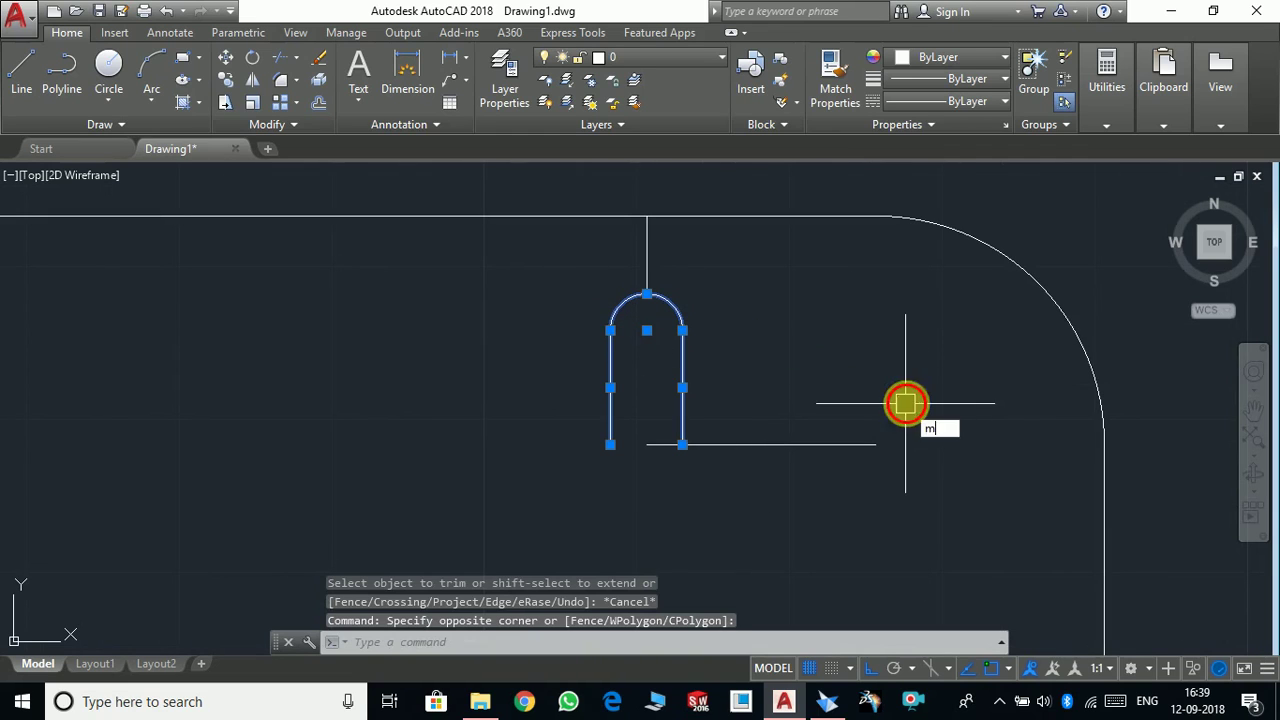
Mirror the slot half about a horizontal line at its bottom end, keeping the source
text(mi)
key(Return)
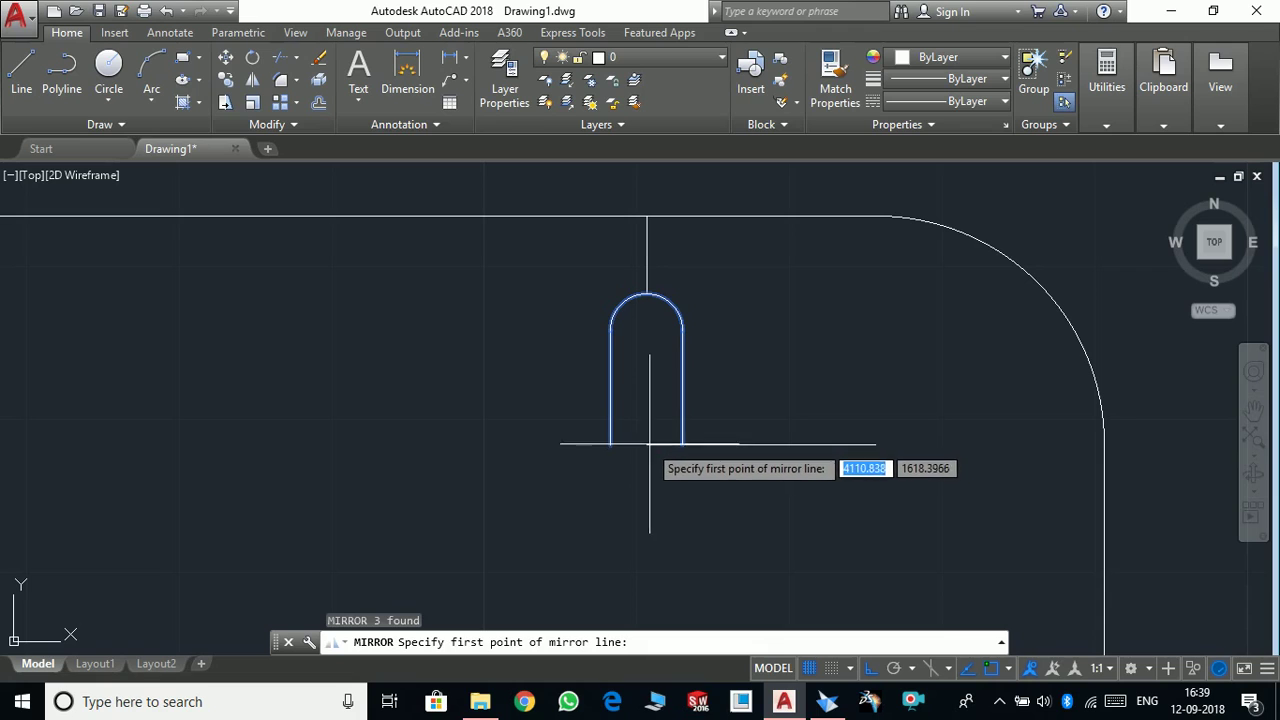
click(647, 444)
click(930, 444)
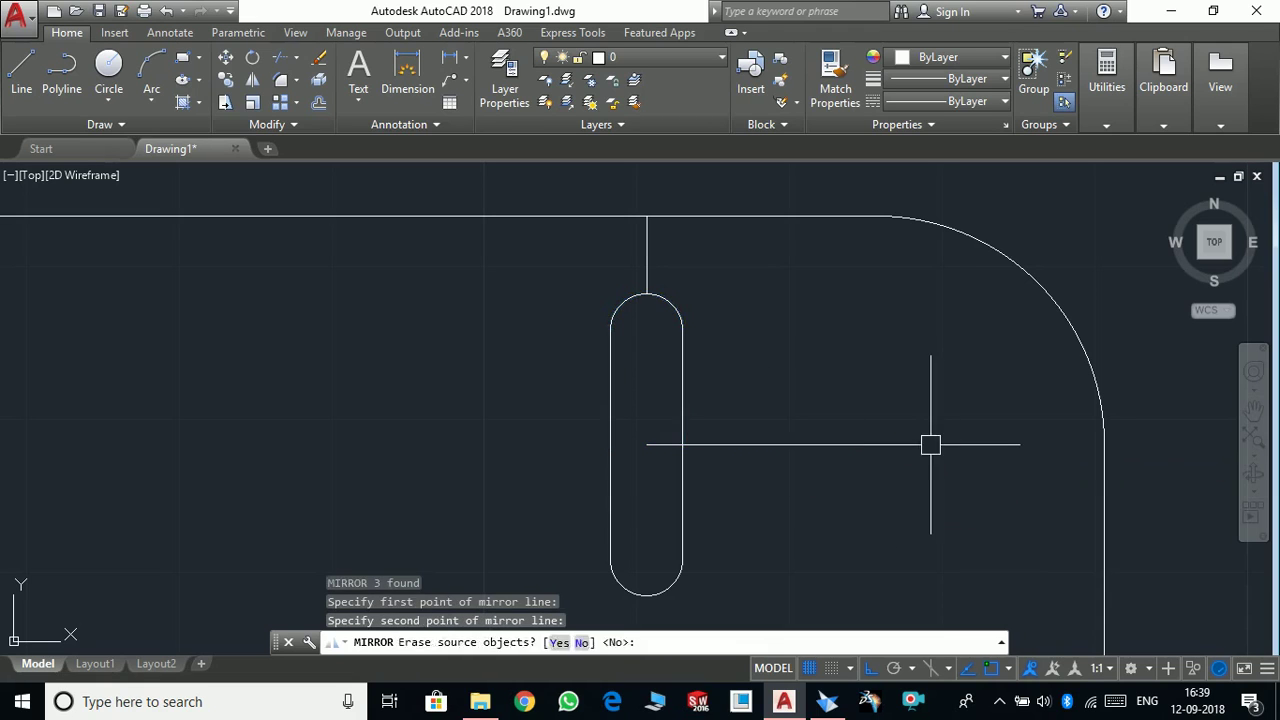
key(Return)
scroll(932, 385, down, 2)
scroll(940, 395, down, 5)
scroll(940, 400, up, 4)
Erase the short stray line left inside the slot
click(935, 405)
click(872, 353)
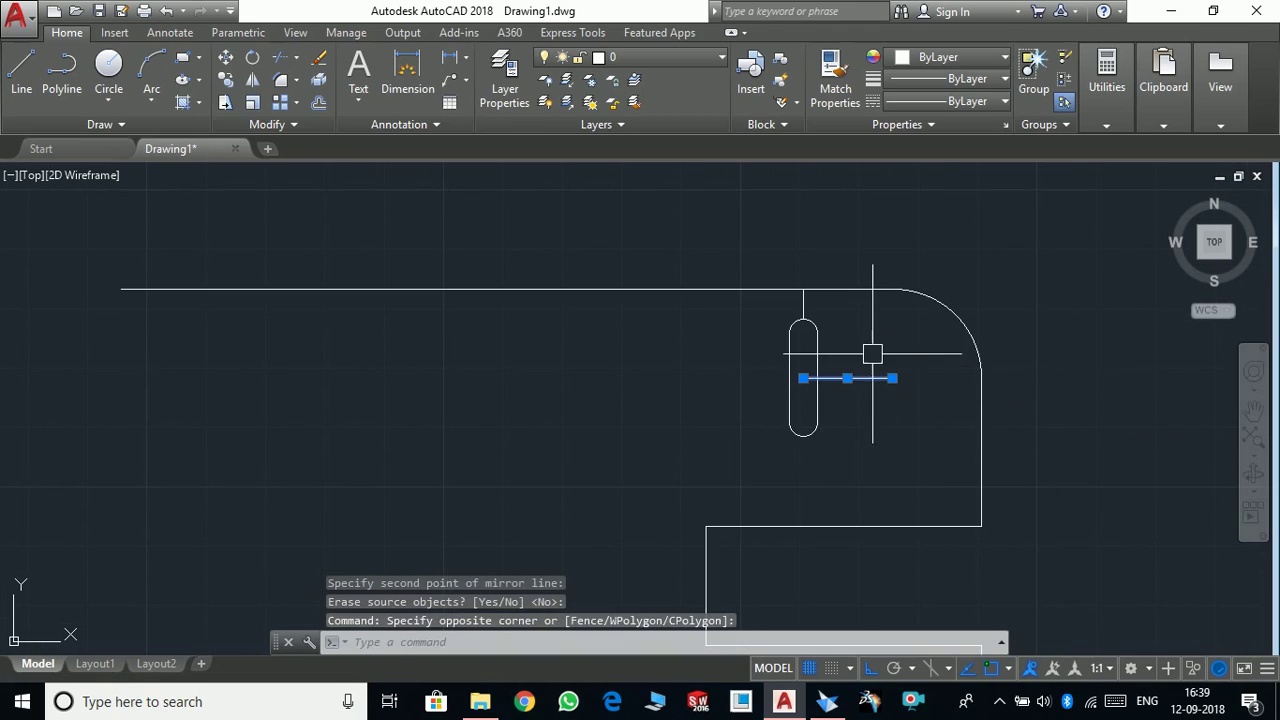
key(Delete)
scroll(810, 325, up, 5)
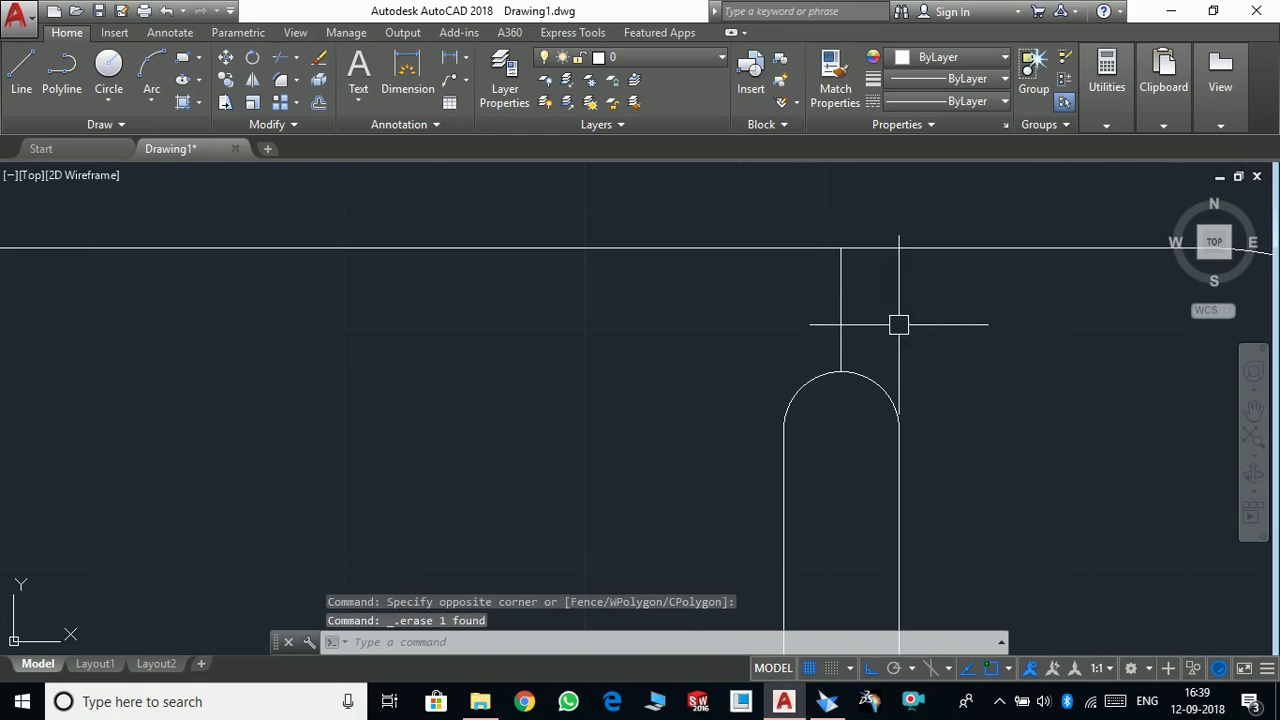
click(912, 309)
click(809, 277)
Erase the two leftover L-shaped lines near the lower corner
scroll(960, 320, down, 10)
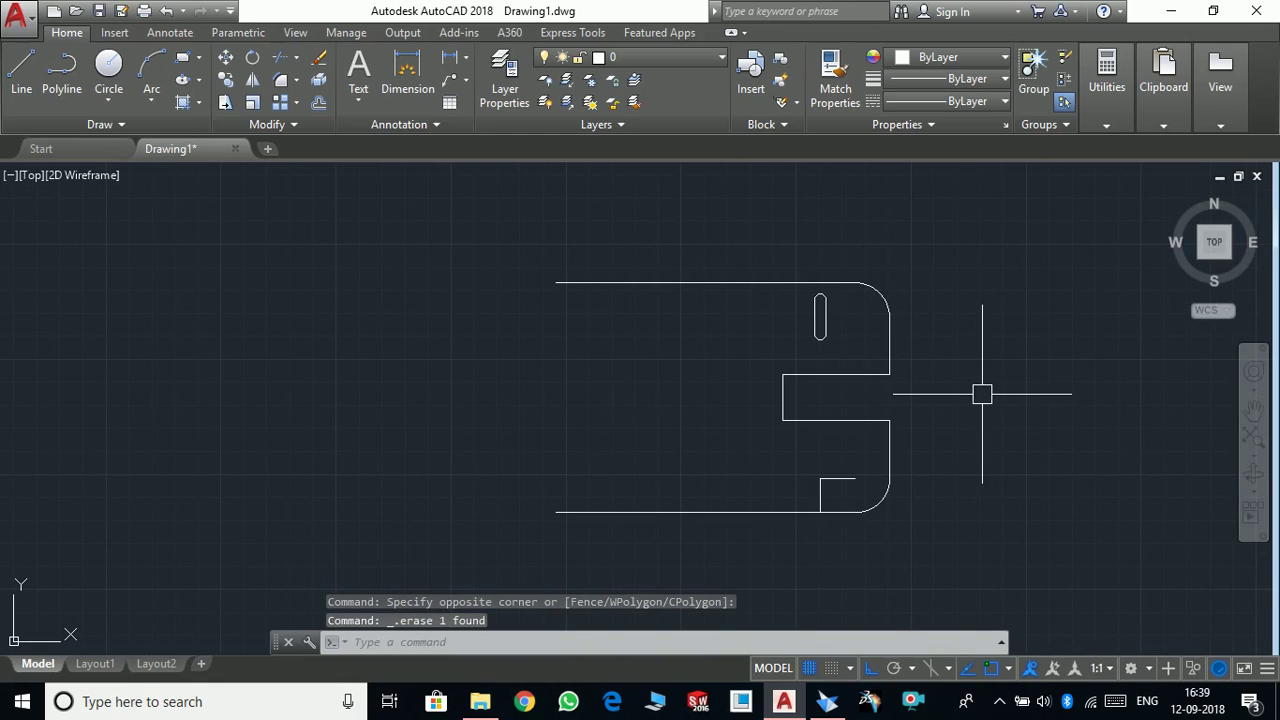
scroll(840, 489, up, 2)
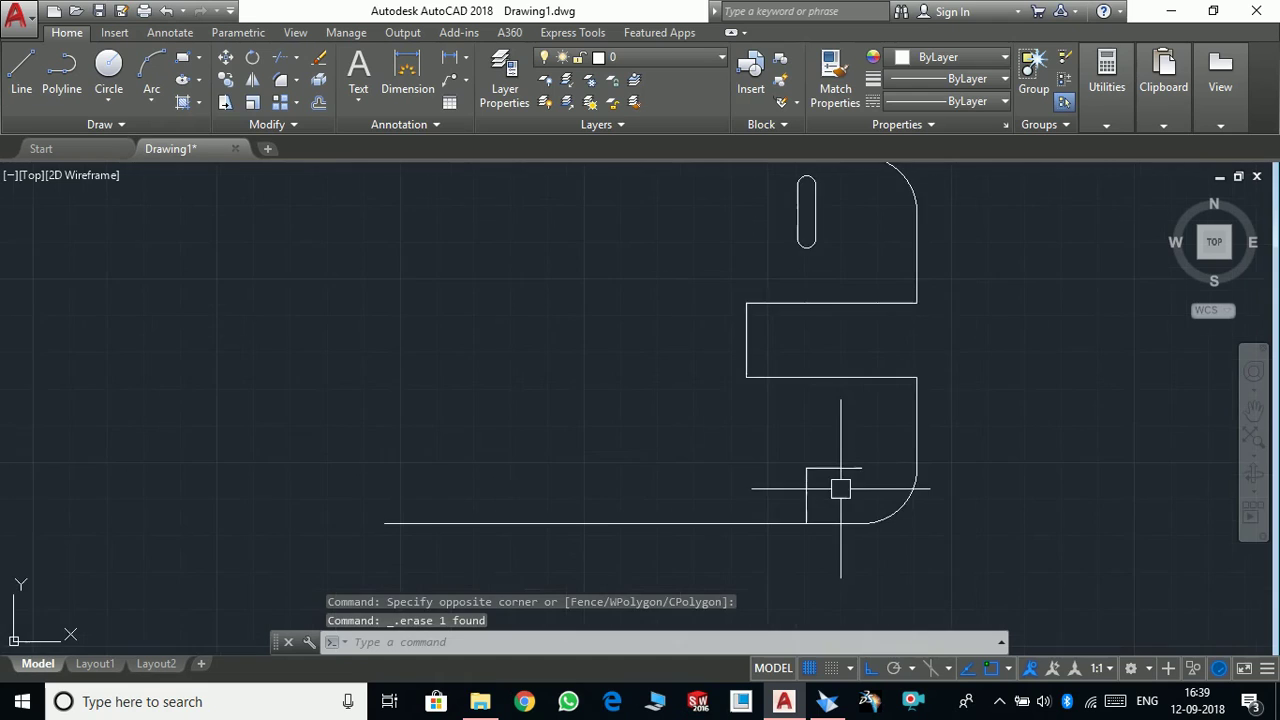
scroll(840, 485, up, 2)
click(885, 443)
click(775, 478)
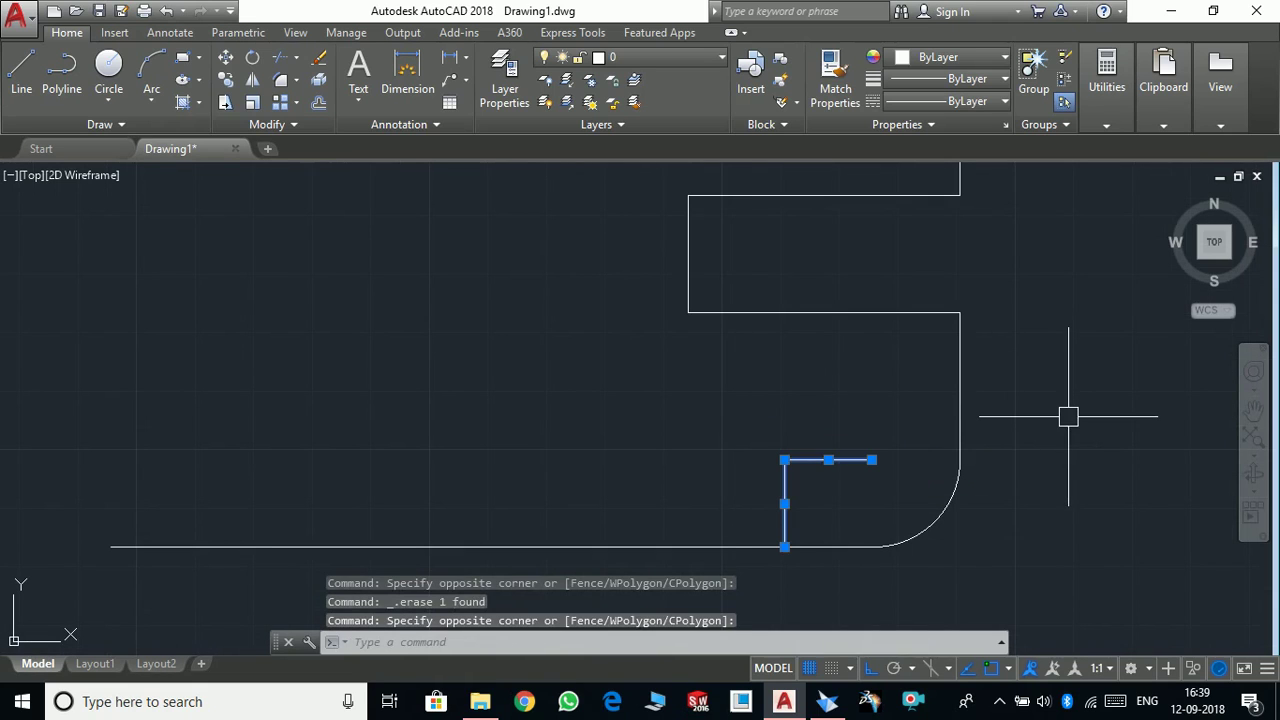
key(Delete)
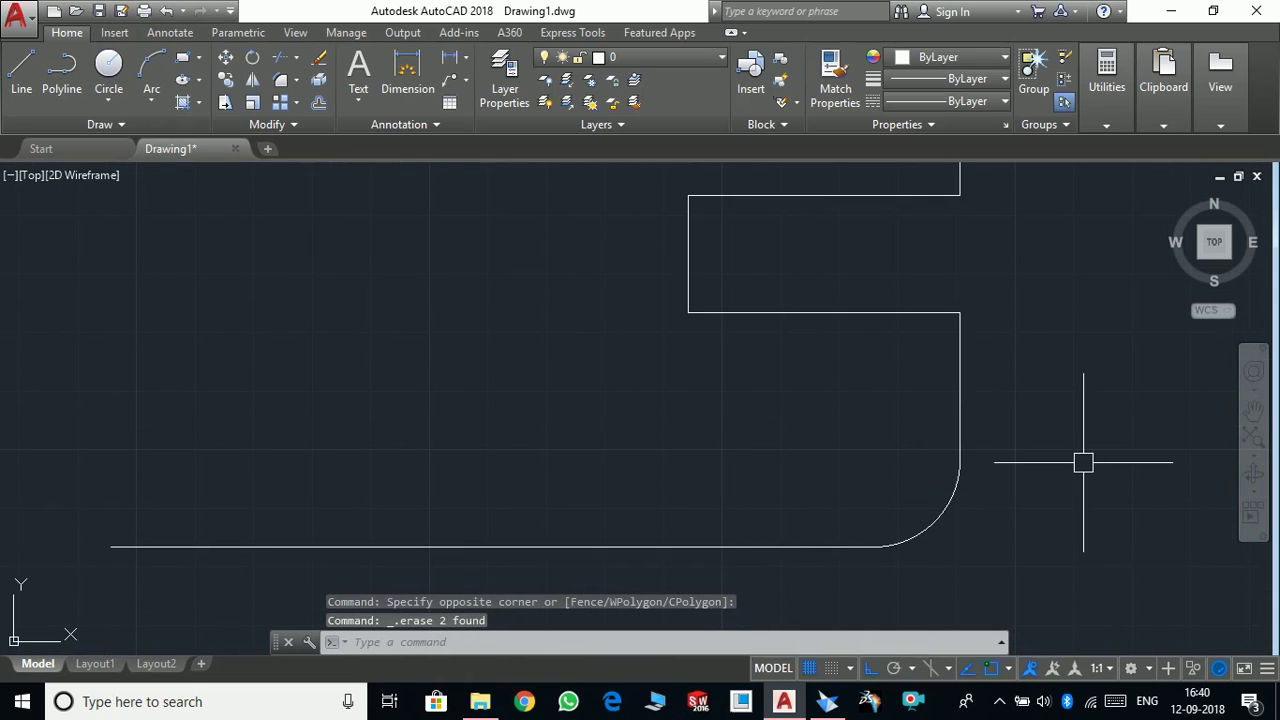
Zoom around the drawing and begin window-selecting the completed slot
scroll(1062, 462, down, 4)
scroll(1006, 337, up, 3)
scroll(965, 312, up, 1)
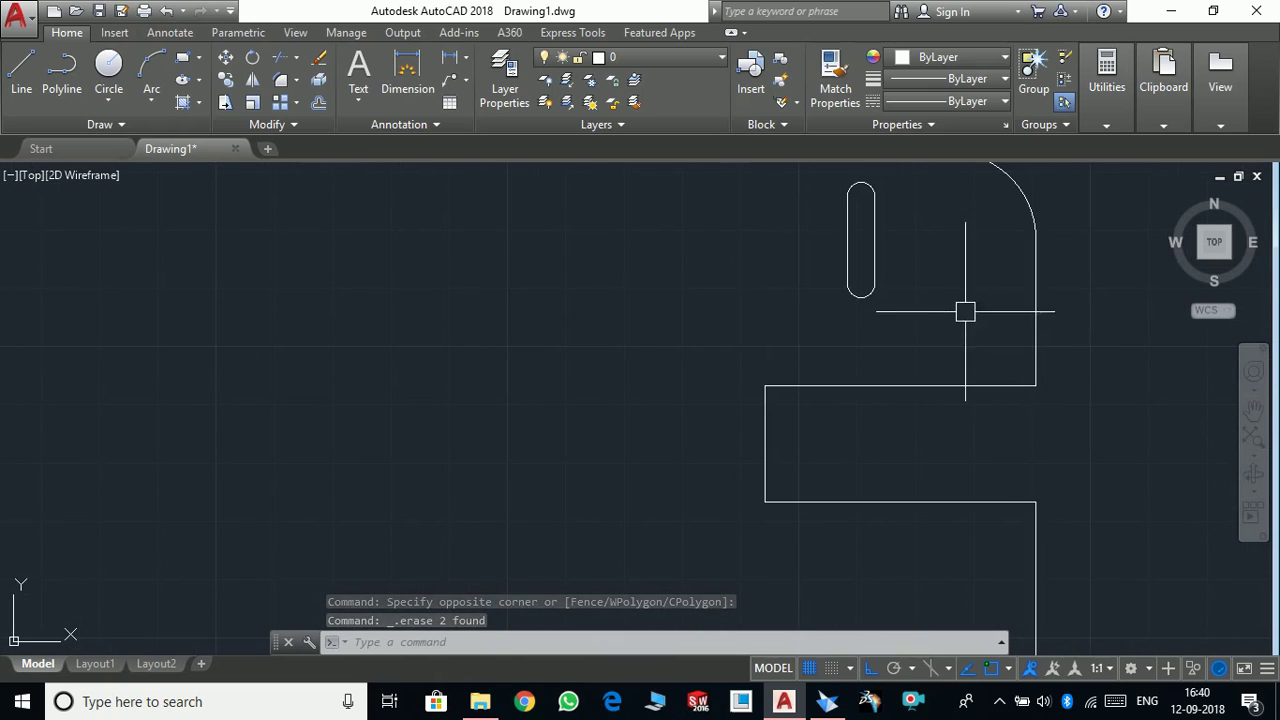
scroll(950, 350, down, 4)
scroll(947, 399, up, 5)
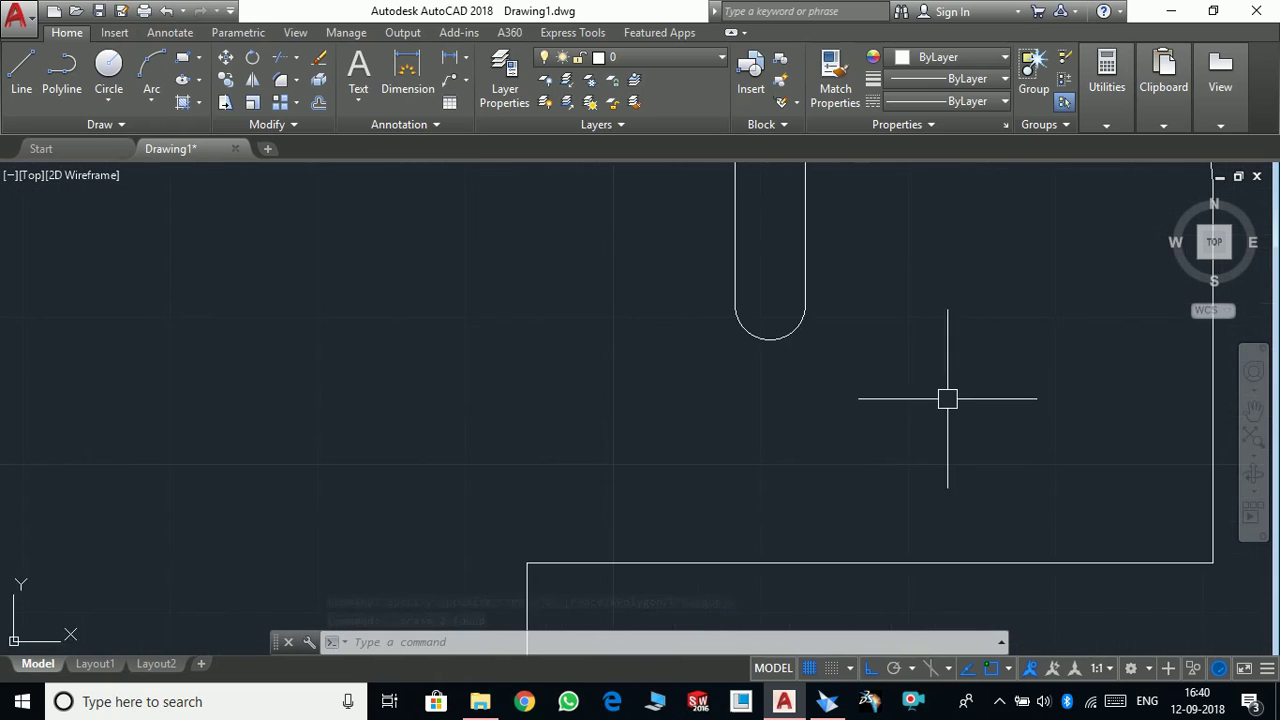
scroll(951, 394, down, 3)
click(978, 440)
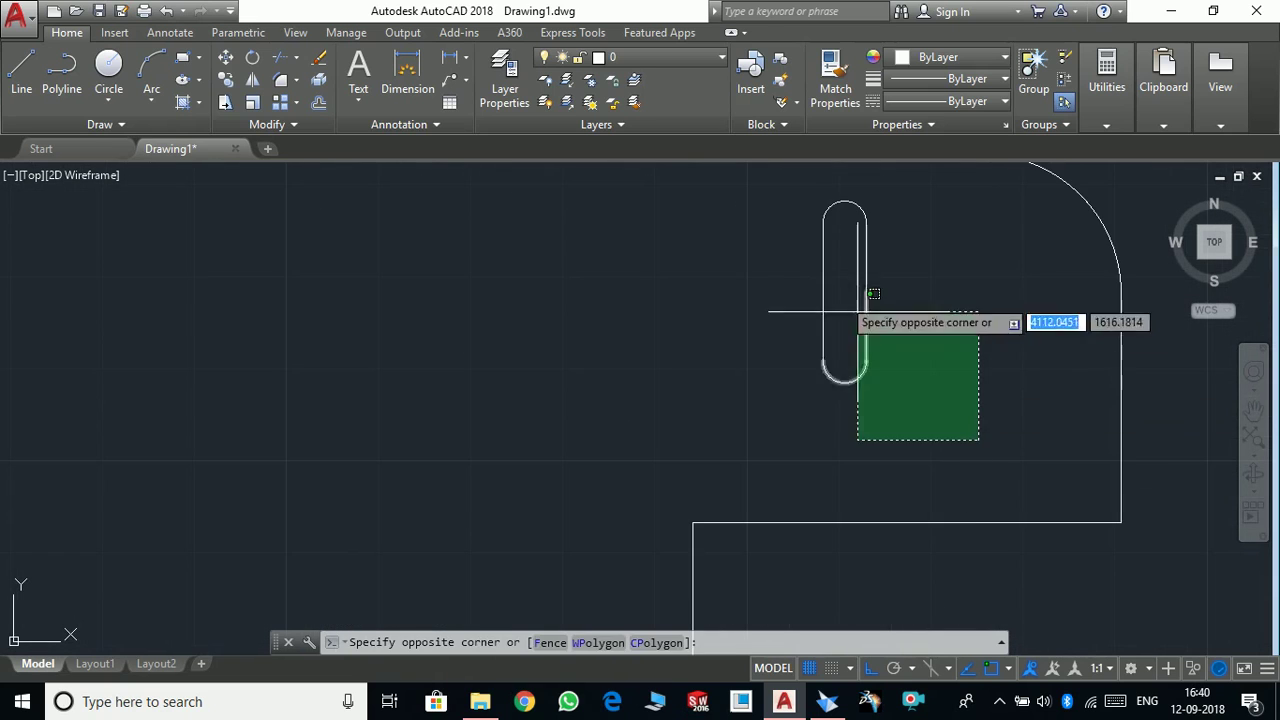
Mirror the slot about the plate's horizontal centreline to create the lower slot
click(788, 206)
scroll(950, 322, down, 4)
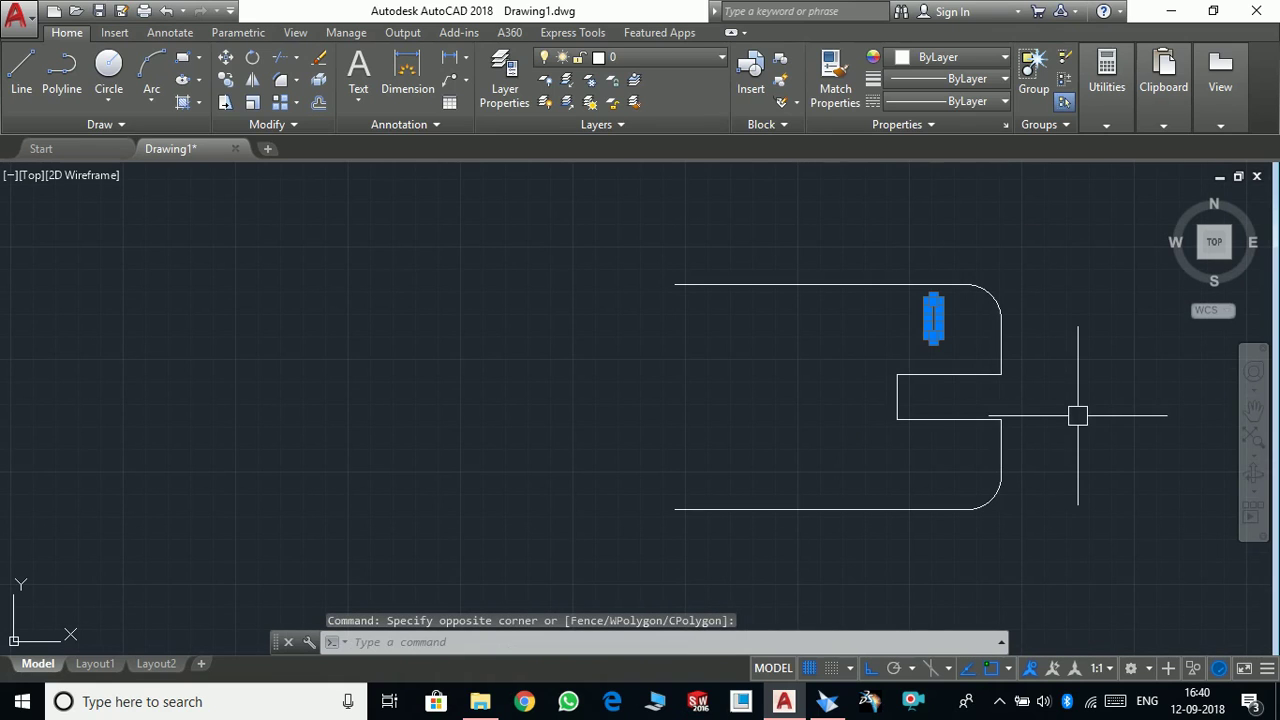
text(mi)
key(Return)
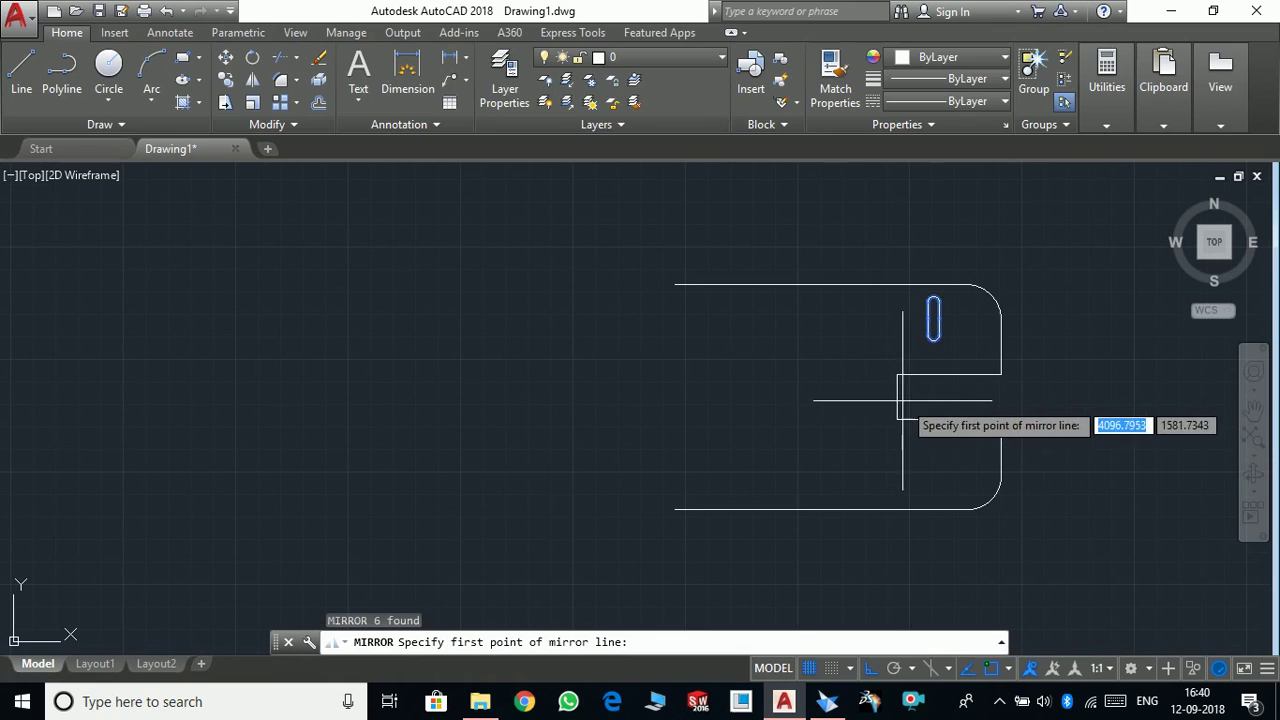
click(897, 391)
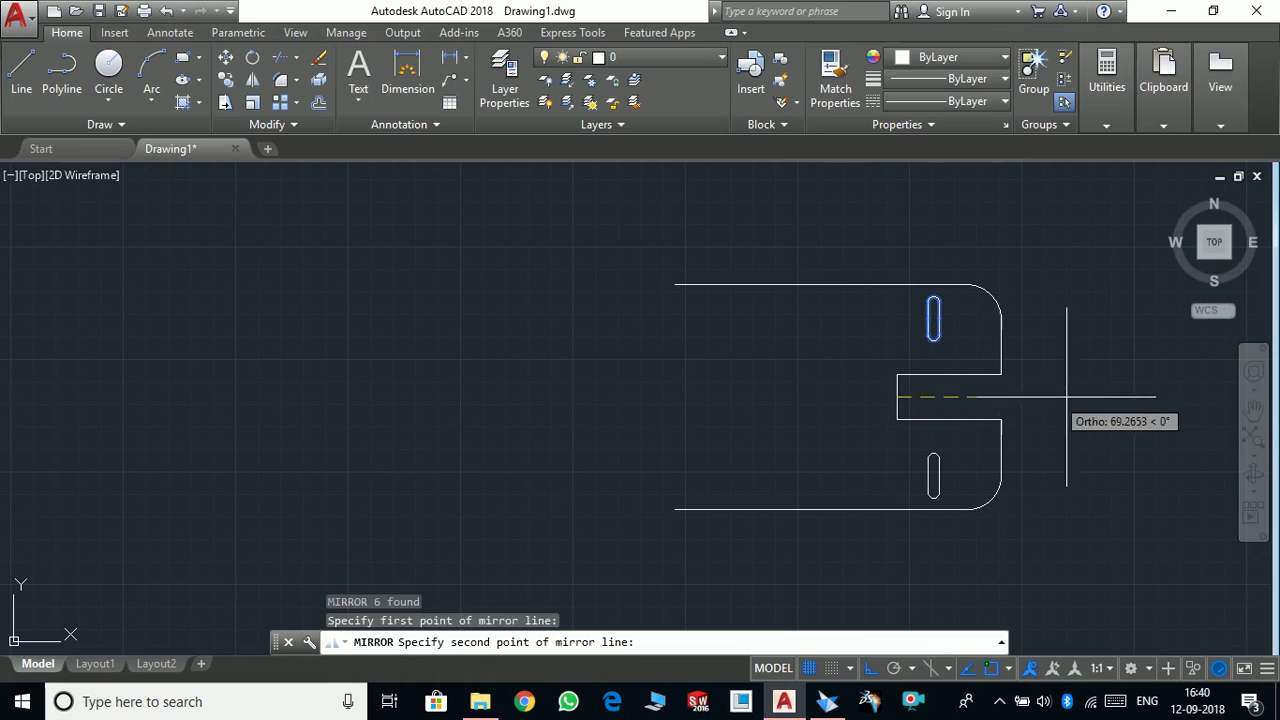
click(1087, 395)
key(Return)
Mirror the plate's right half about a vertical line to complete the symmetric outline
click(1060, 556)
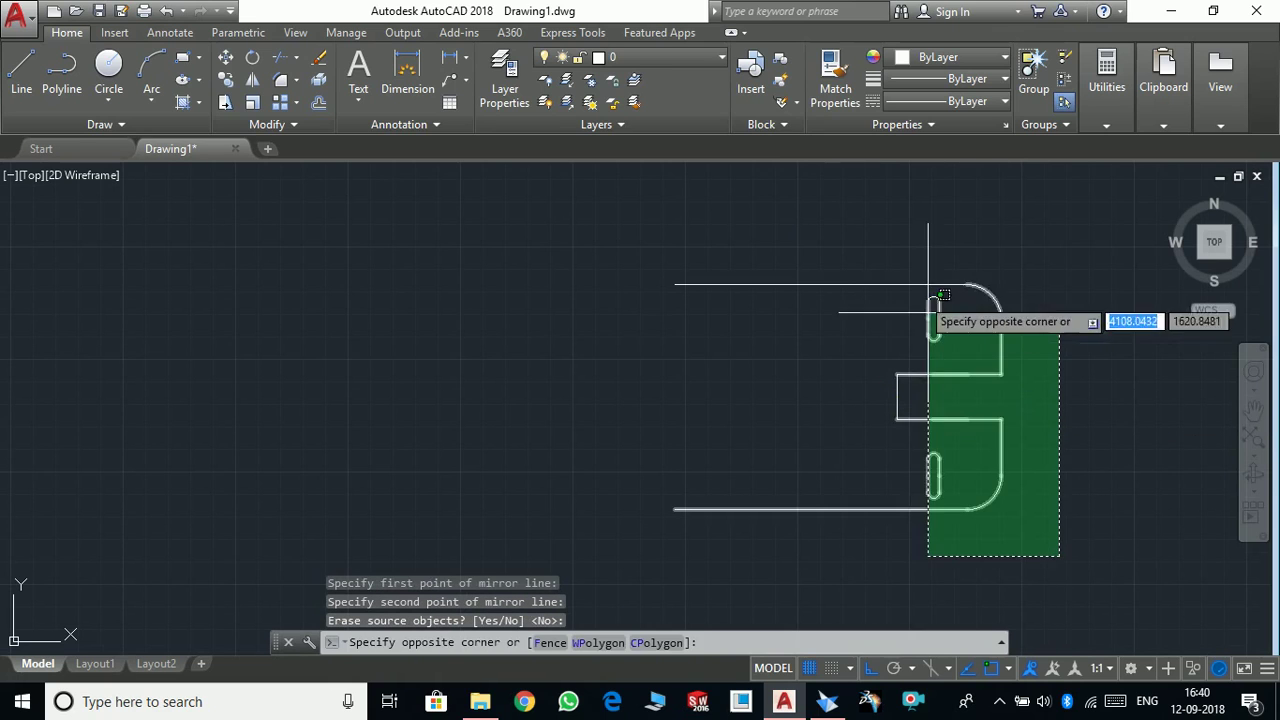
click(854, 244)
key(Return)
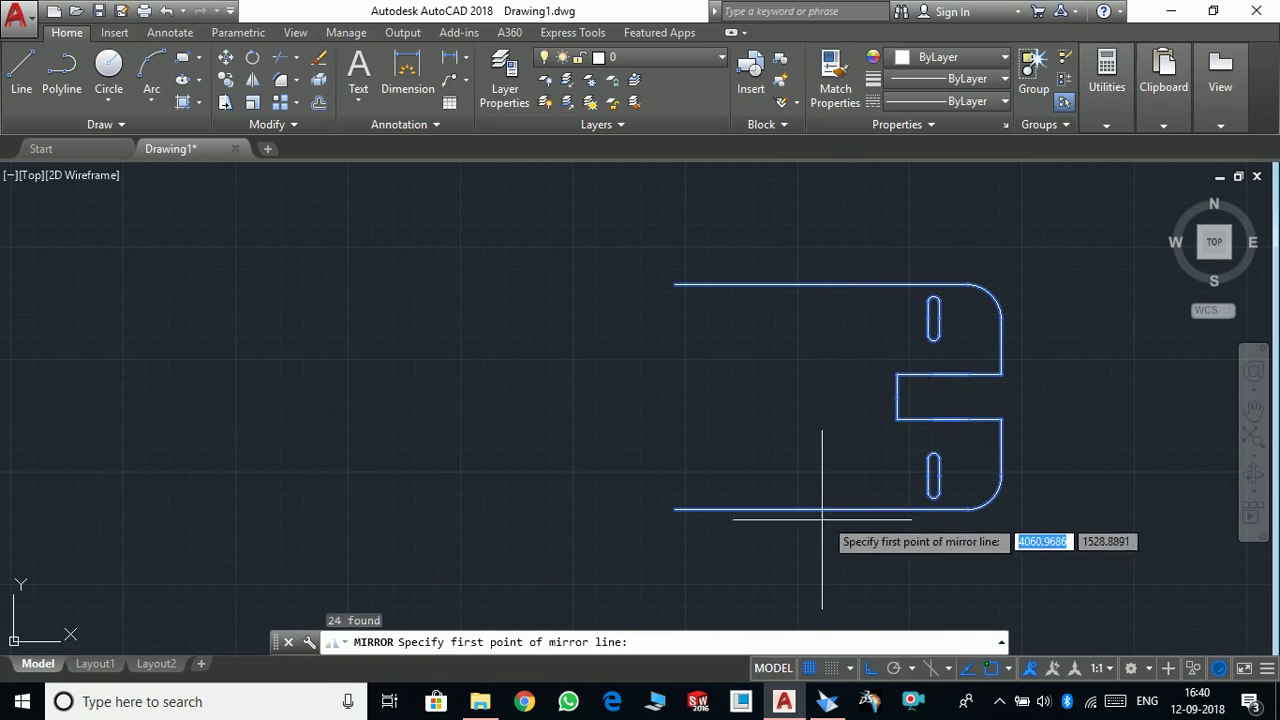
click(817, 510)
key(Escape)
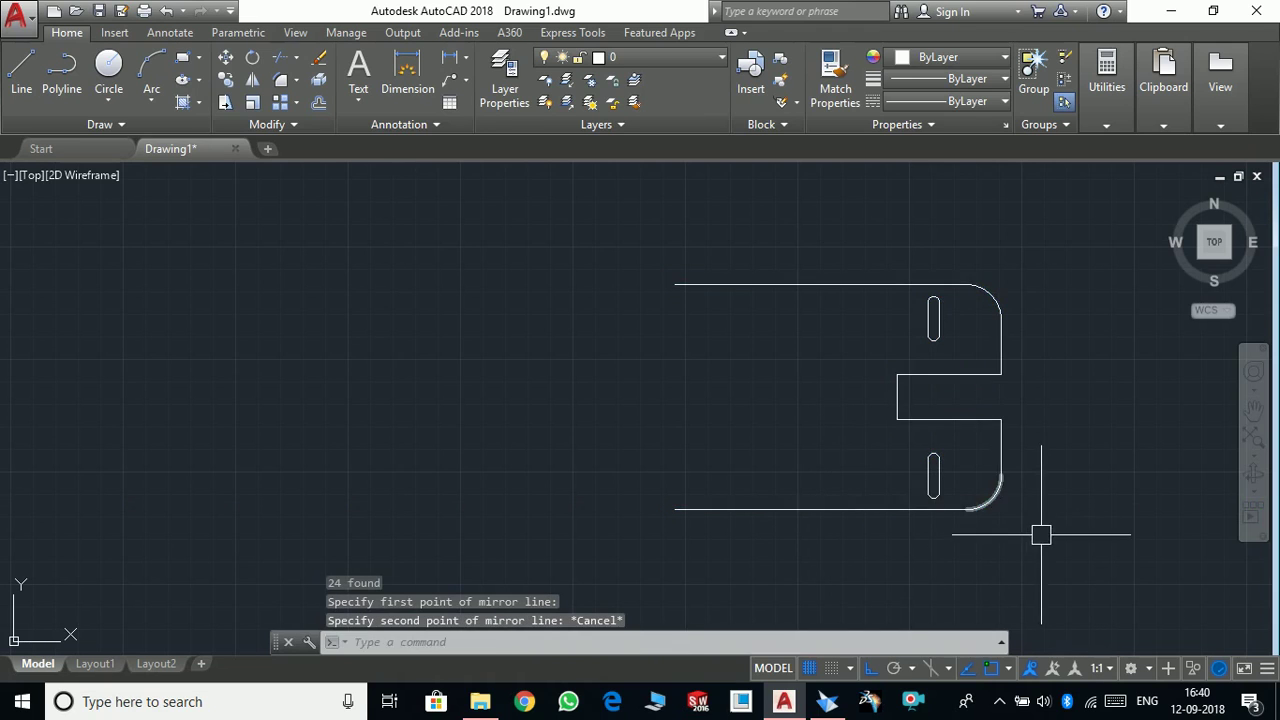
click(1041, 534)
click(860, 228)
key(Return)
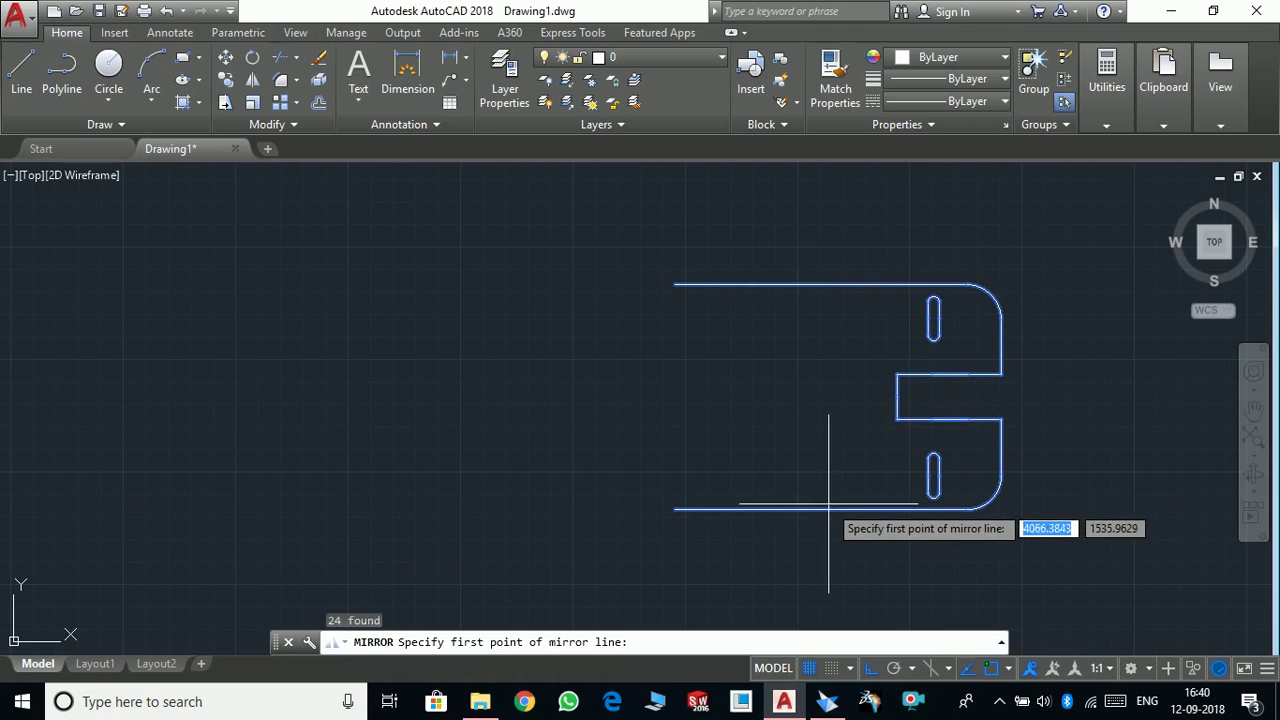
click(822, 509)
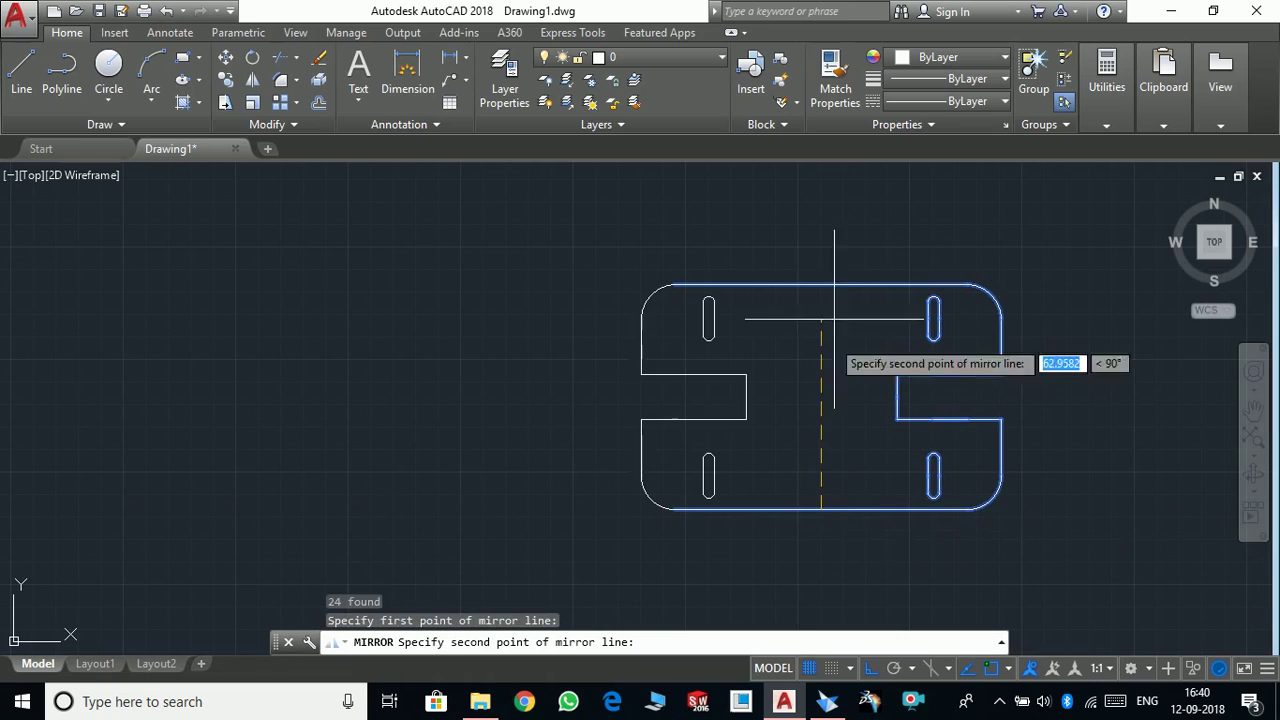
click(849, 232)
key(Escape)
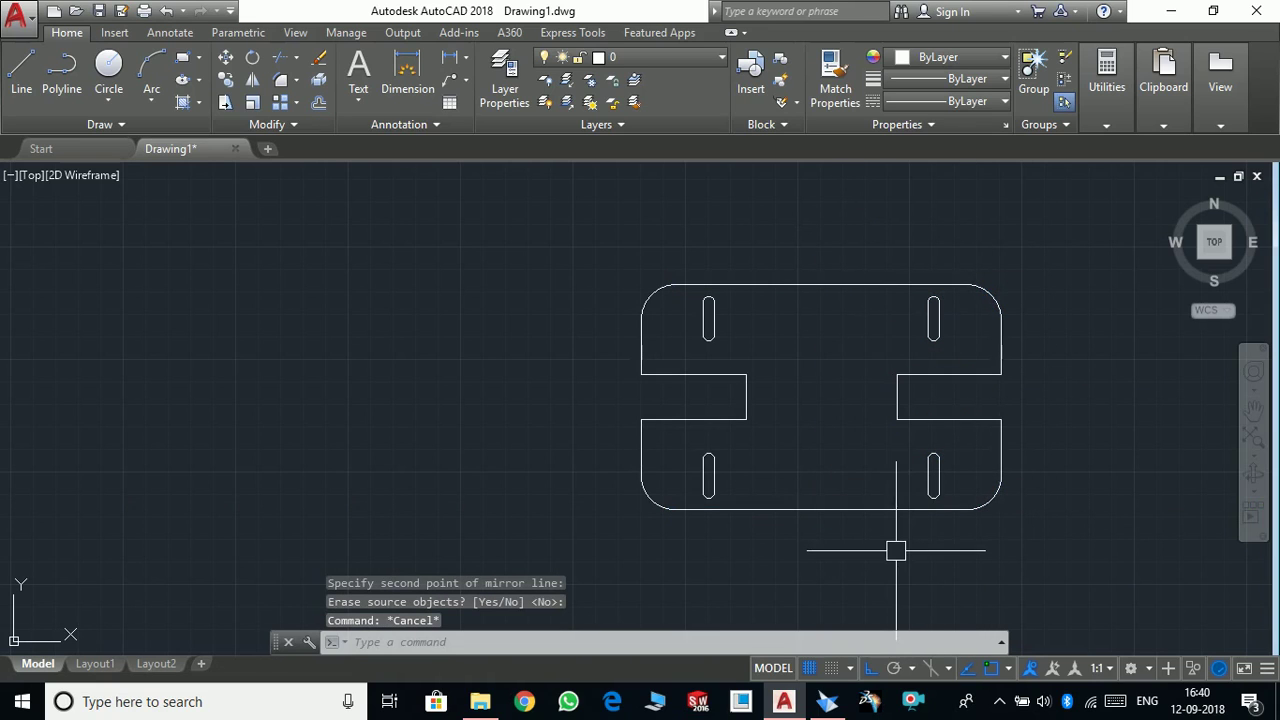
Zoom the view and cancel a mistyped command
scroll(829, 377, up, 2)
scroll(820, 403, up, 2)
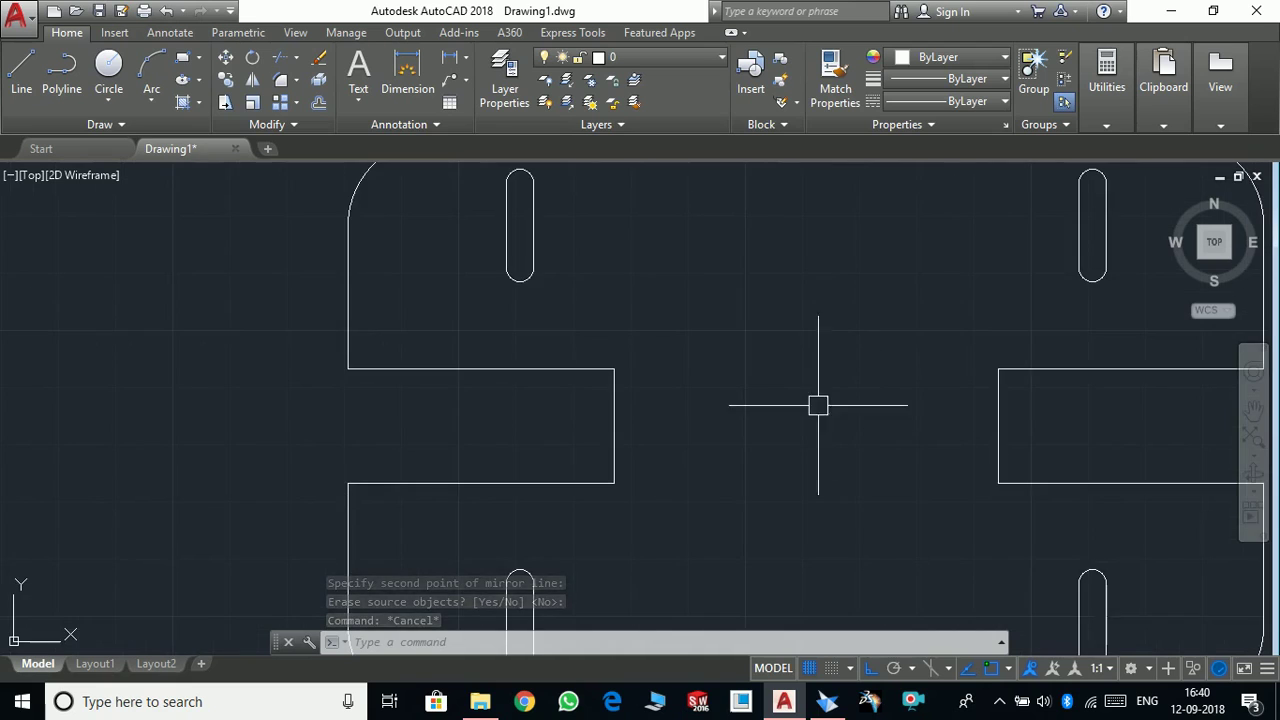
scroll(802, 378, down, 6)
scroll(802, 378, up, 2)
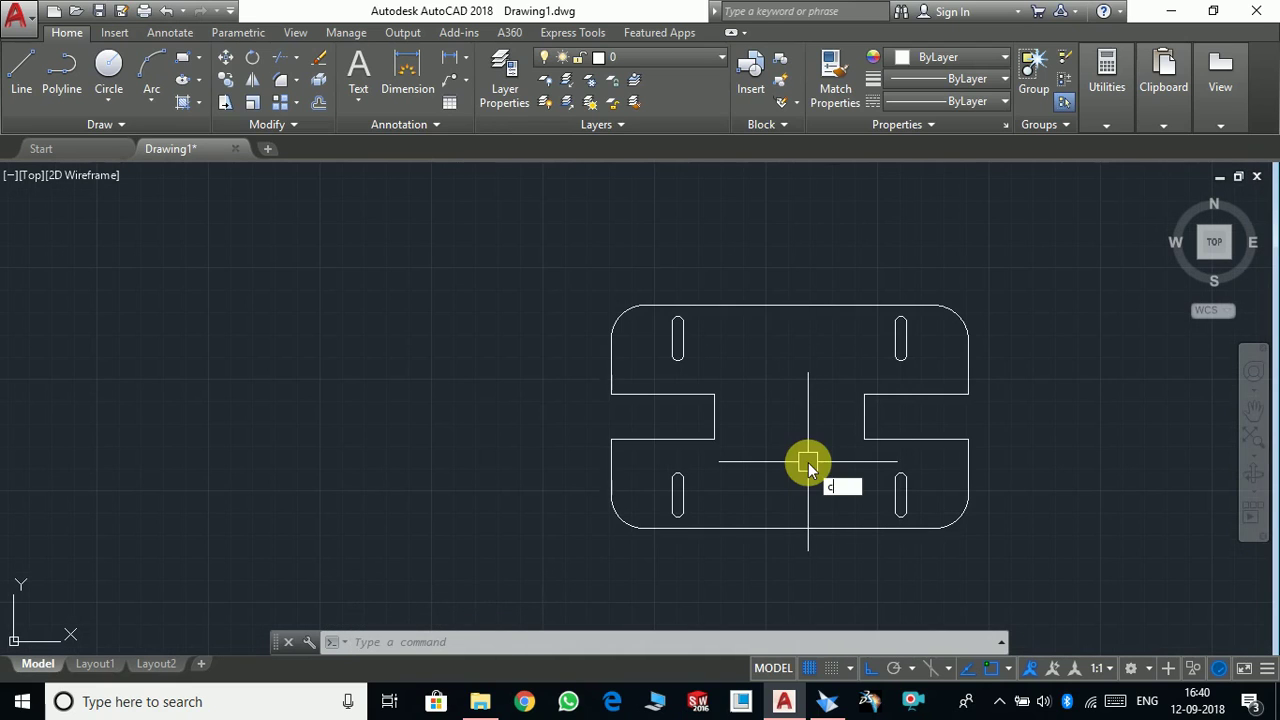
key(Escape)
key(Escape)
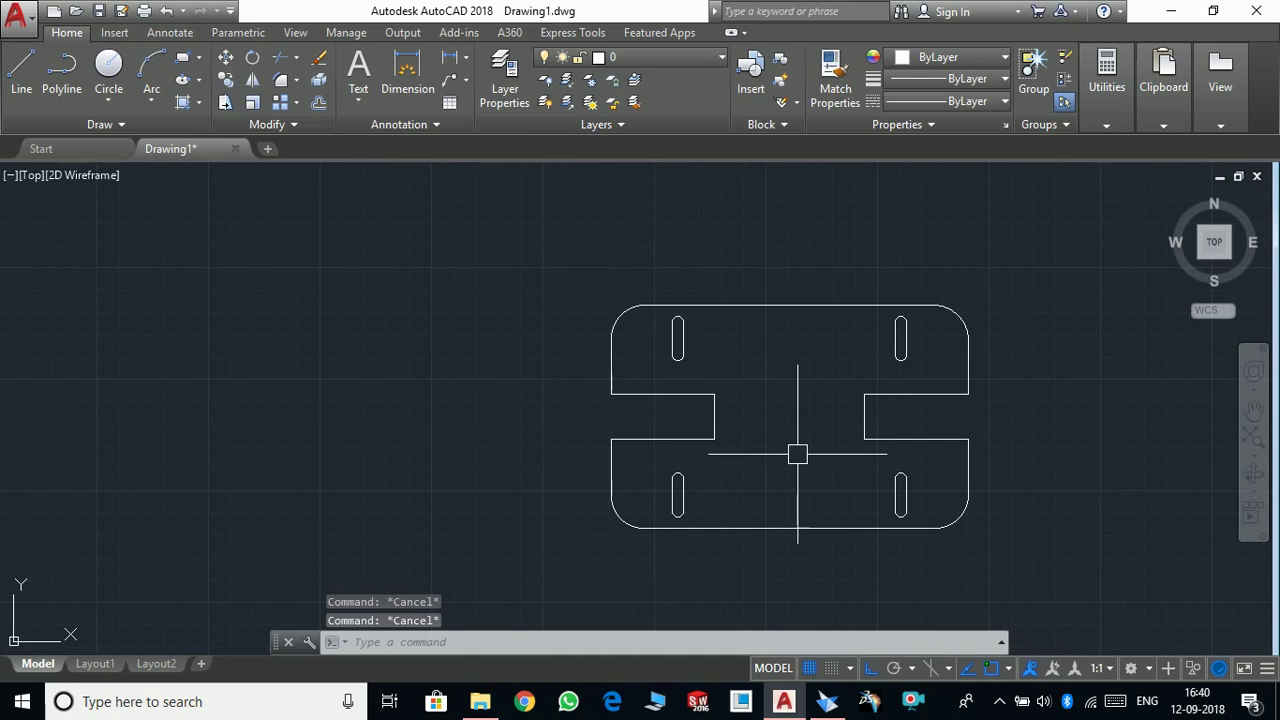
Draw an ellipse at the plate centre with 20 for the axis endpoint and 20 for the other axis
text(El)
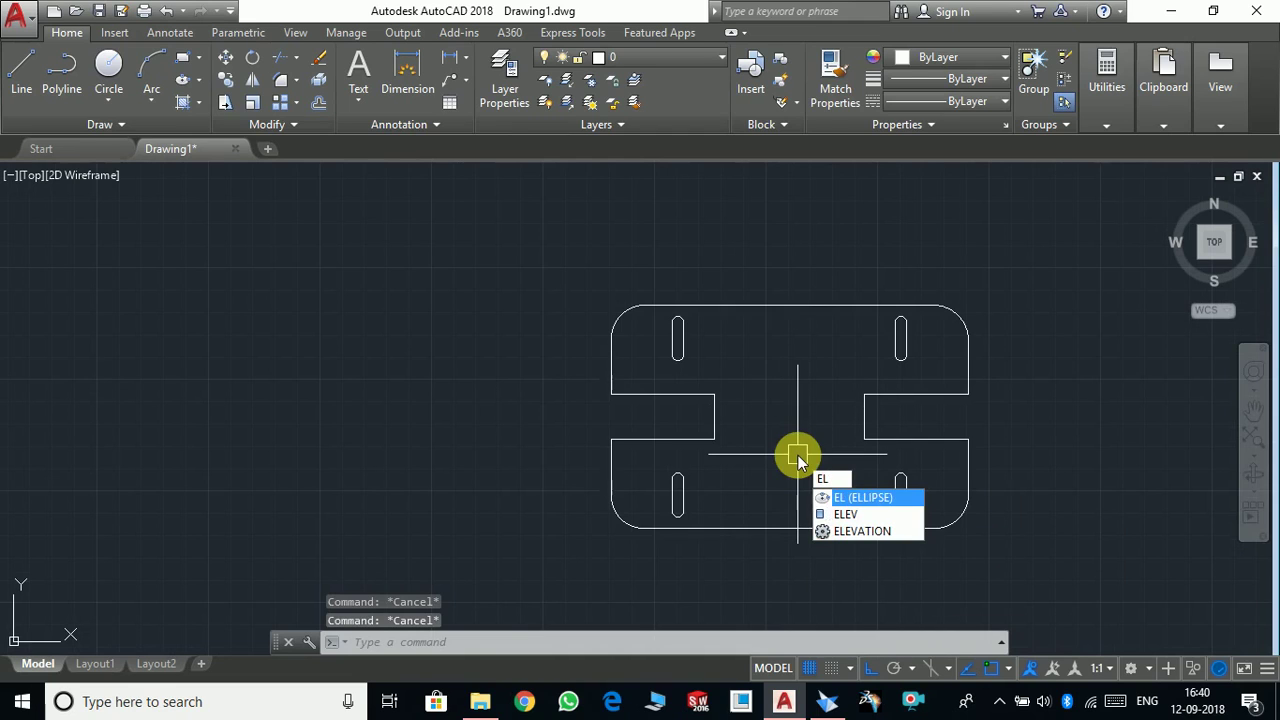
key(Return)
scroll(797, 455, up, 2)
scroll(785, 380, up, 2)
scroll(771, 328, up, 1)
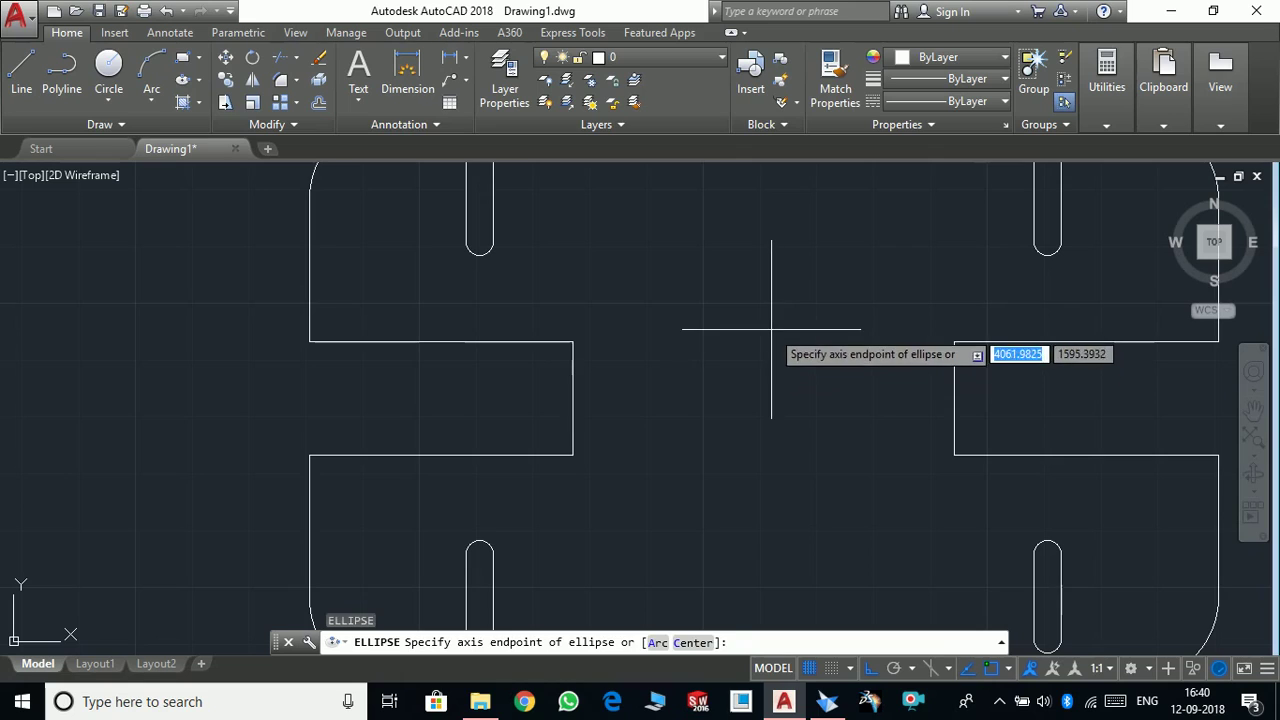
click(771, 328)
scroll(786, 428, down, 2)
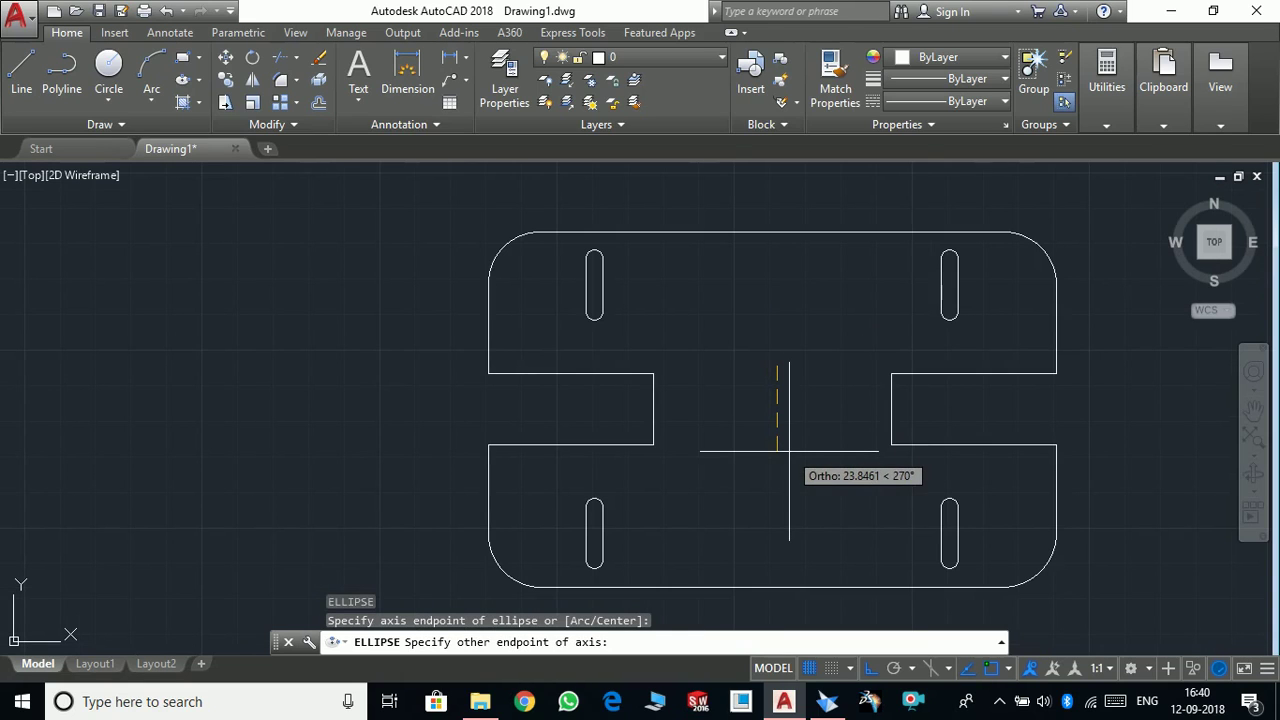
text(20)
key(Return)
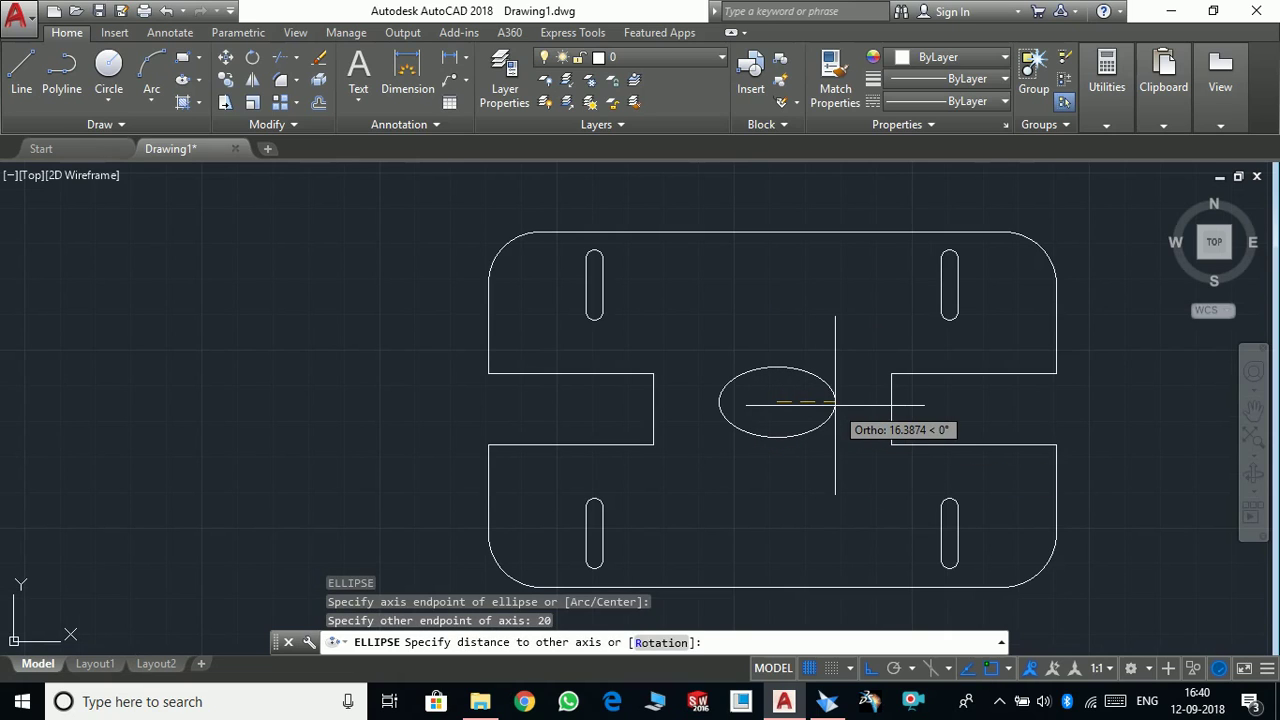
text(20)
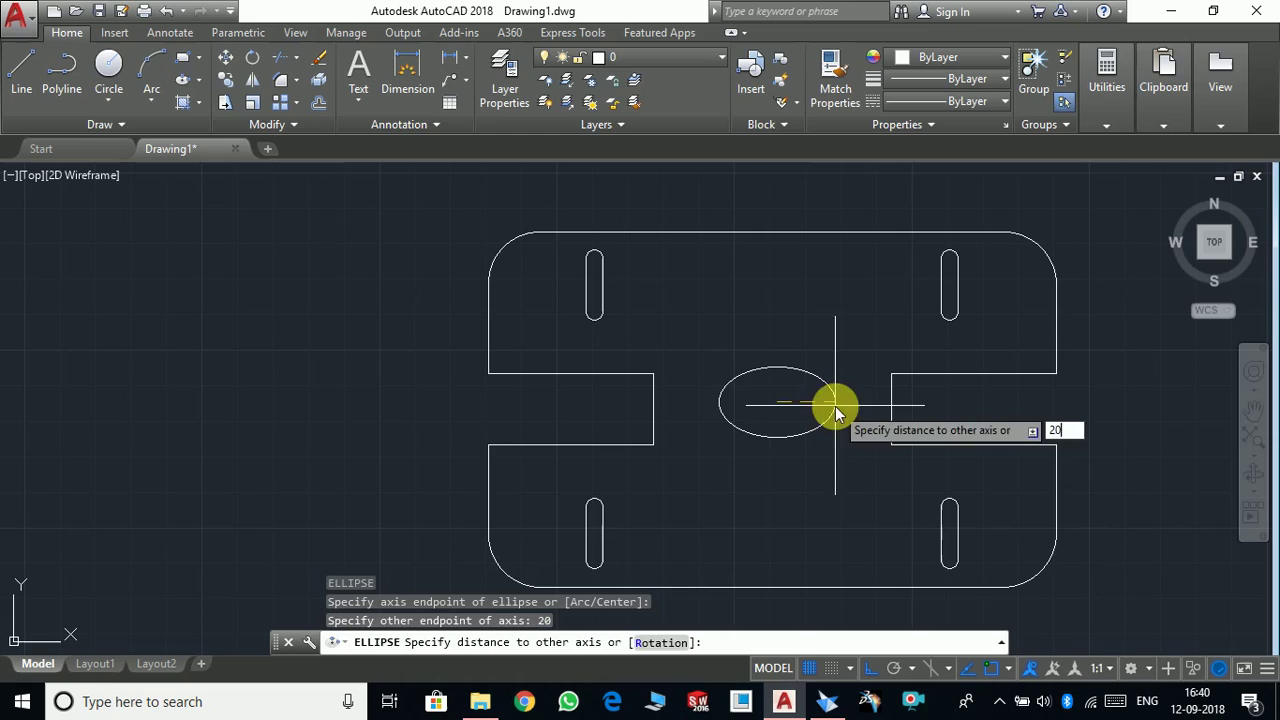
key(Return)
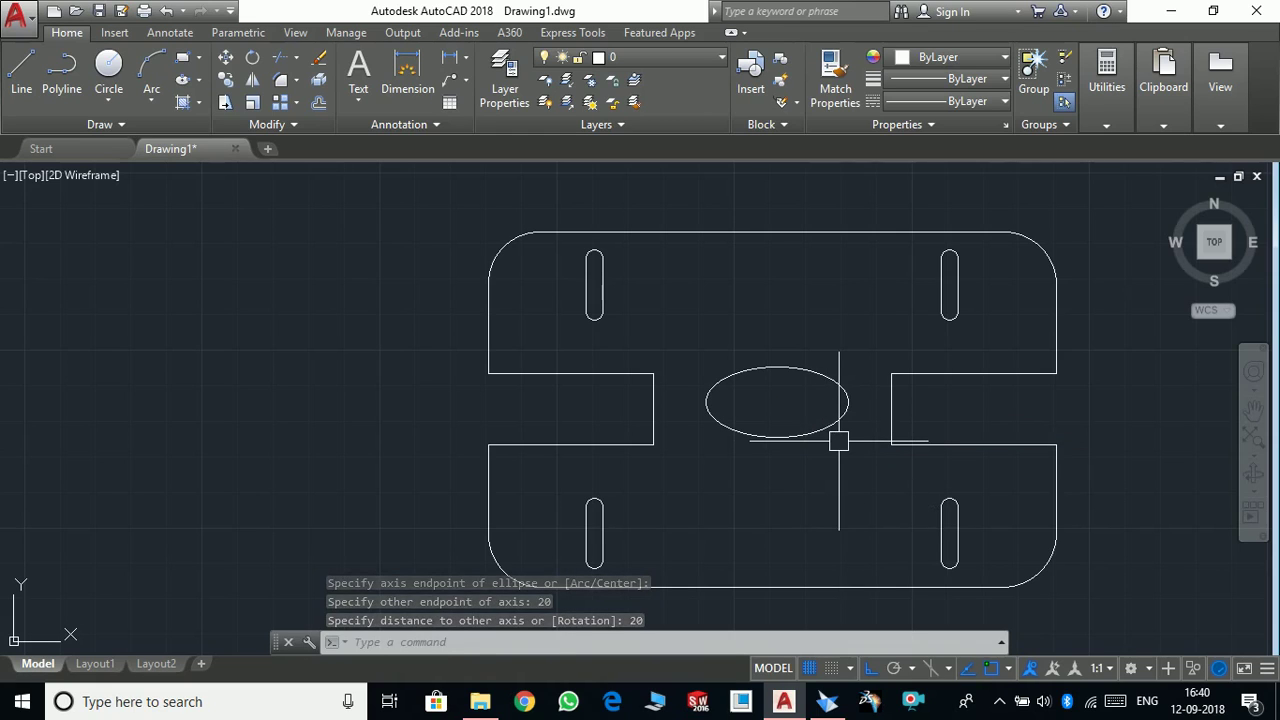
text(DLI)
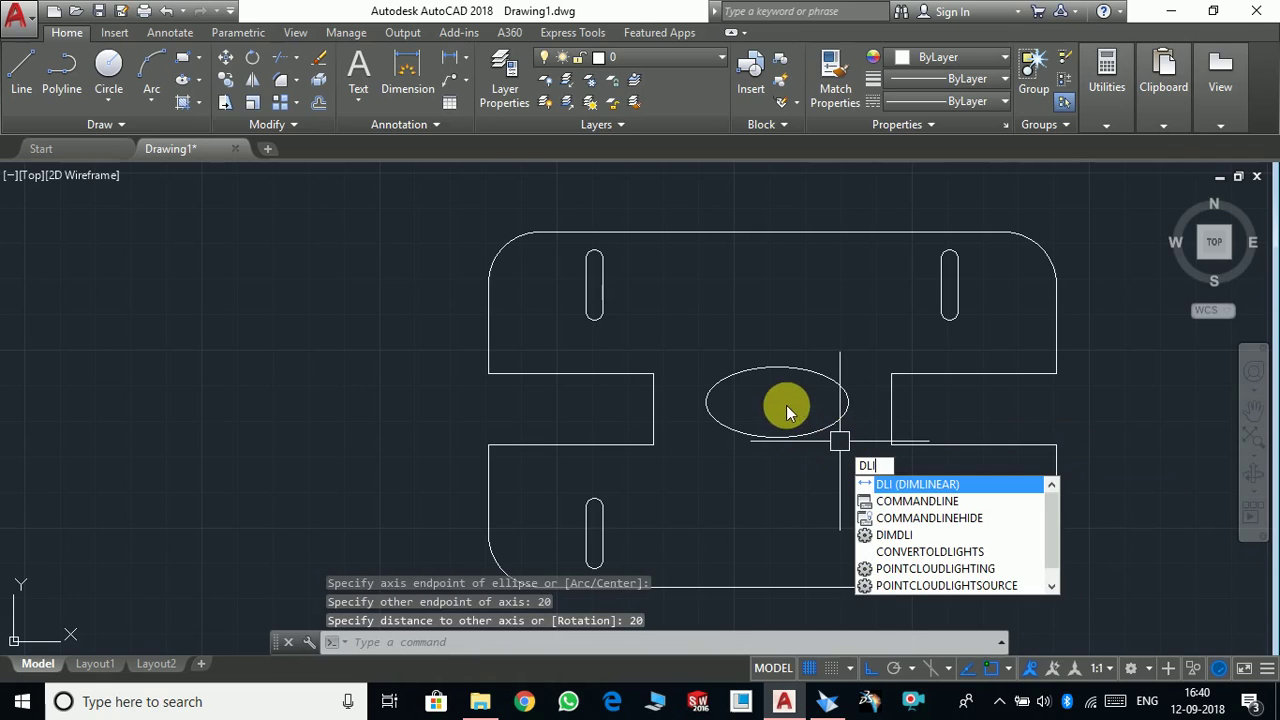
key(Return)
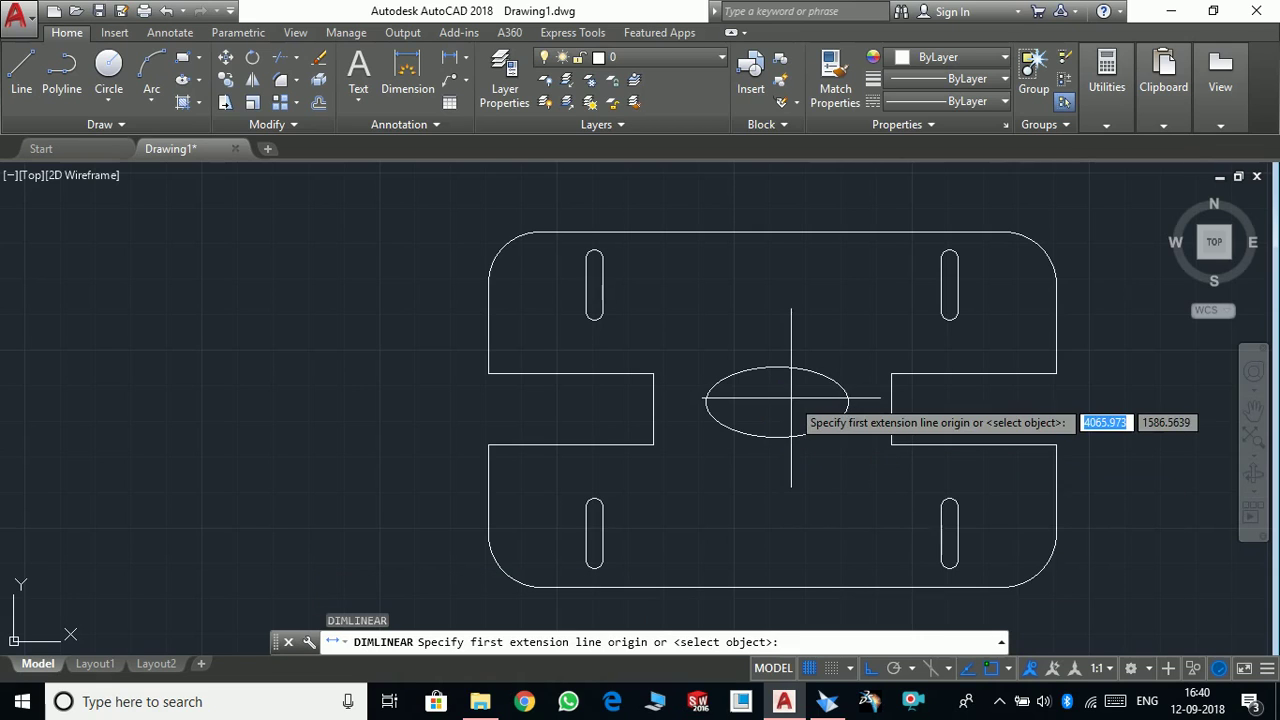
Add a 34.9 linear dimension from the ellipse centre to the left notch corner, abandoning a second one
click(777, 401)
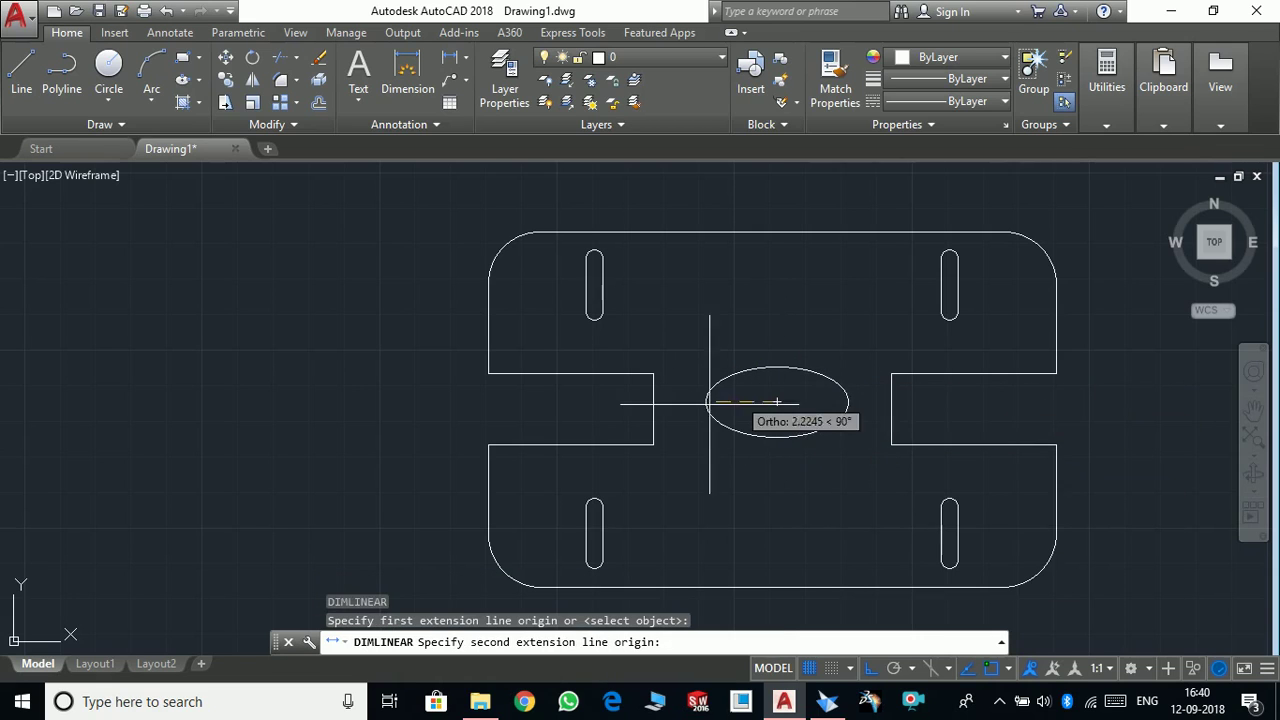
click(653, 373)
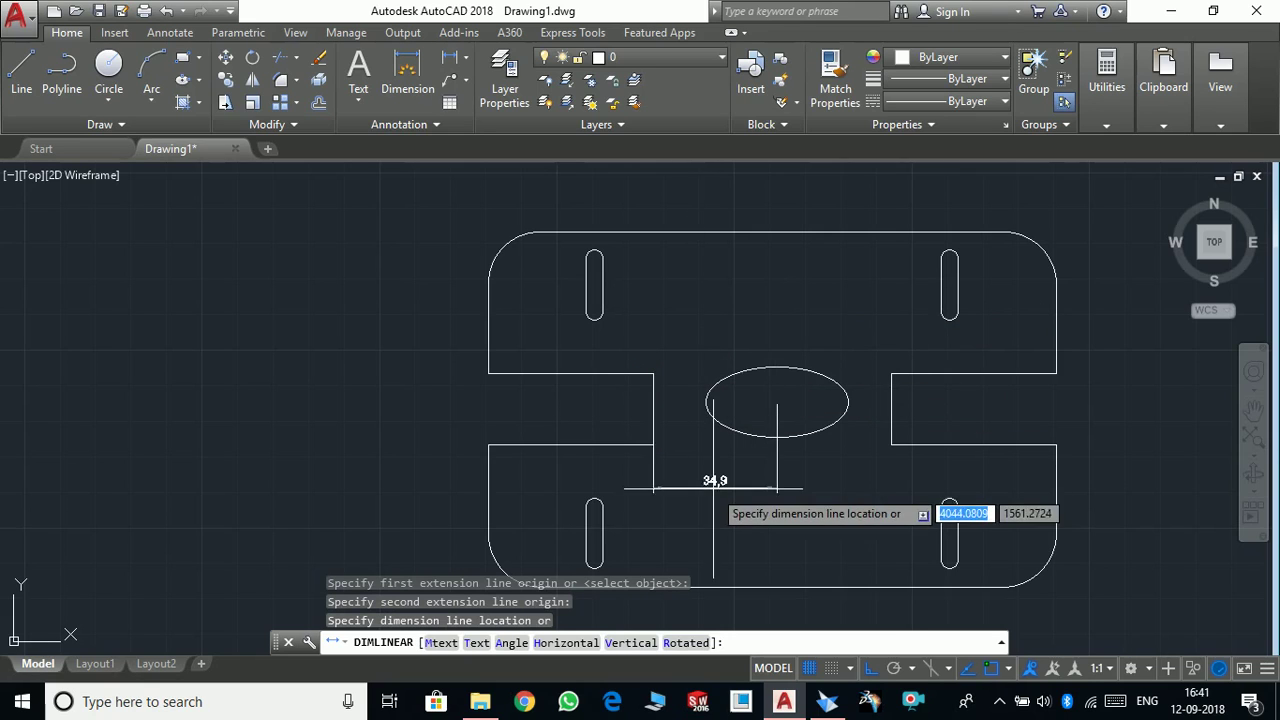
click(713, 479)
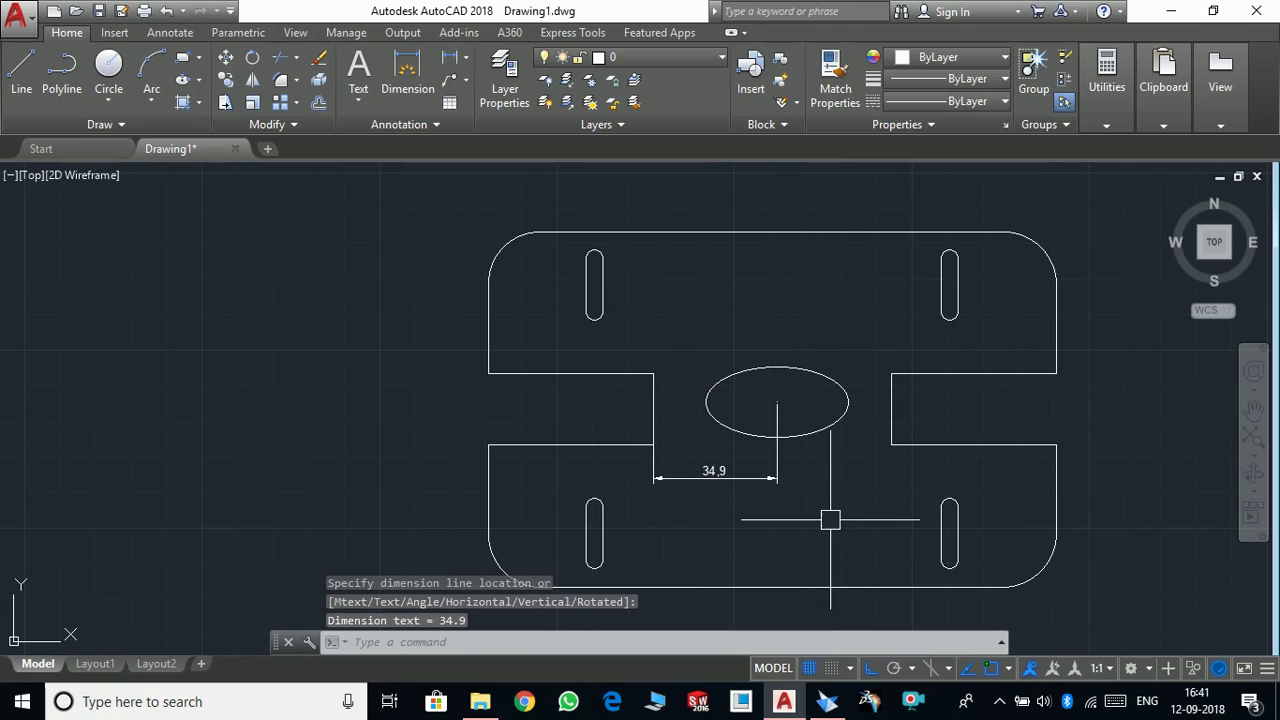
key(Return)
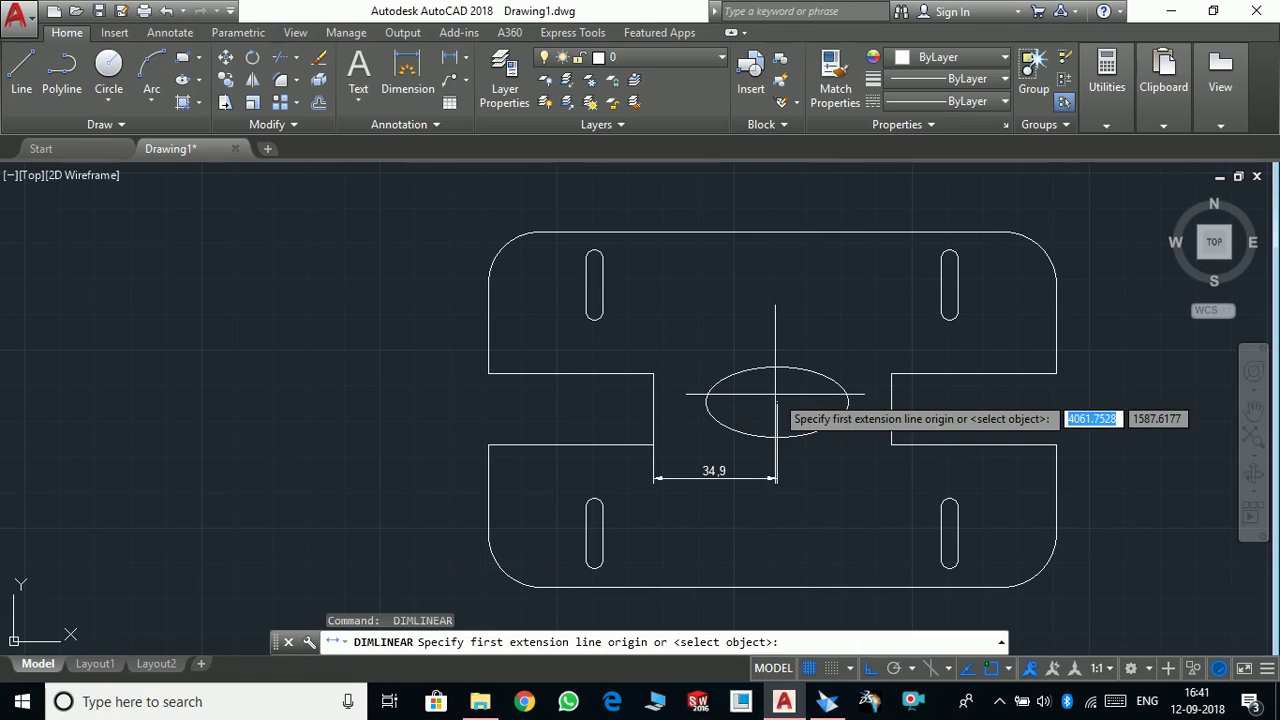
click(777, 401)
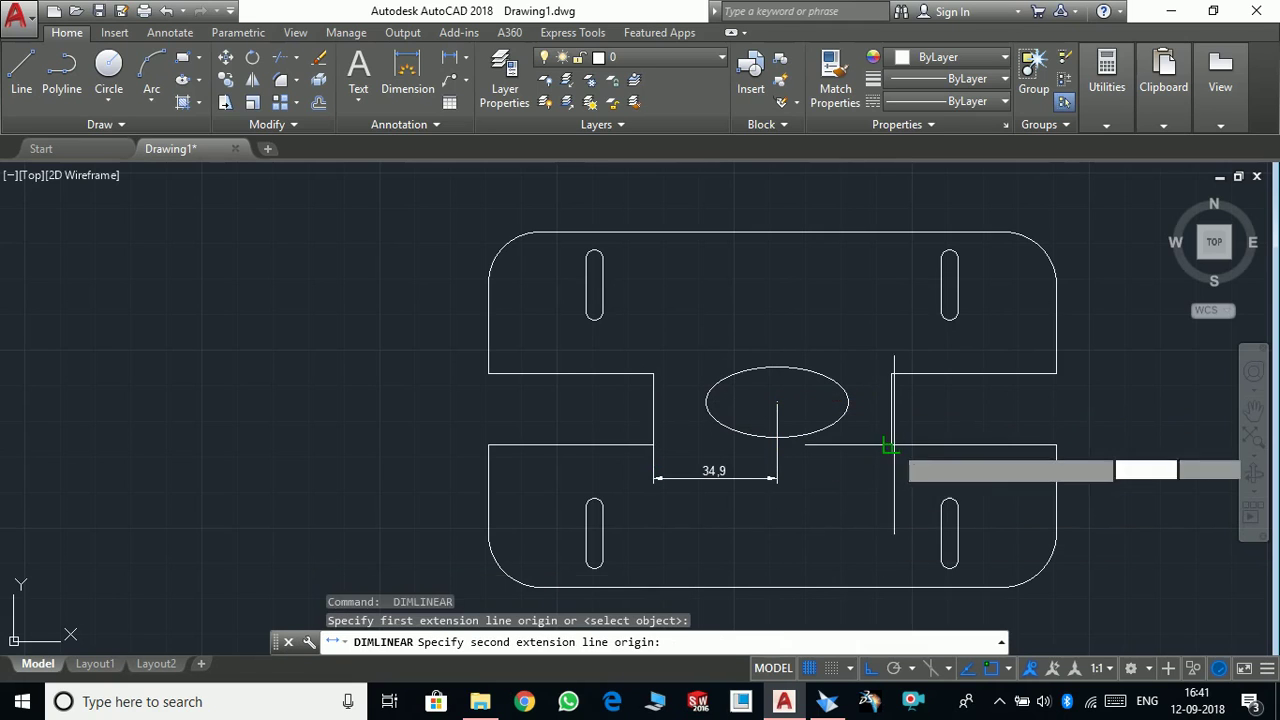
click(889, 447)
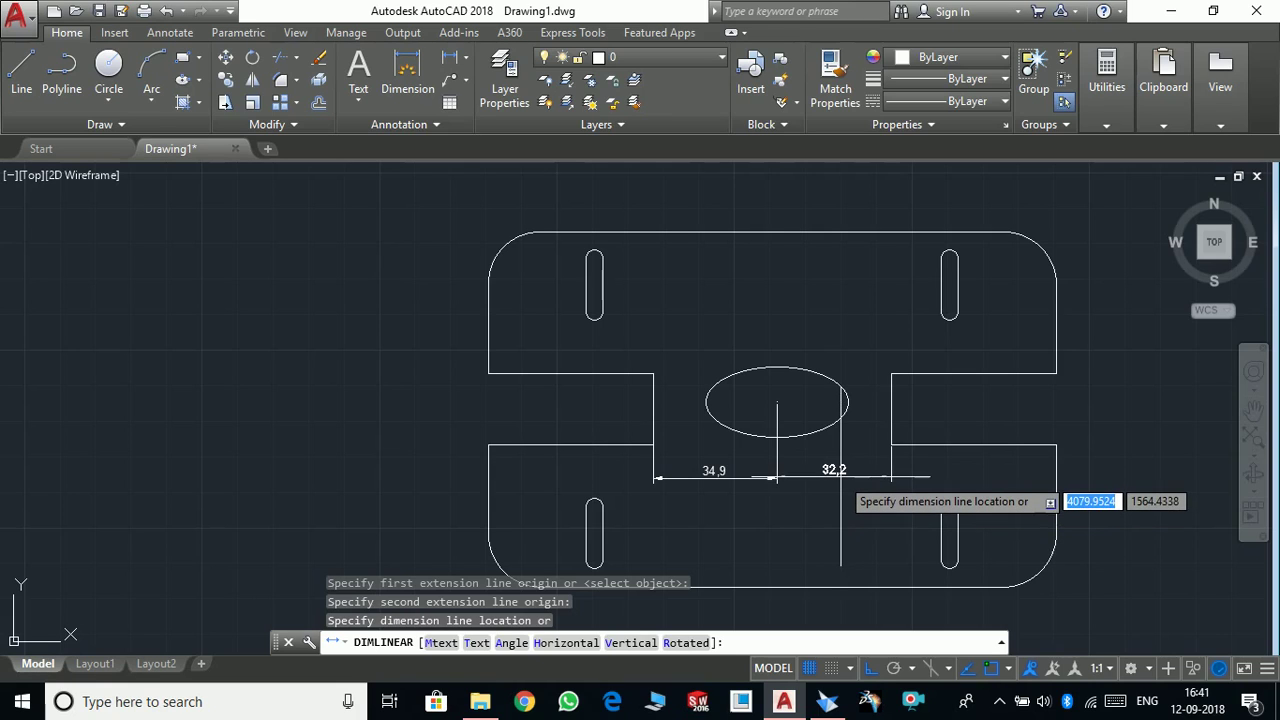
key(Escape)
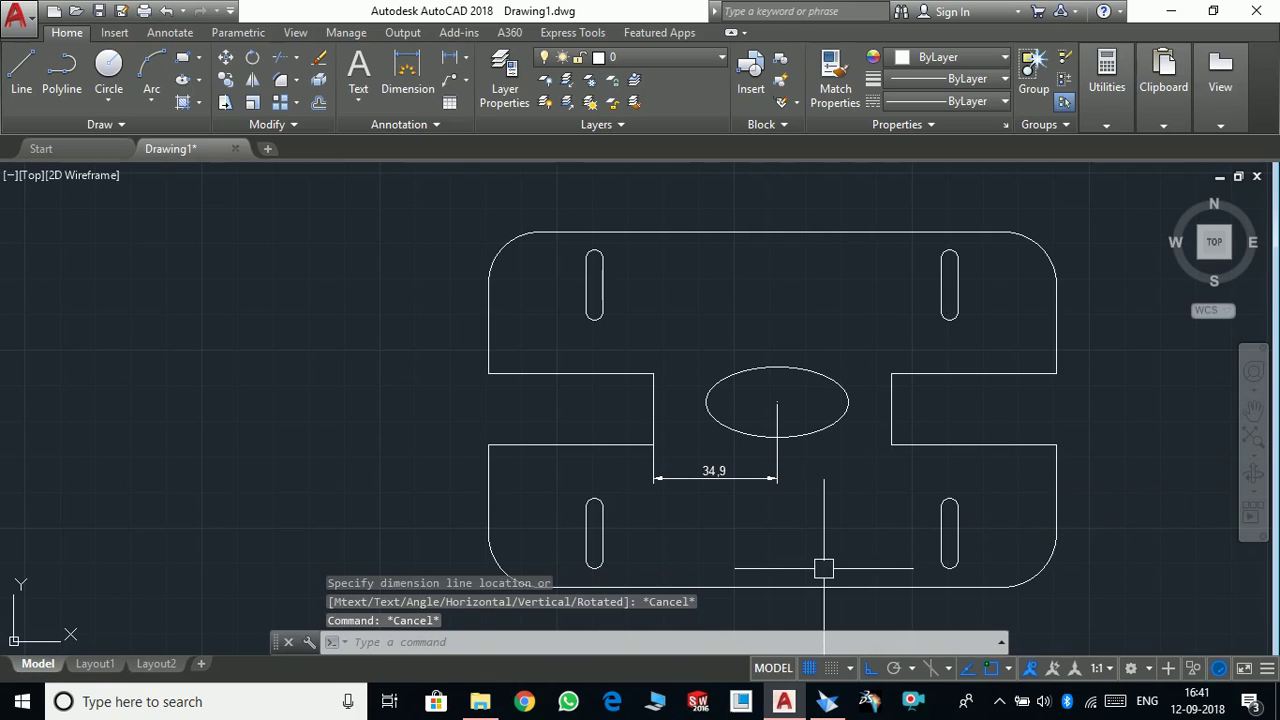
text(l)
key(Return)
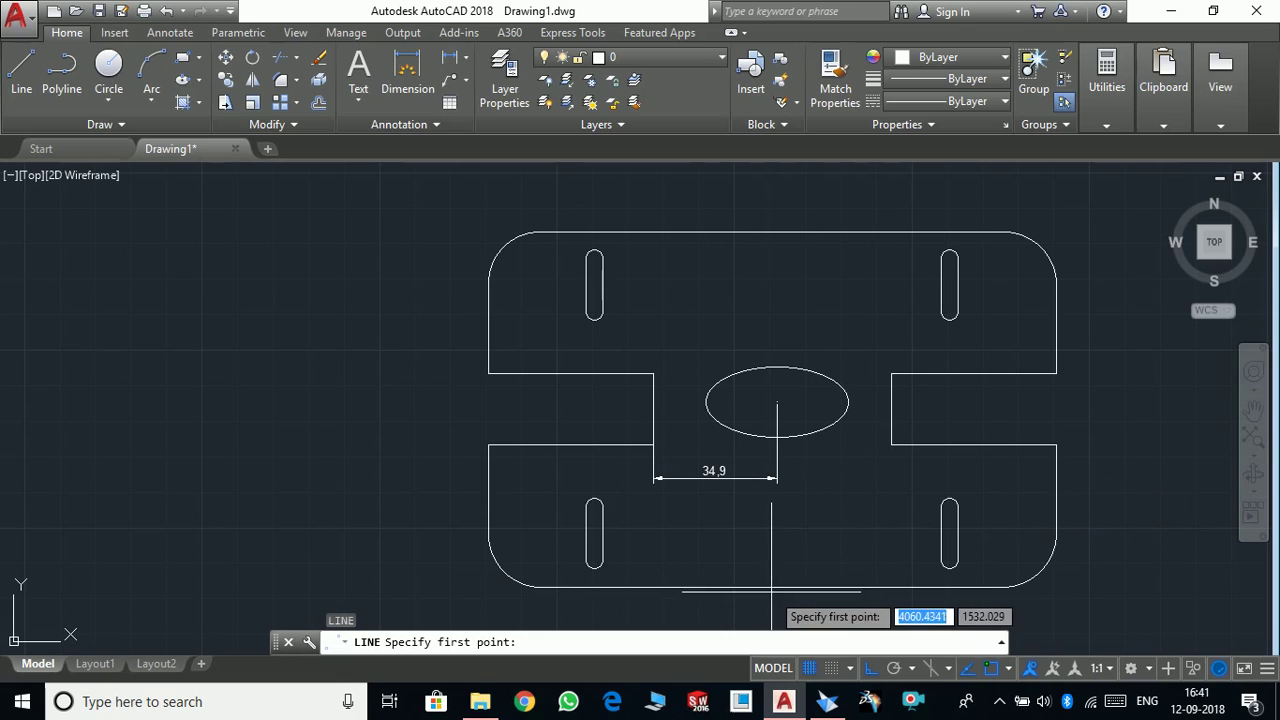
Abandon the line started on the plate's bottom edge and zoom in on the ellipse
click(772, 588)
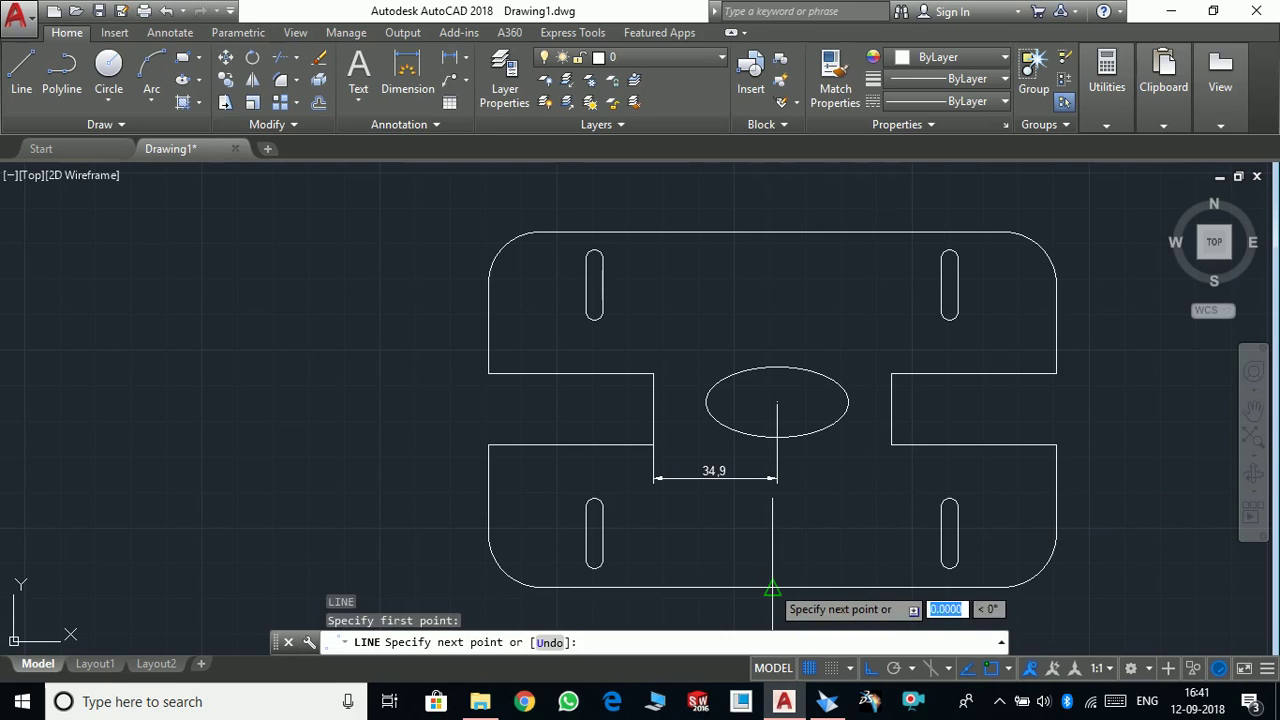
scroll(790, 324, down, 3)
scroll(790, 324, down, 1)
key(Escape)
scroll(777, 360, up, 1)
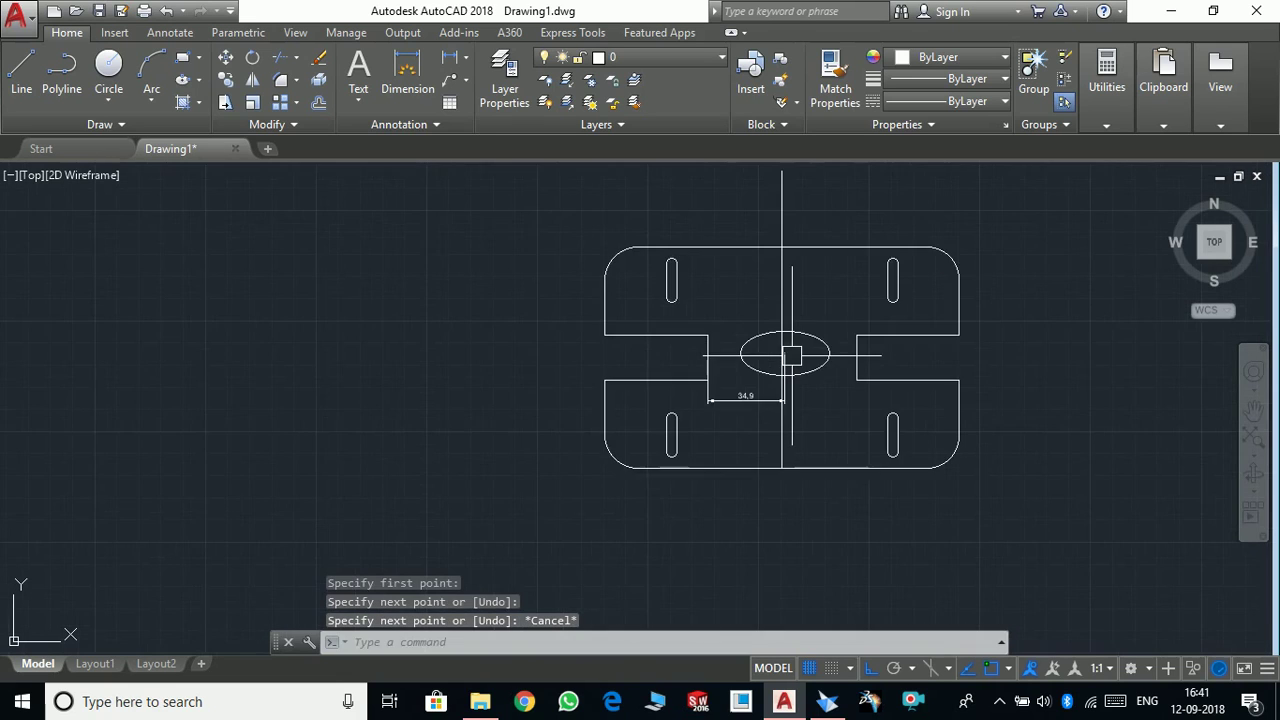
scroll(883, 409, up, 2)
scroll(866, 403, up, 2)
scroll(806, 363, down, 3)
scroll(806, 363, up, 4)
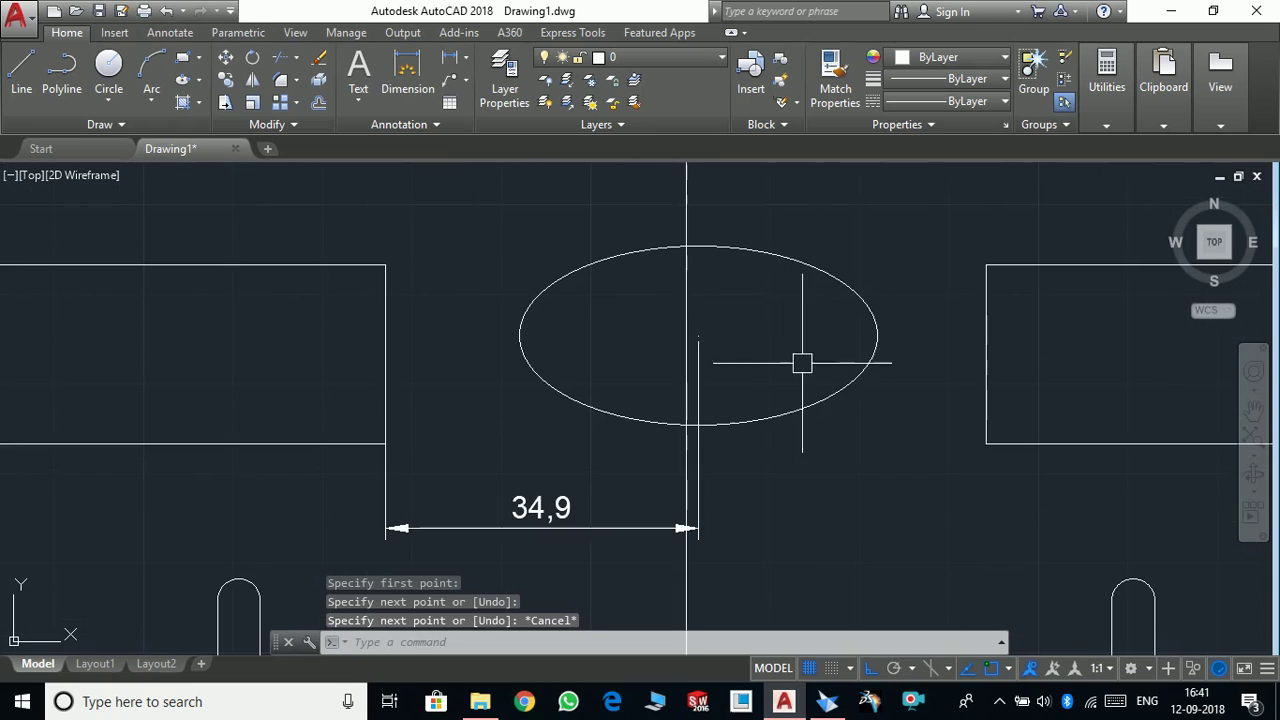
Crossing-select the ellipse, its guide lines and the 34.9 dimension
click(760, 495)
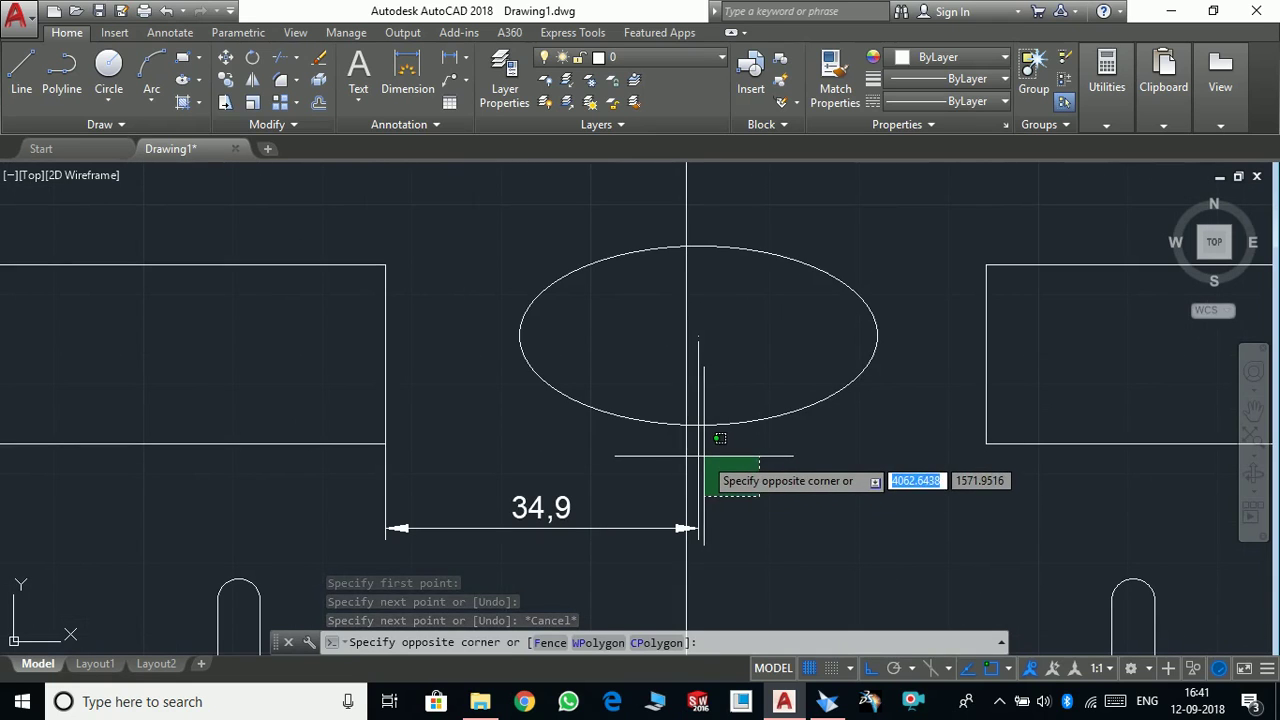
click(700, 452)
key(Escape)
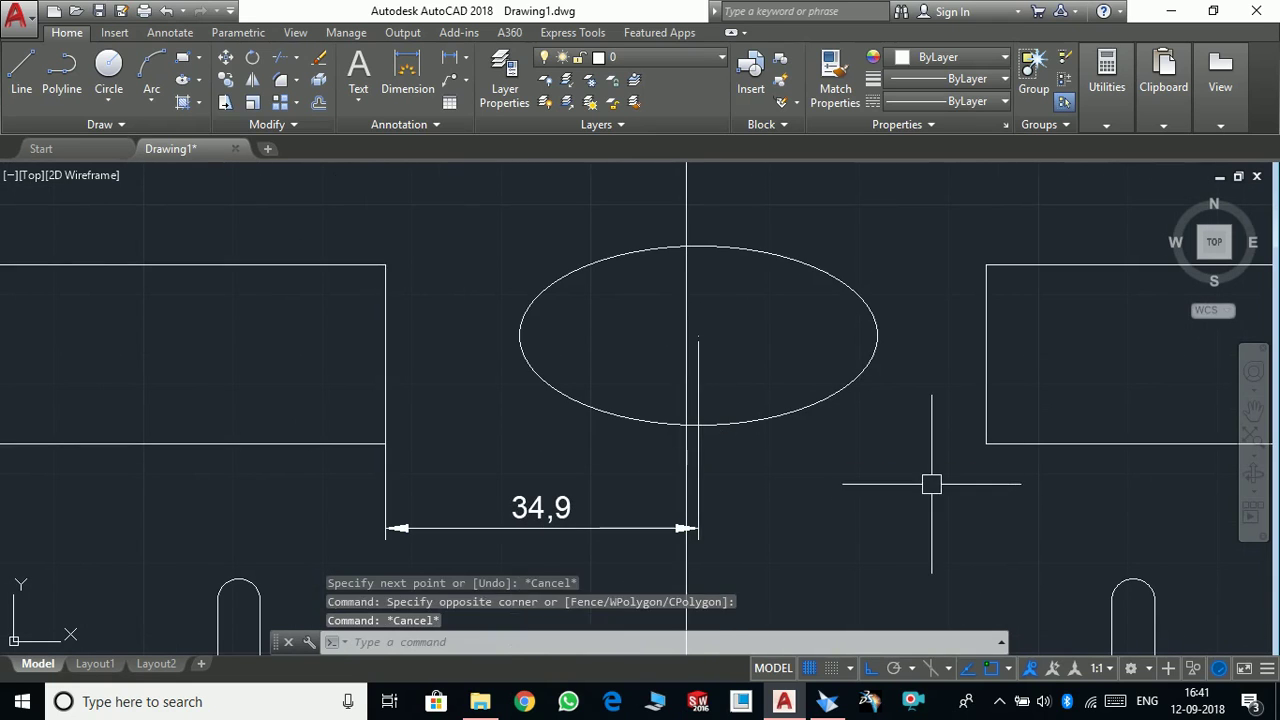
scroll(960, 520, down, 2)
scroll(887, 431, up, 2)
click(965, 515)
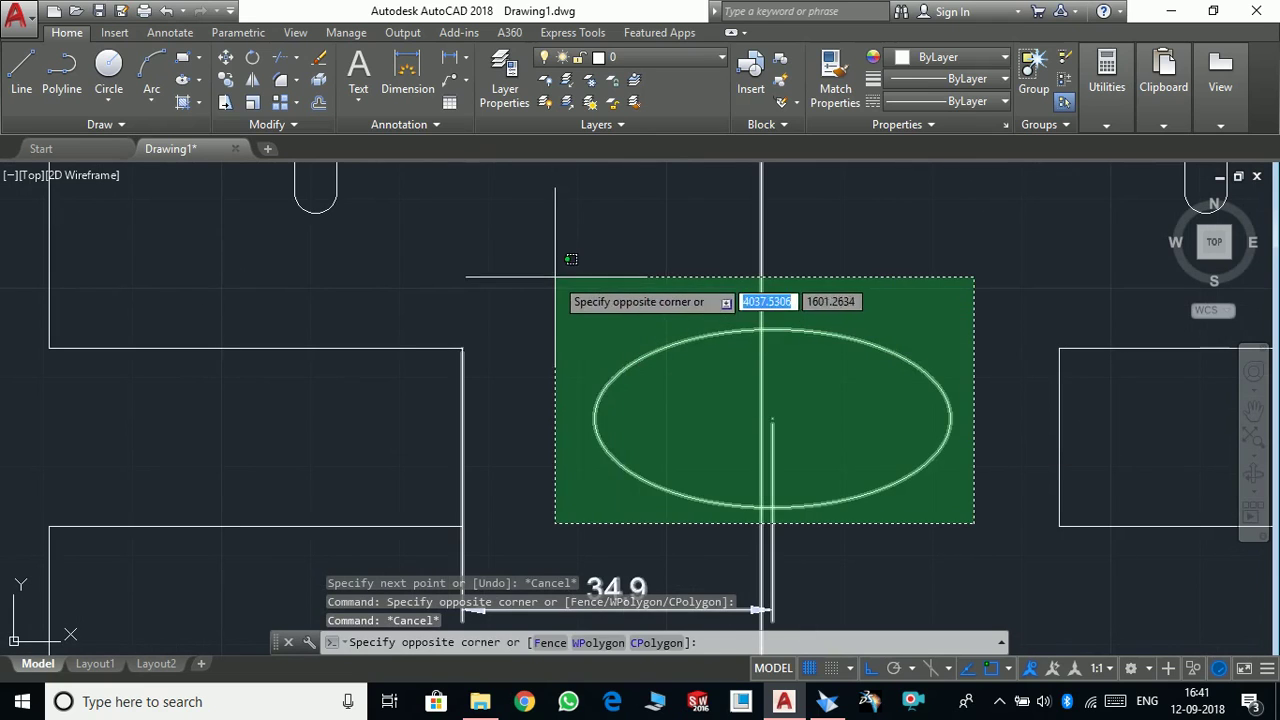
click(445, 262)
key(Escape)
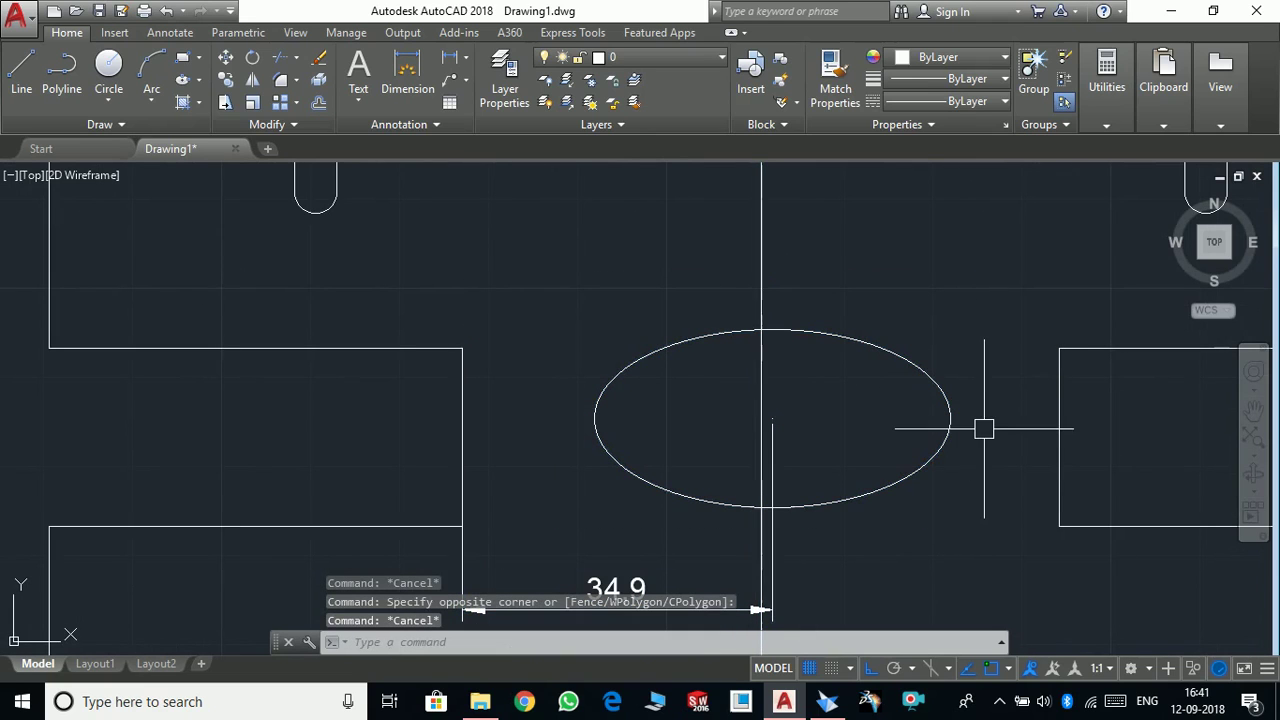
click(1000, 550)
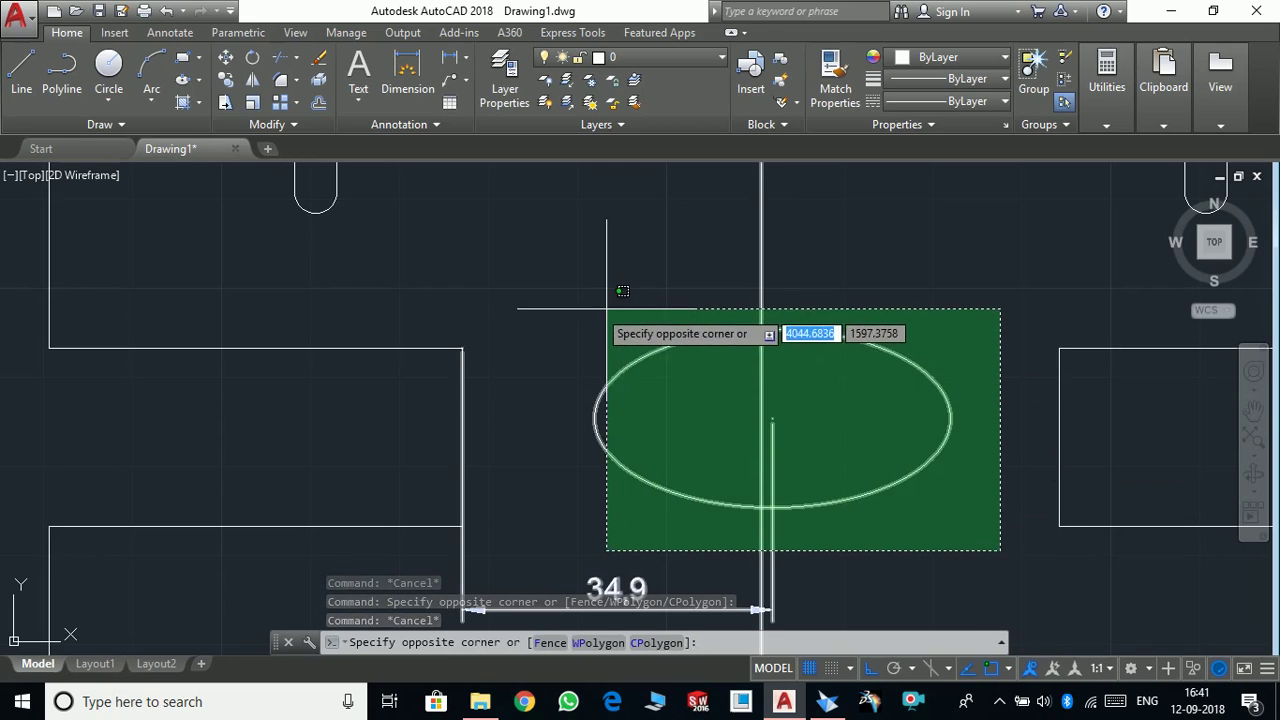
click(549, 297)
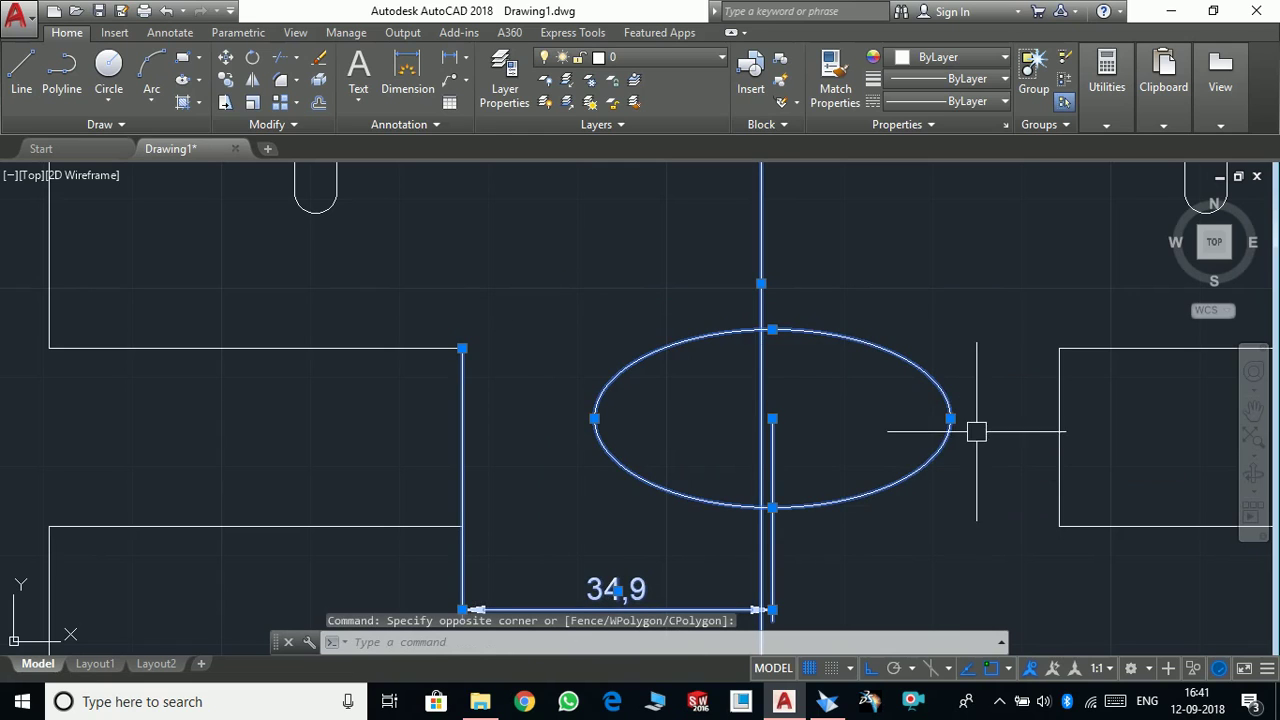
text(S)
Stretch the selected ellipse group about 1.06 left so the dimension reads 33,55
key(Return)
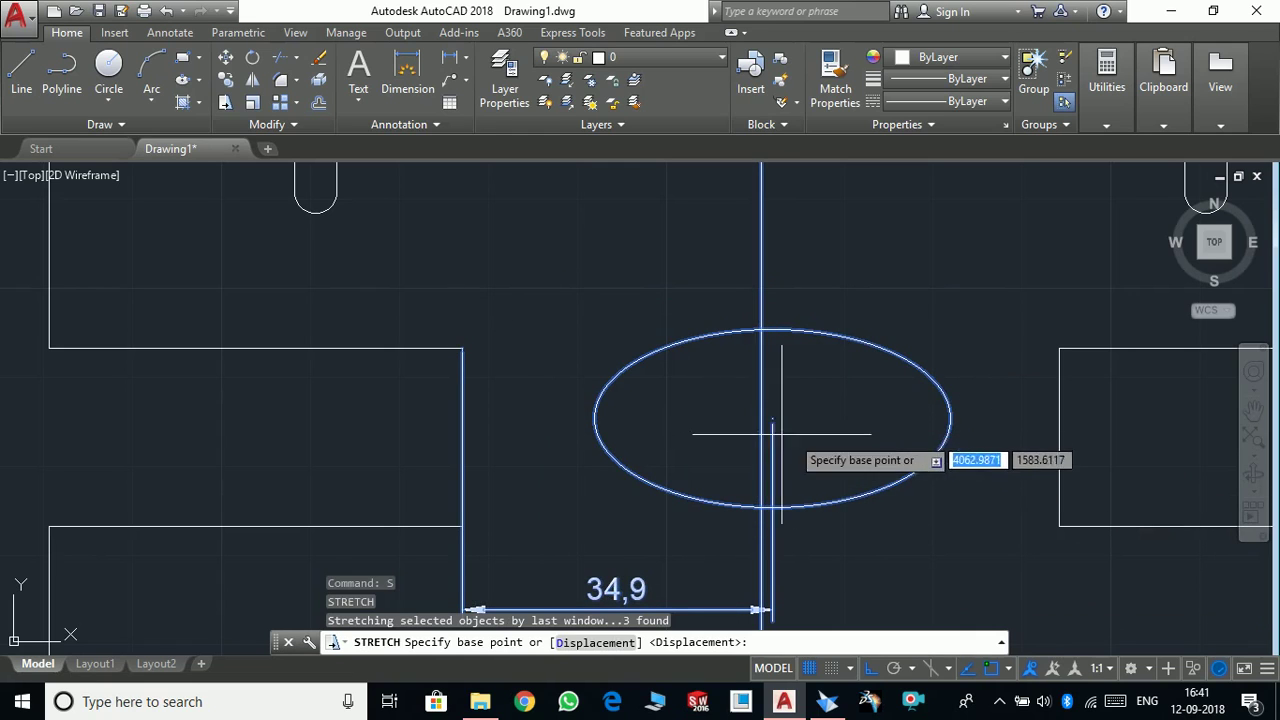
scroll(810, 390, down, 3)
scroll(855, 380, down, 1)
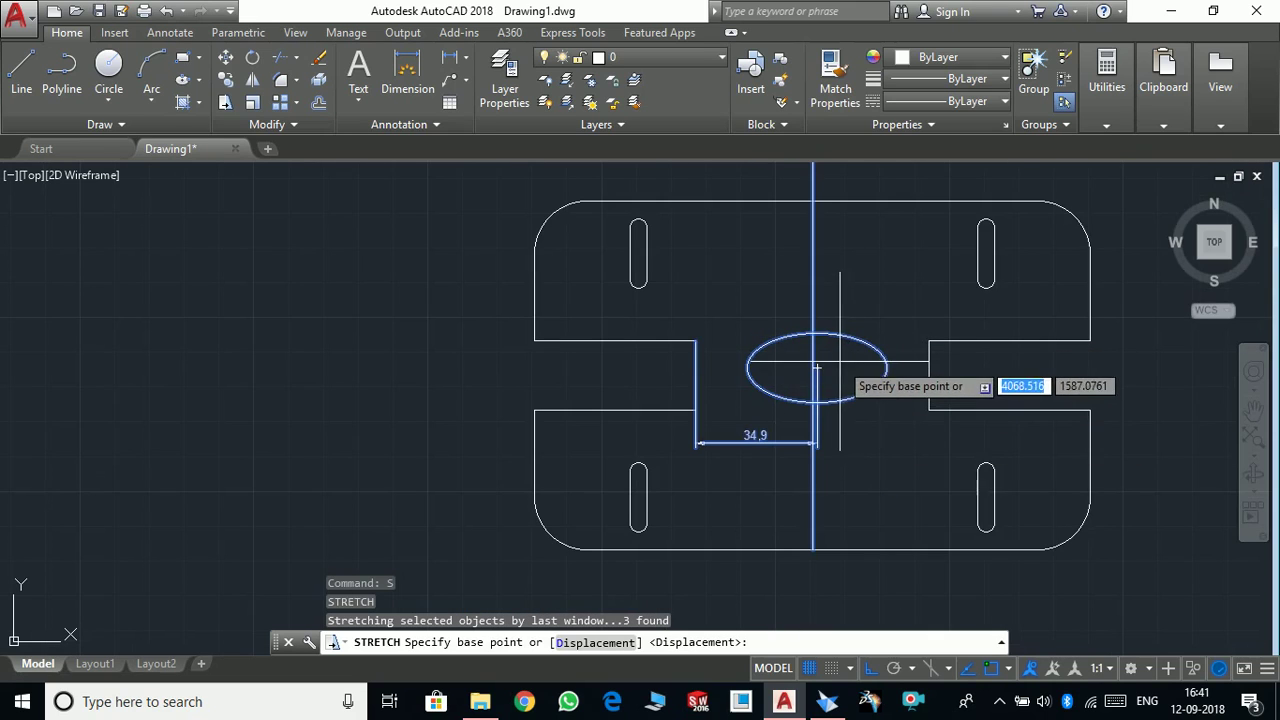
scroll(840, 362, up, 4)
scroll(794, 404, up, 5)
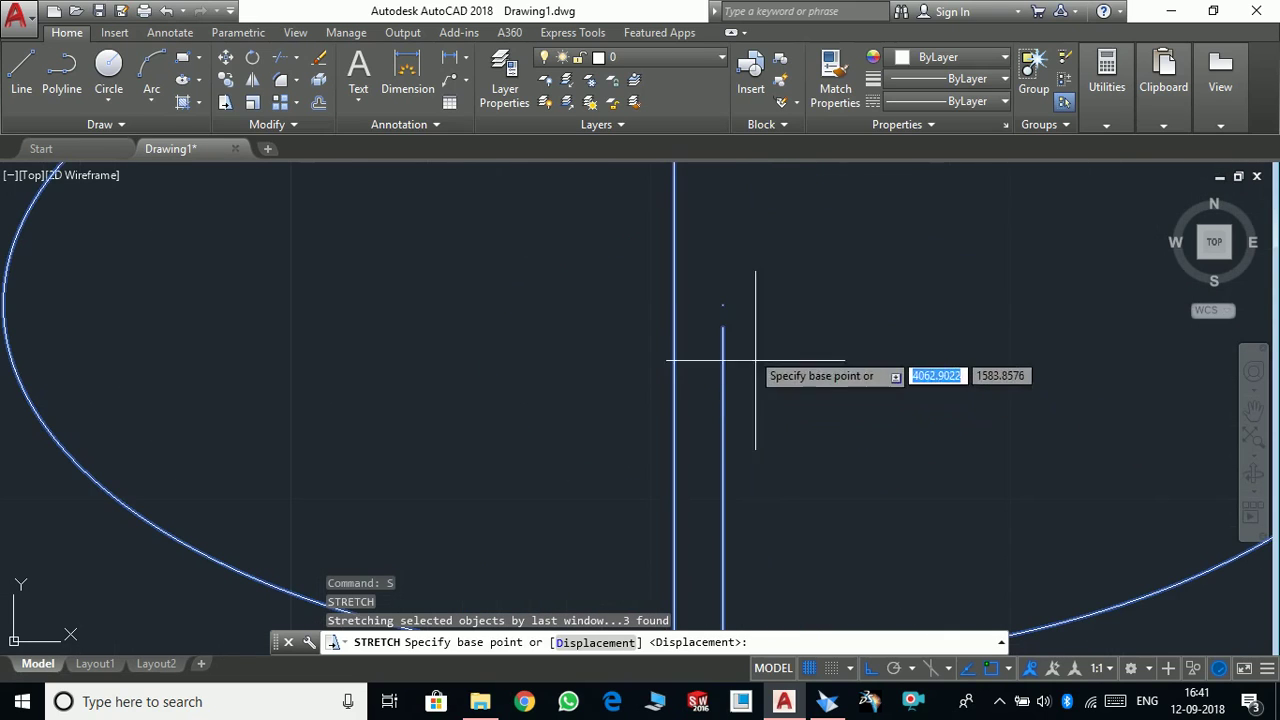
click(722, 305)
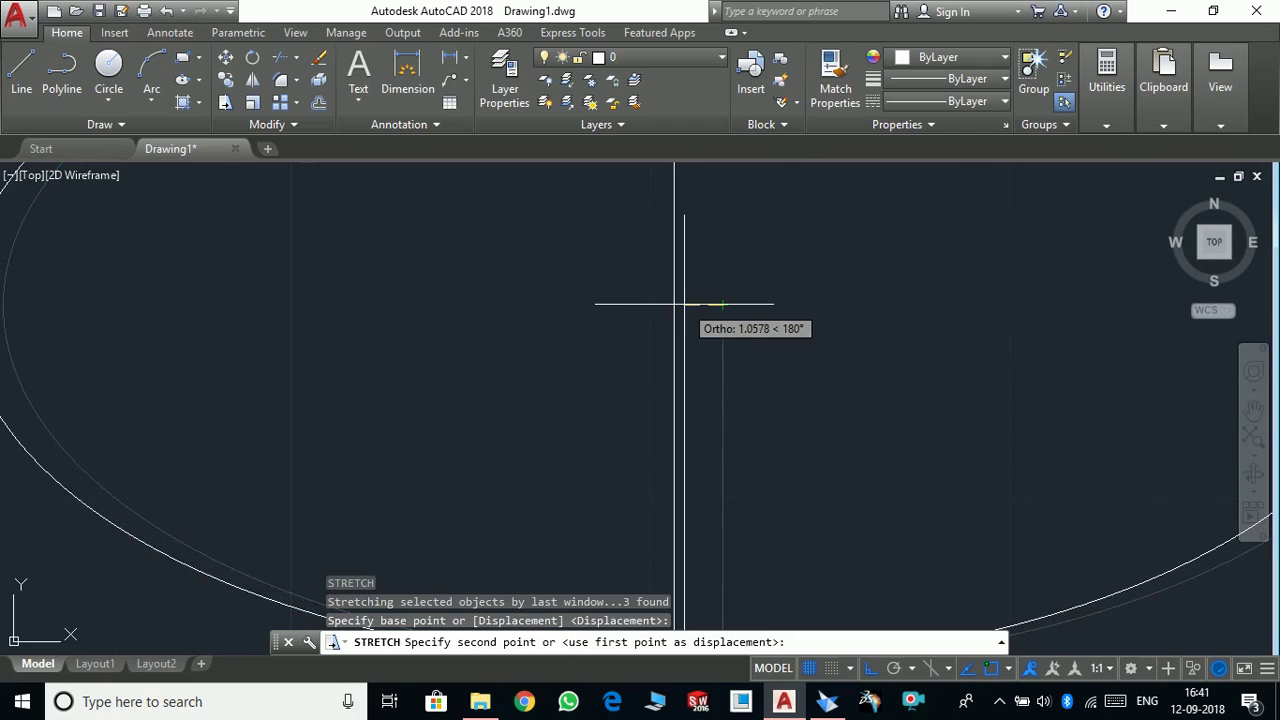
scroll(988, 420, down, 4)
scroll(942, 381, down, 3)
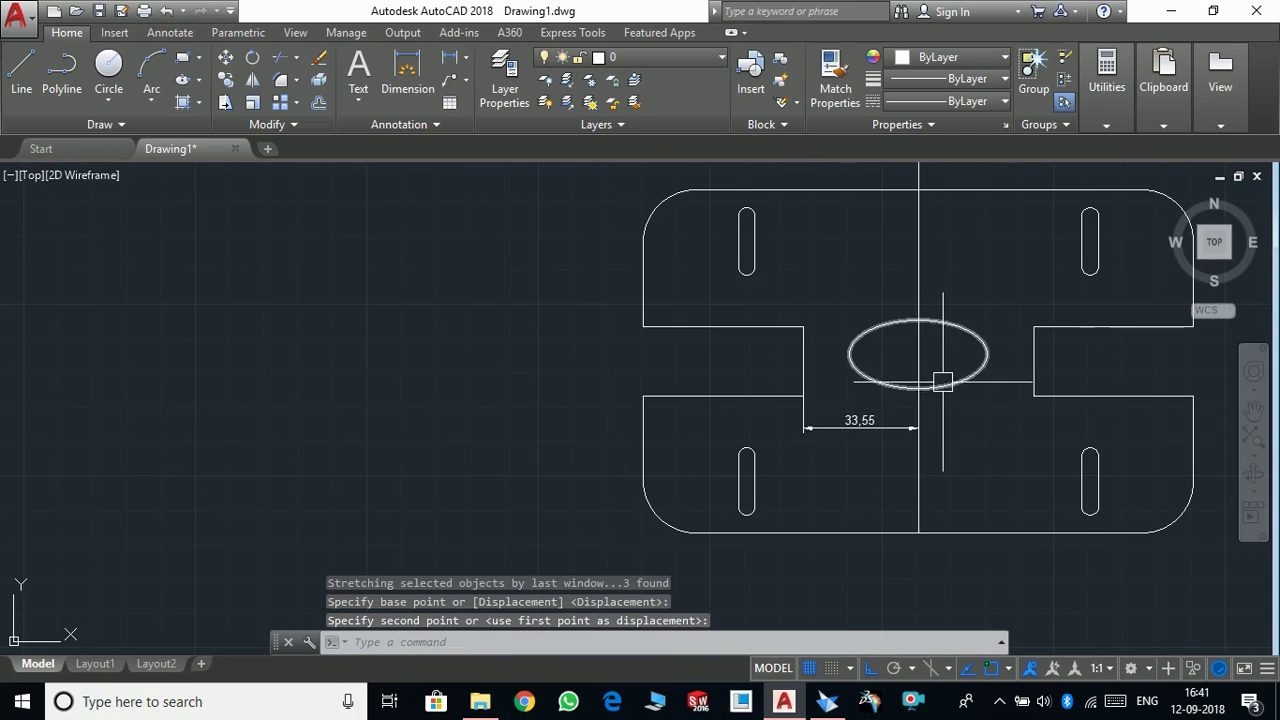
scroll(910, 420, down, 2)
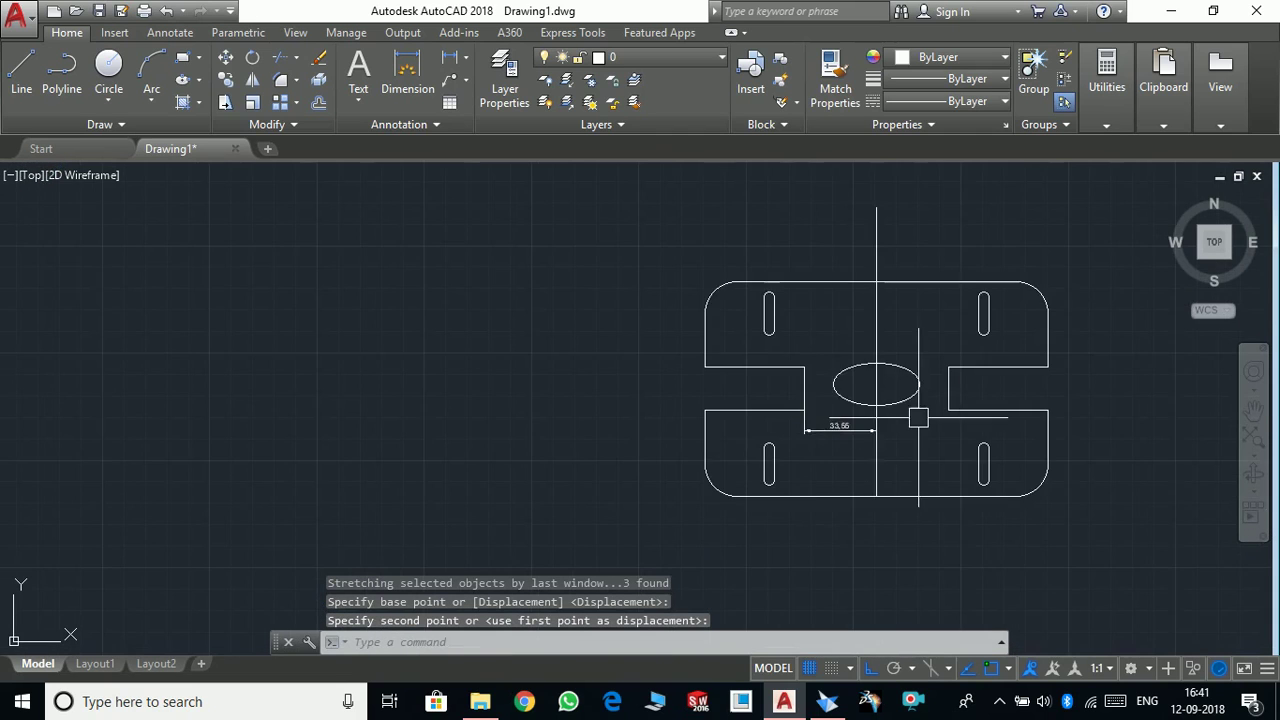
scroll(916, 444, up, 5)
scroll(787, 401, down, 5)
scroll(816, 346, up, 5)
Erase the vertical centre line above the ellipse centre, keeping the short leg to the 33,55 dimension
click(826, 343)
click(834, 329)
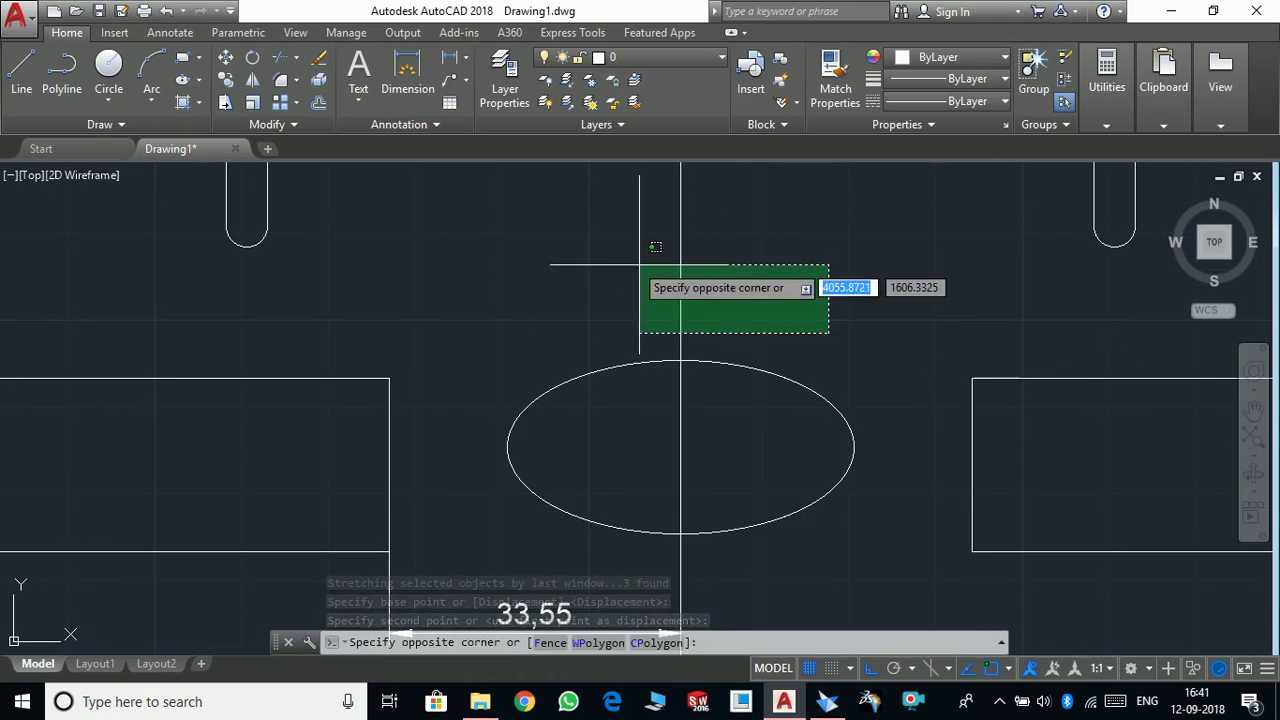
click(640, 270)
key(Delete)
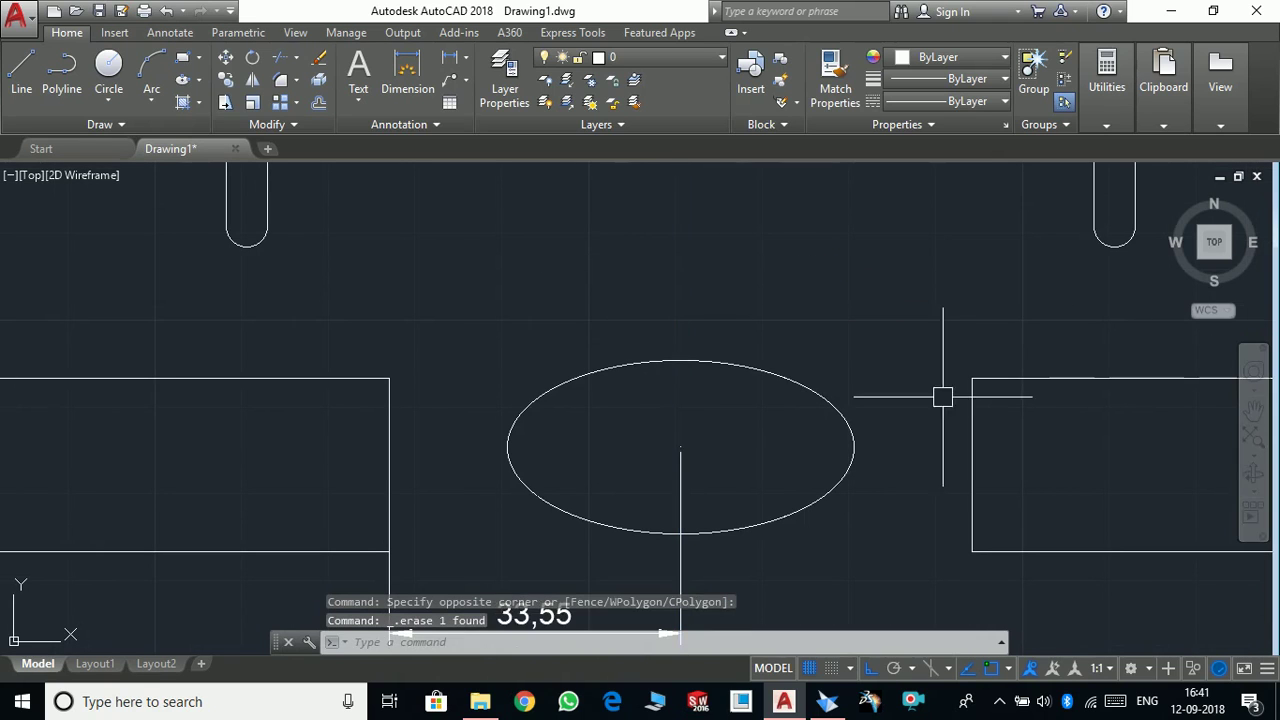
scroll(932, 394, down, 5)
scroll(905, 458, up, 5)
scroll(835, 440, down, 4)
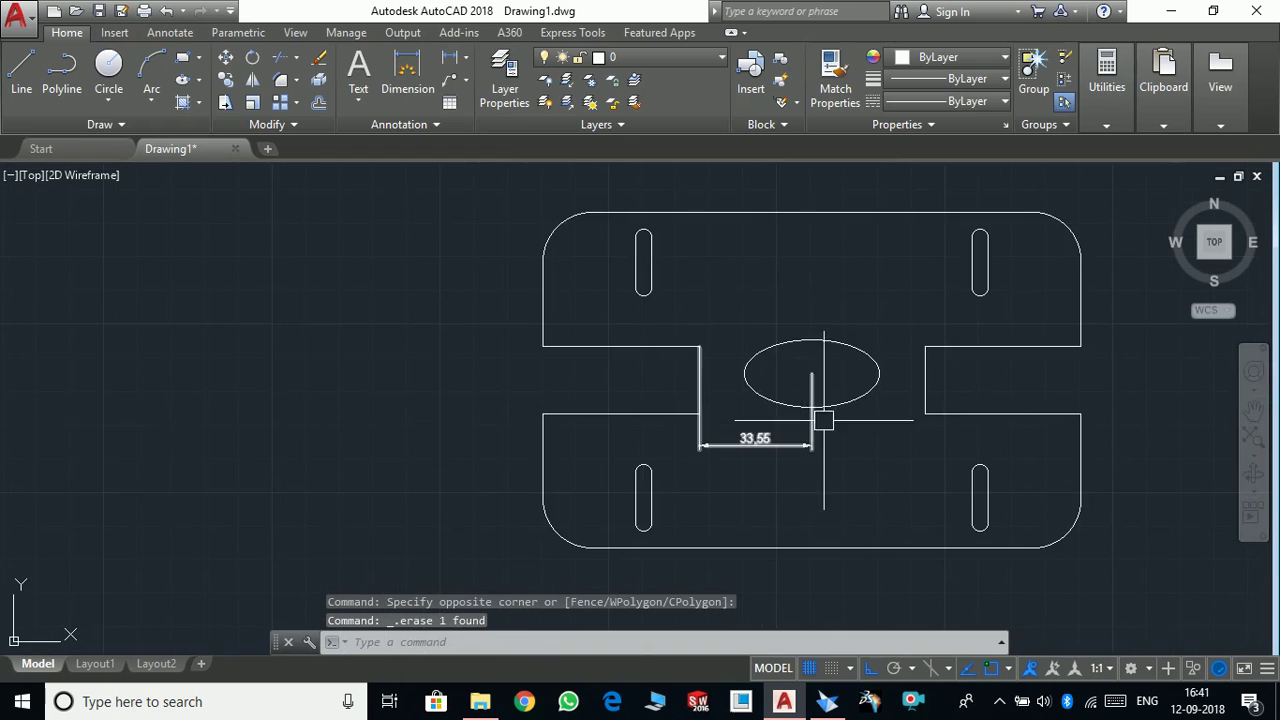
scroll(840, 416, down, 2)
scroll(857, 420, up, 2)
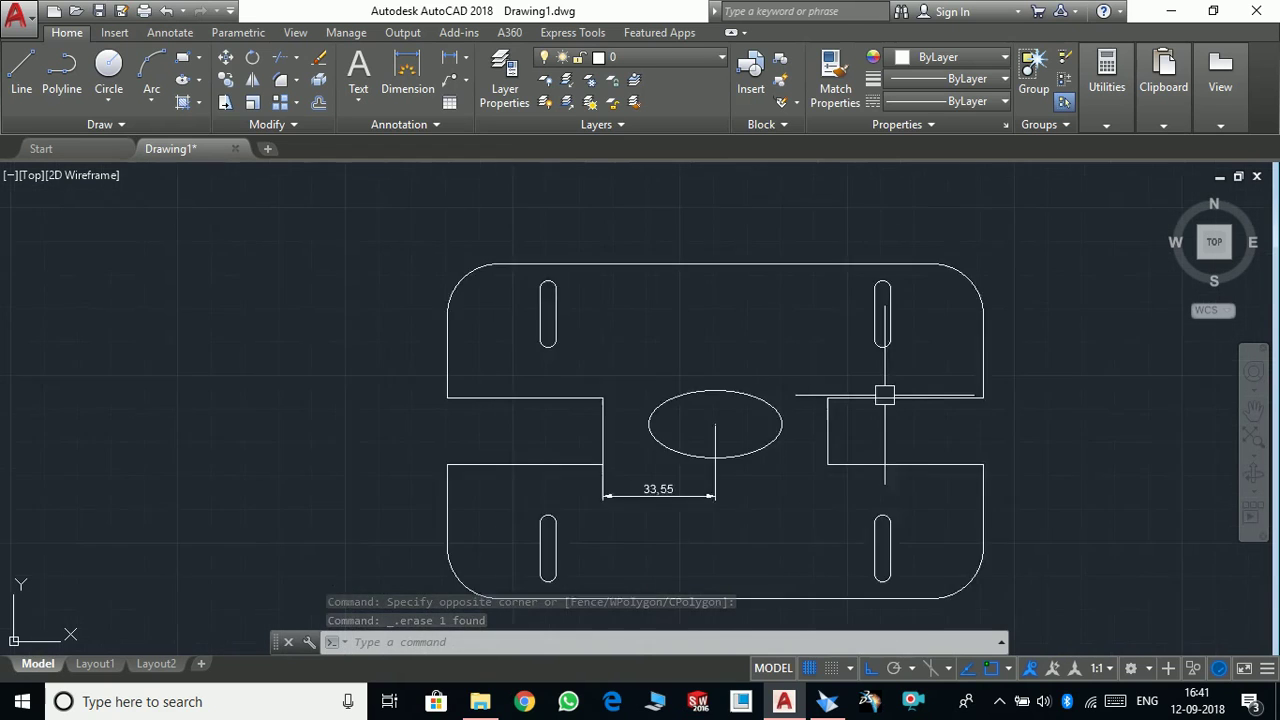
scroll(900, 398, down, 2)
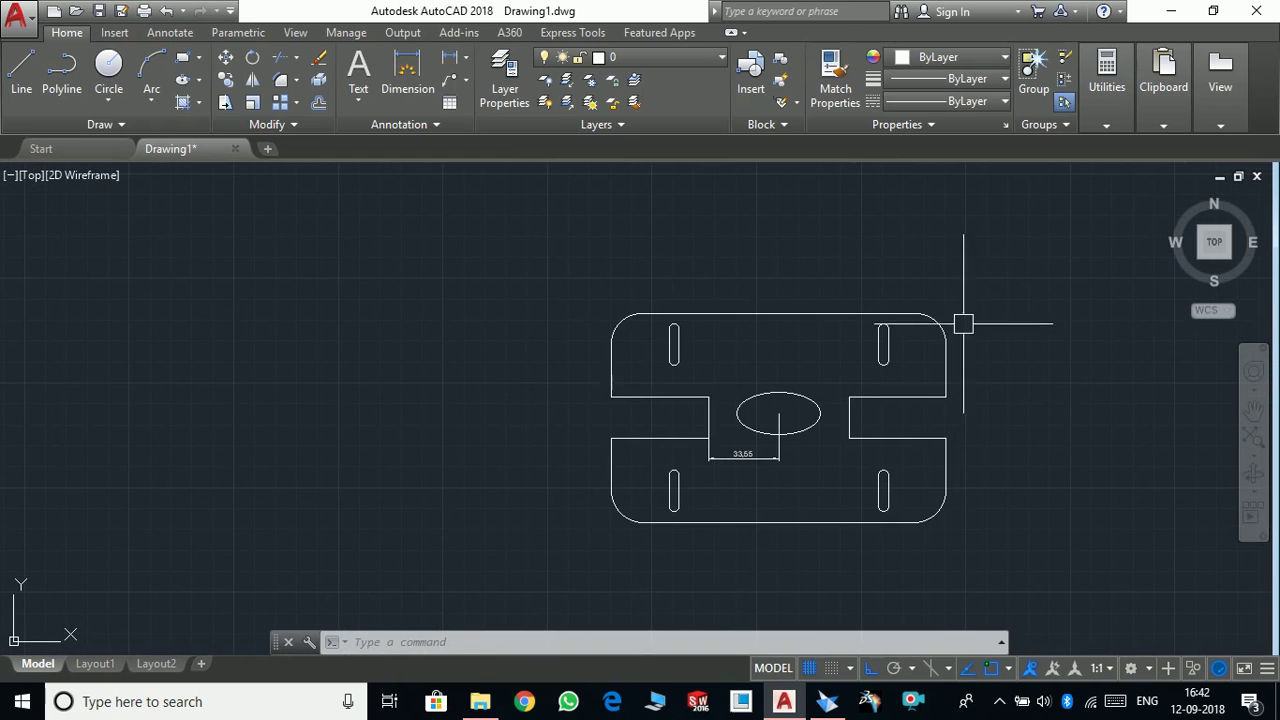
scroll(949, 314, up, 2)
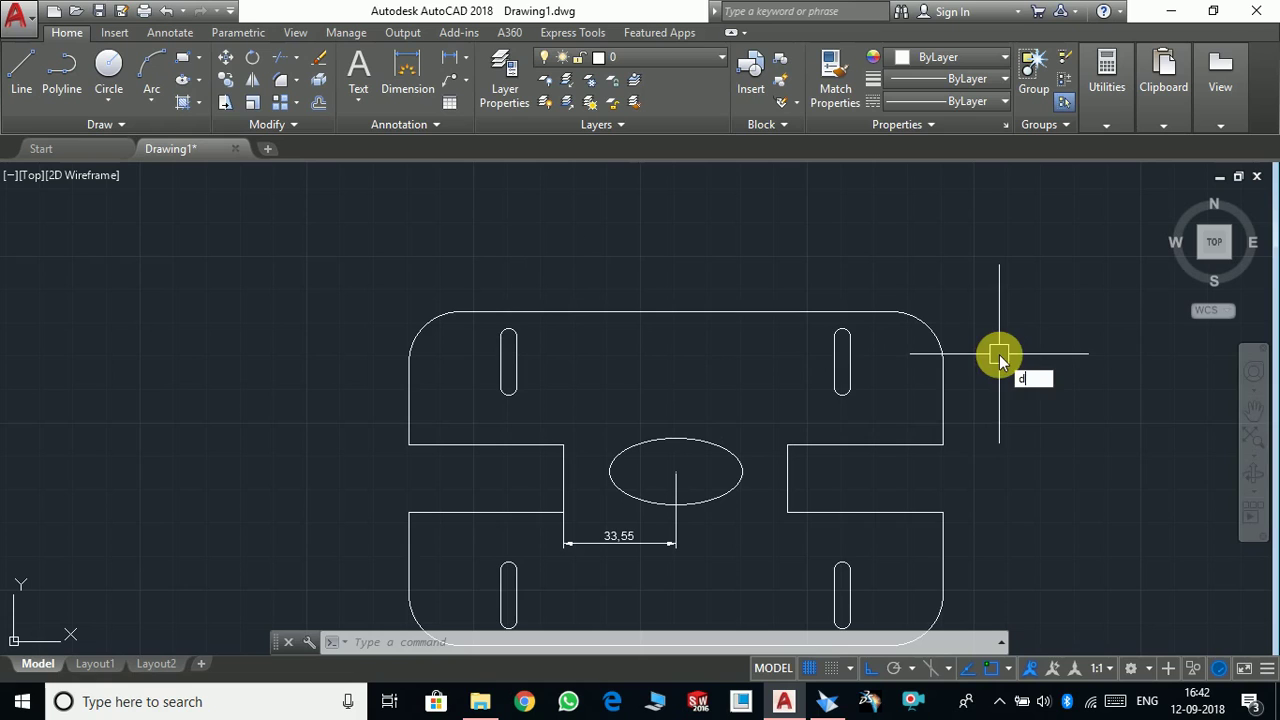
Try a linear dimension across the top edge and cancel the misplaced 131,8 result
key(Return)
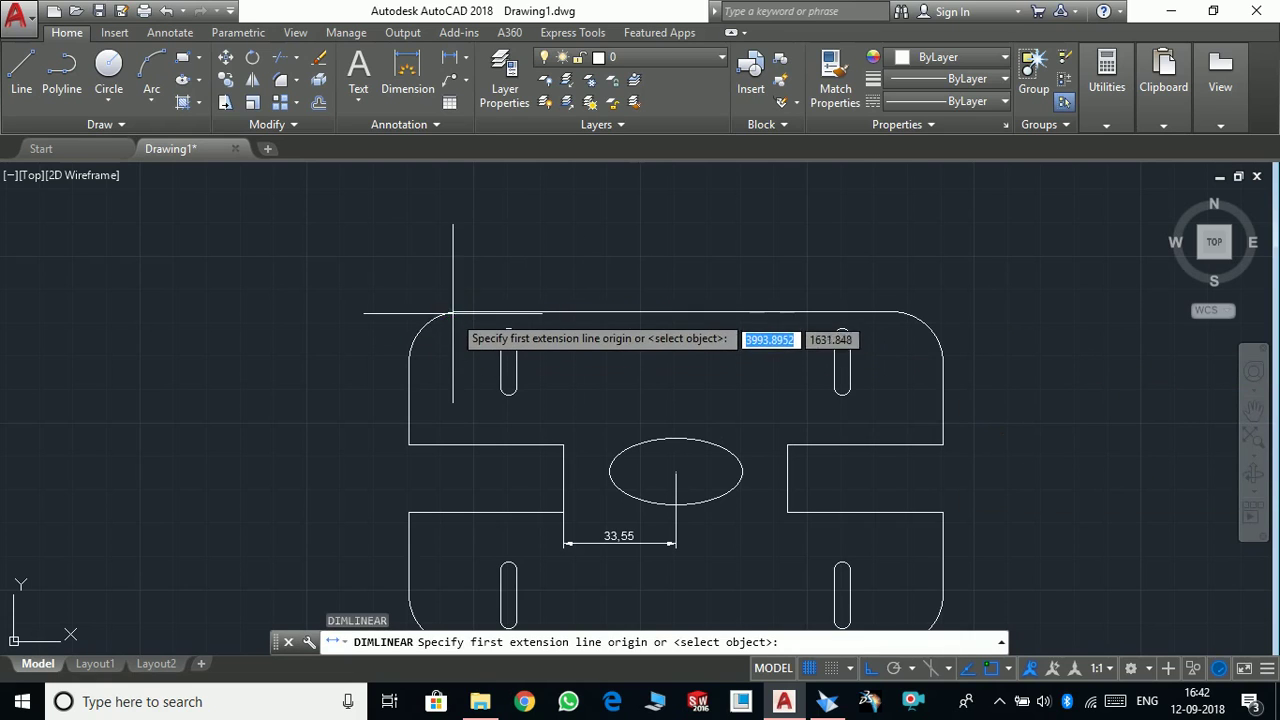
click(453, 313)
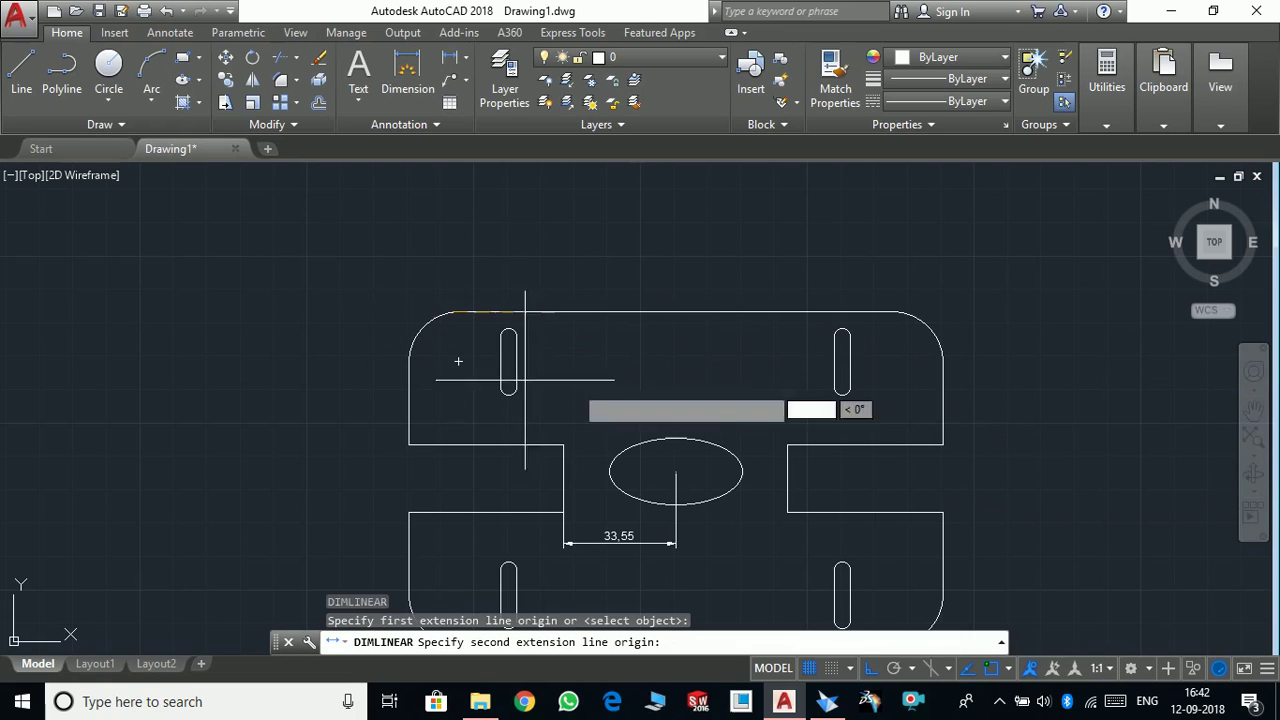
click(893, 313)
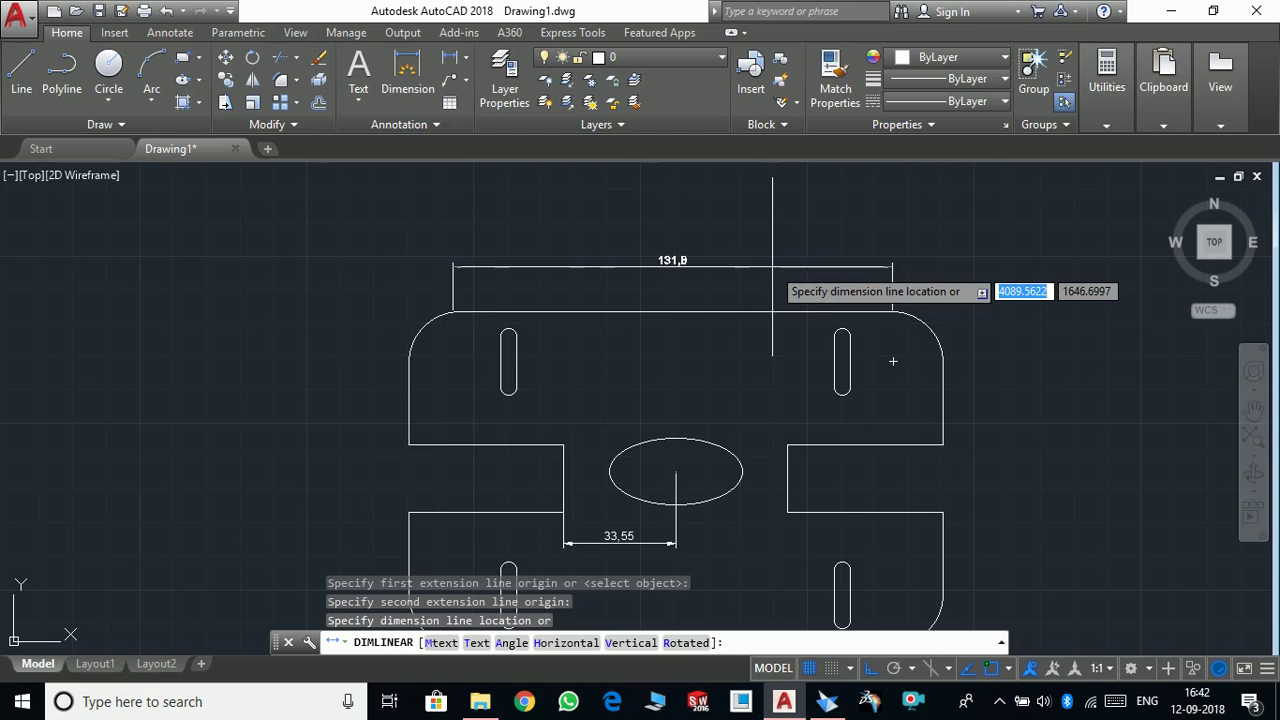
key(Escape)
text(DLI)
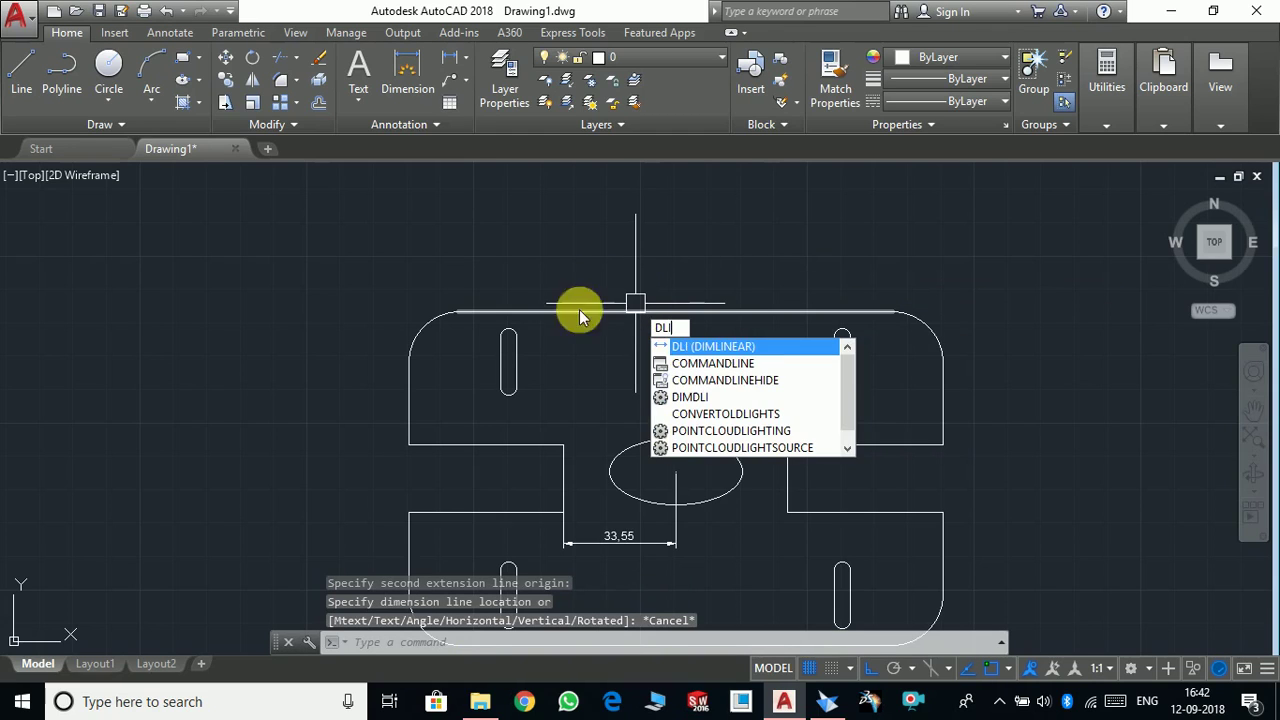
key(Escape)
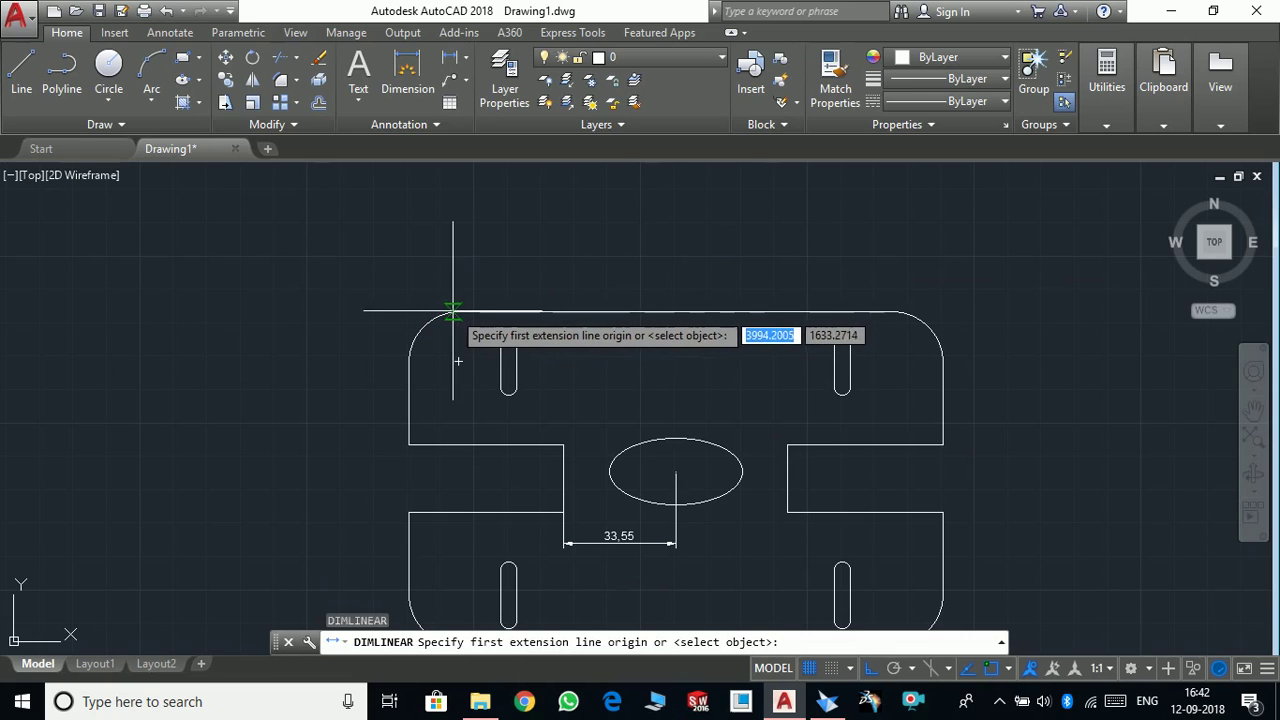
Dimension the straight top edge between the corner arcs as 130, placed above the plate
click(893, 313)
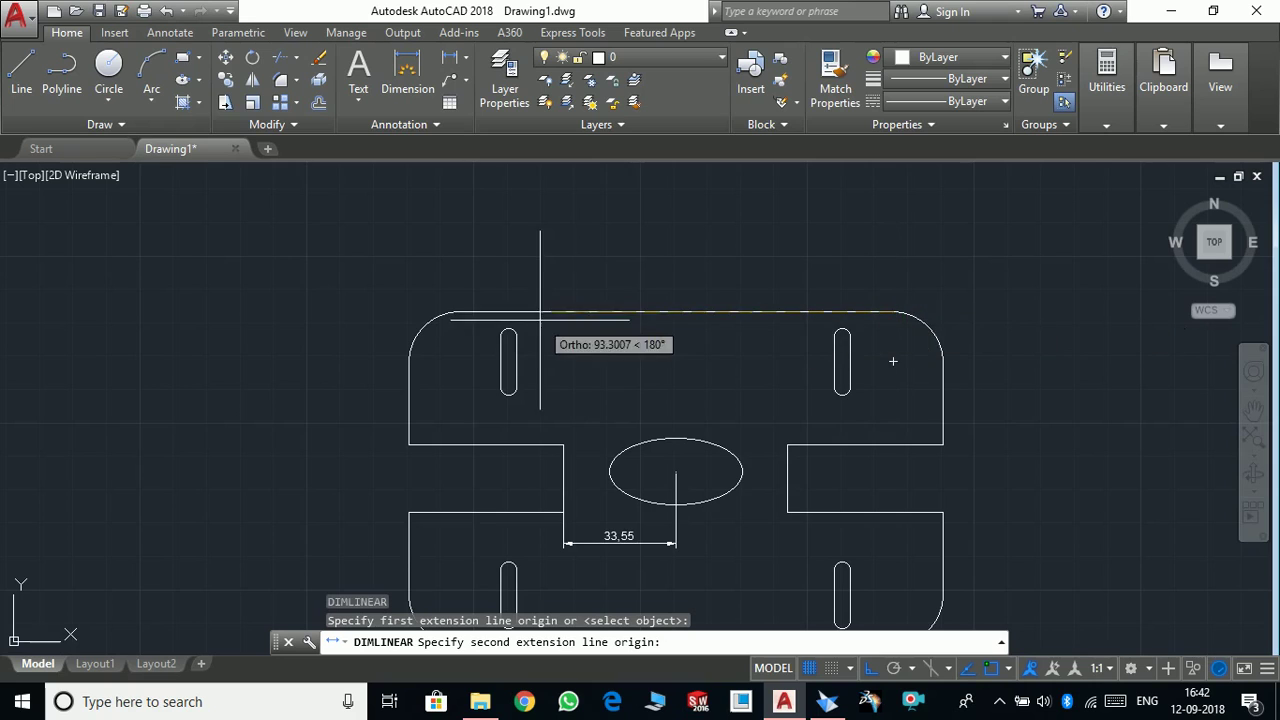
scroll(457, 318, down, 3)
scroll(457, 318, up, 5)
scroll(457, 318, up, 2)
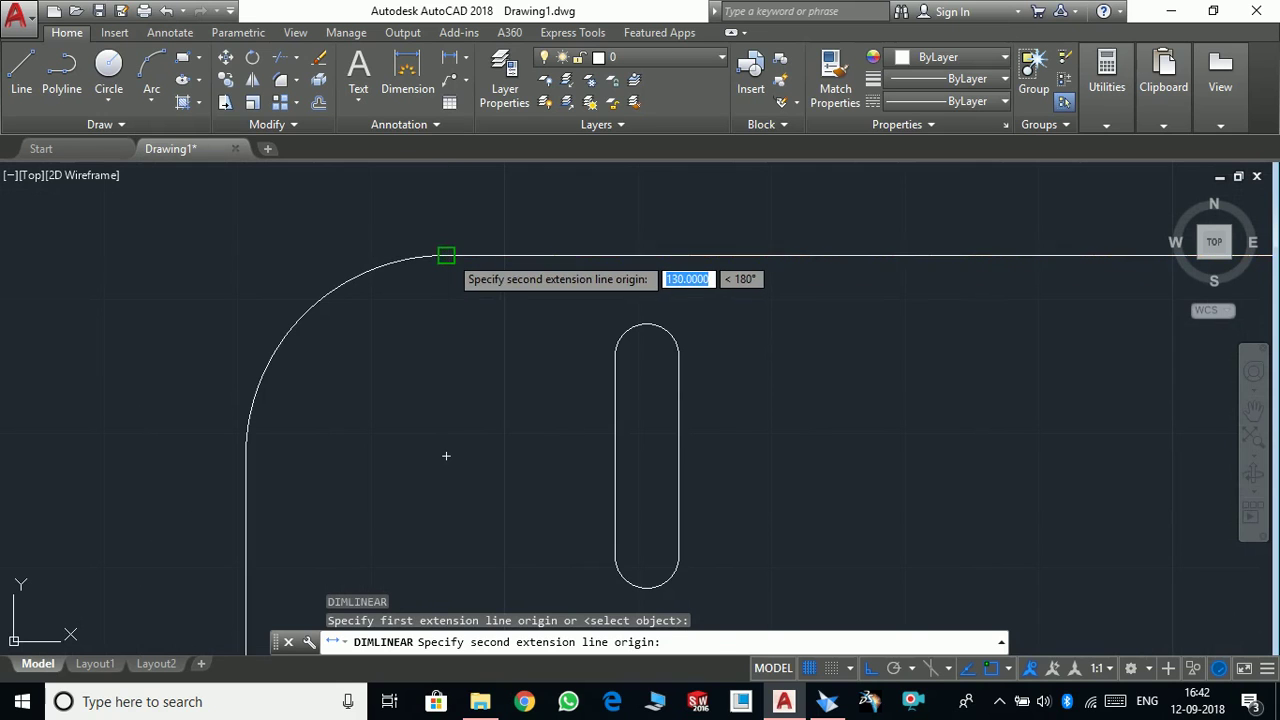
click(446, 256)
scroll(446, 256, down, 3)
scroll(580, 290, down, 2)
click(580, 250)
scroll(755, 300, down, 2)
key(Escape)
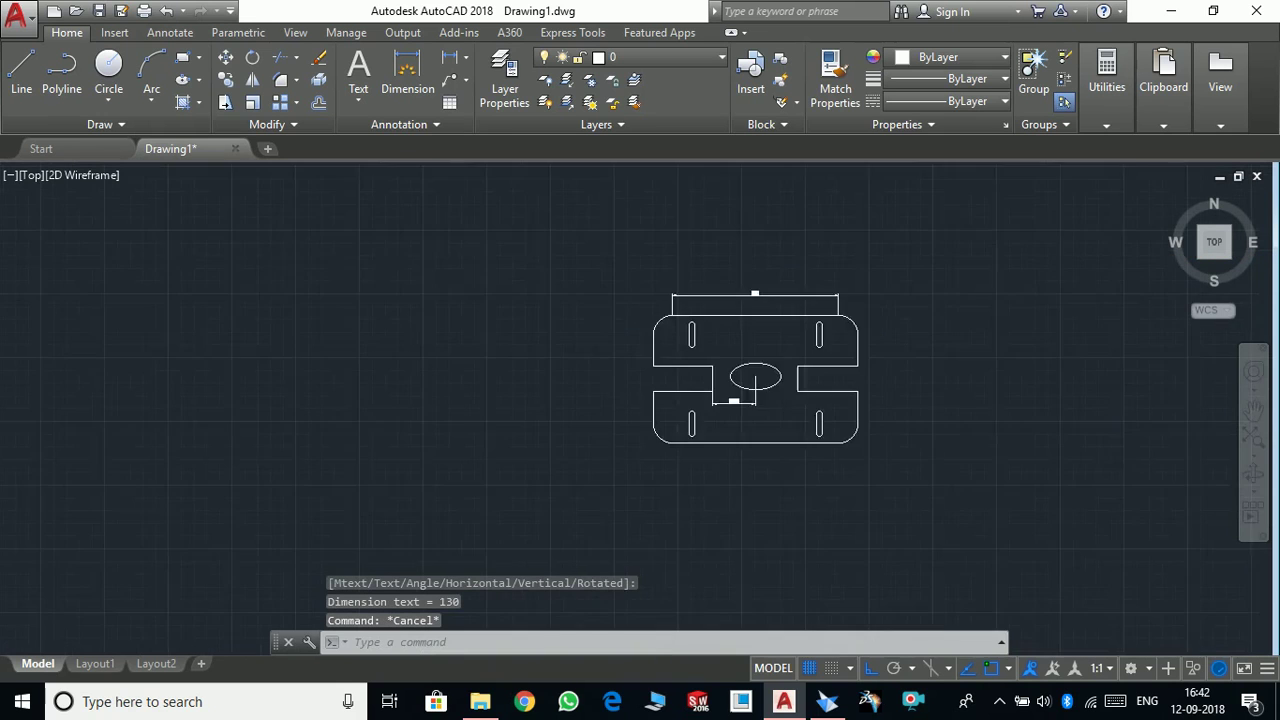
scroll(666, 317, up, 3)
scroll(537, 237, up, 2)
scroll(549, 249, up, 2)
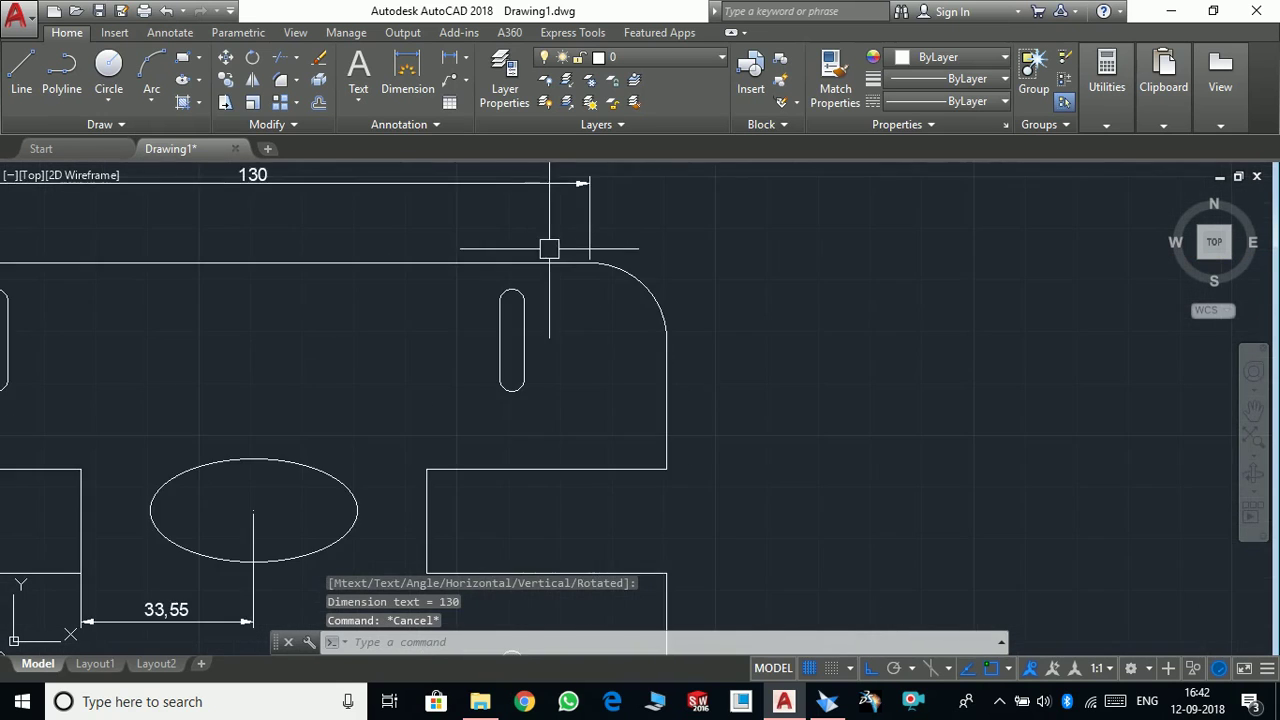
text(DRA)
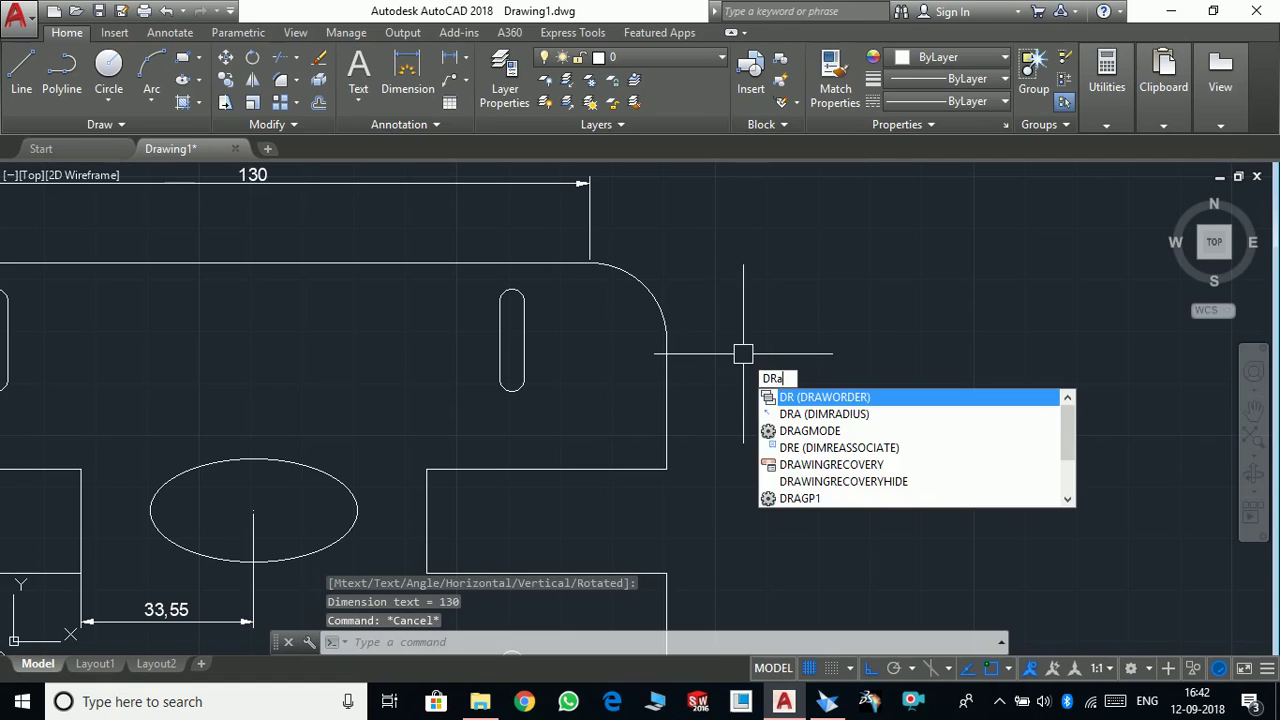
Add an R15 radius dimension to the top-right corner arc, placed outside the corner
key(Return)
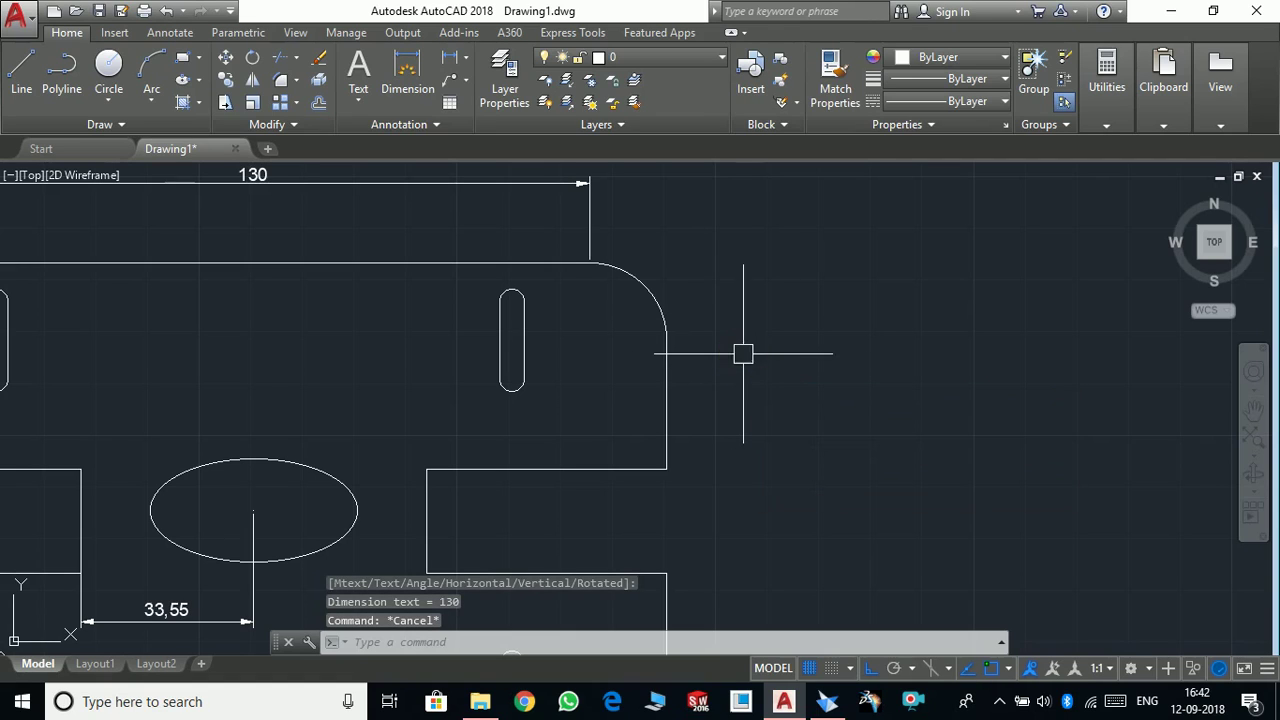
click(650, 288)
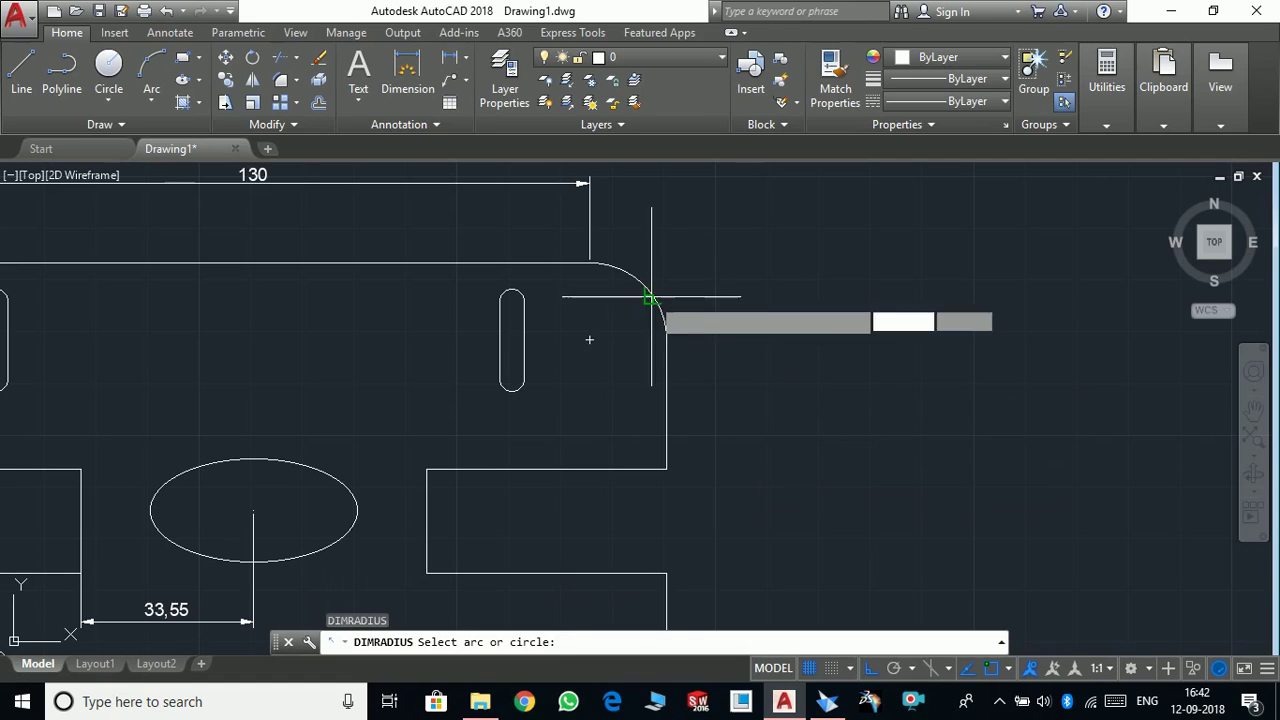
click(752, 252)
scroll(757, 270, down, 3)
scroll(800, 380, down, 2)
scroll(815, 394, up, 4)
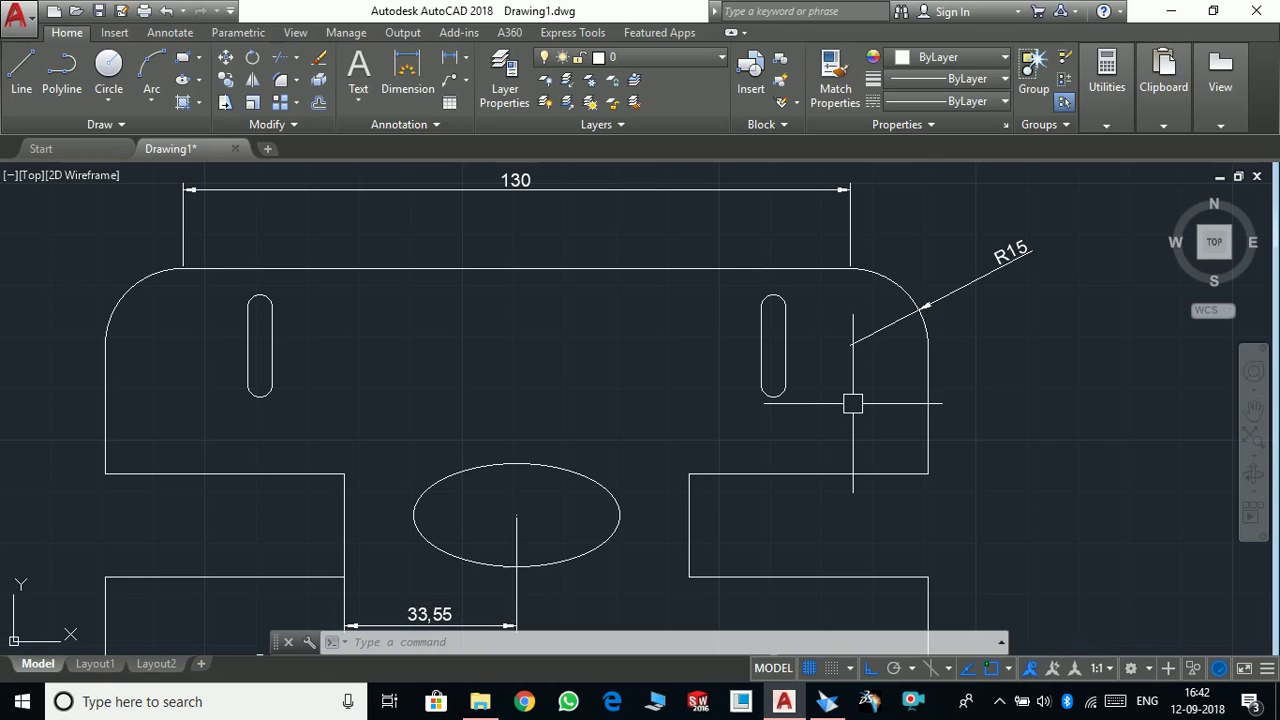
Add an R2.38 radius dimension to the upper-right slot's top arc, placed above it
text(dimradius)
key(Return)
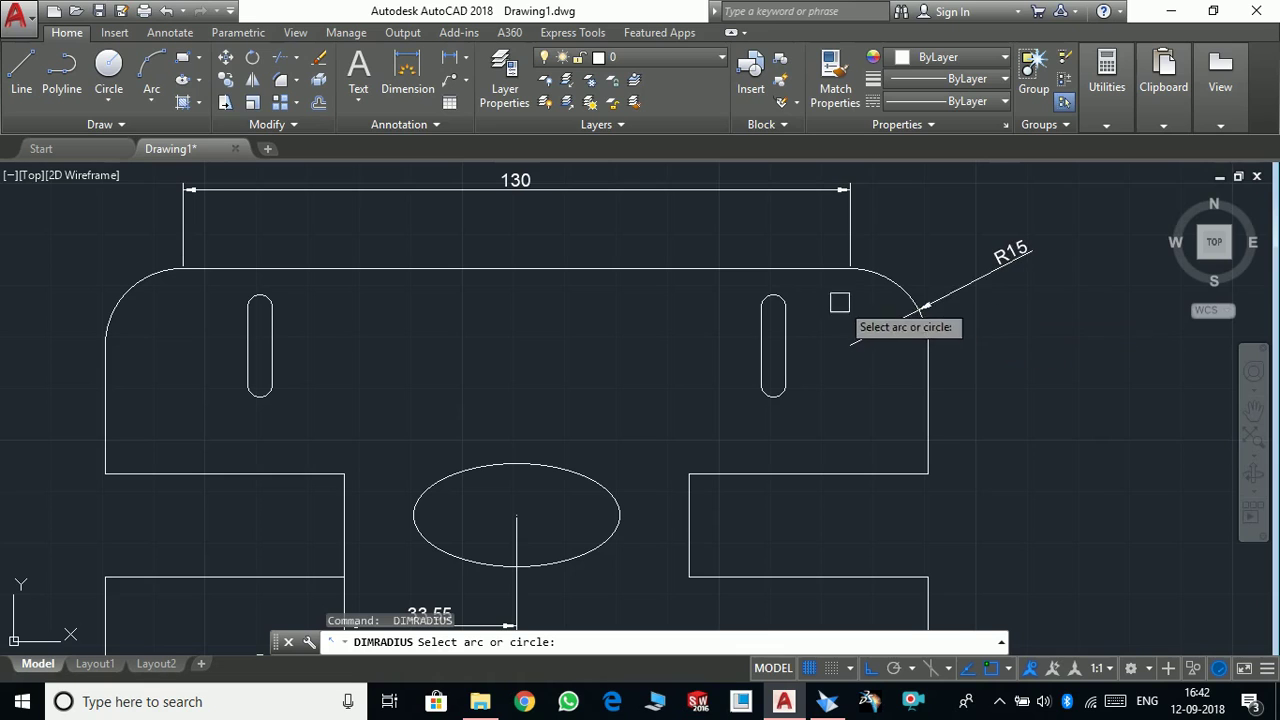
scroll(839, 302, up, 2)
scroll(774, 289, up, 3)
scroll(943, 414, down, 7)
scroll(728, 363, up, 1)
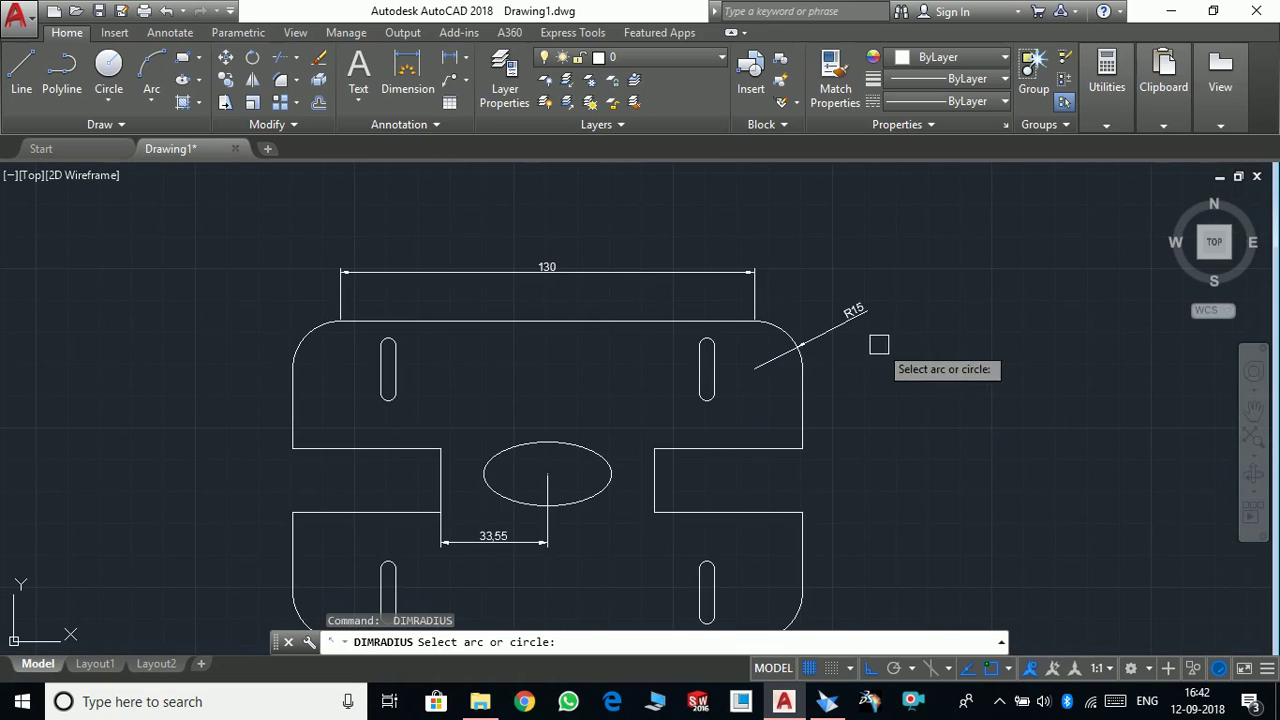
scroll(760, 352, up, 2)
scroll(700, 410, up, 4)
click(622, 362)
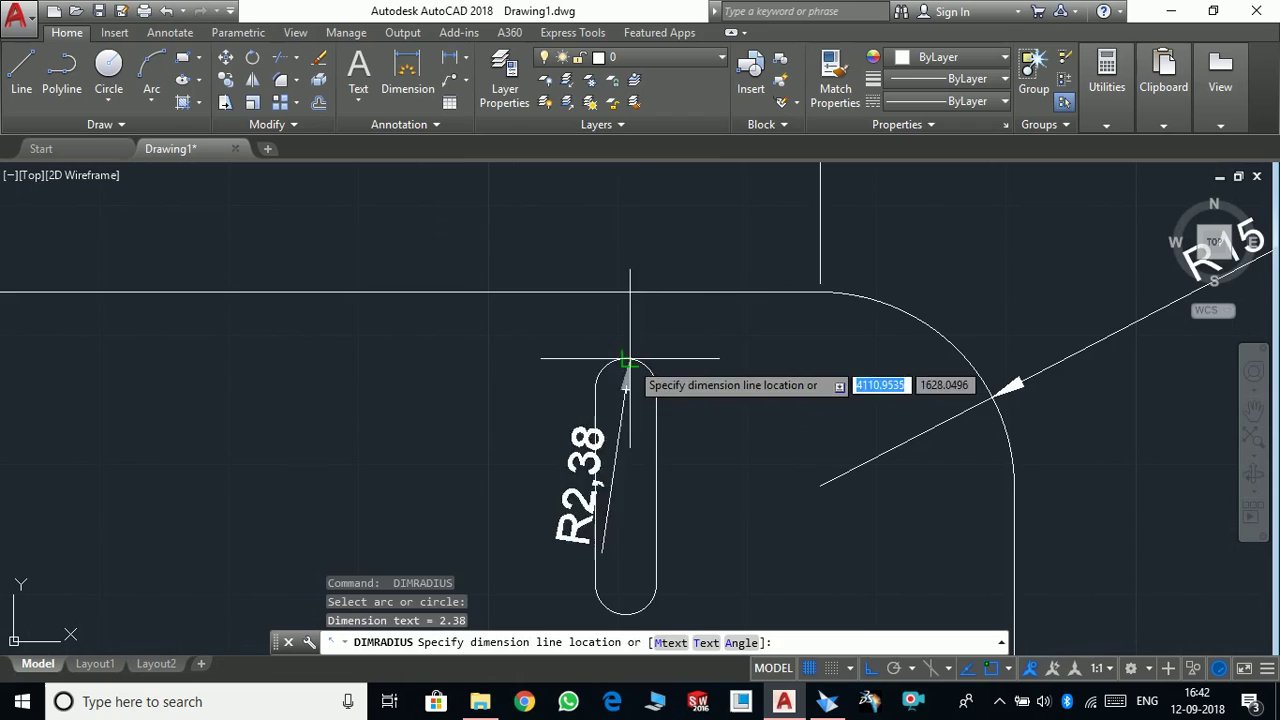
click(700, 237)
scroll(909, 429, down, 3)
scroll(790, 430, down, 4)
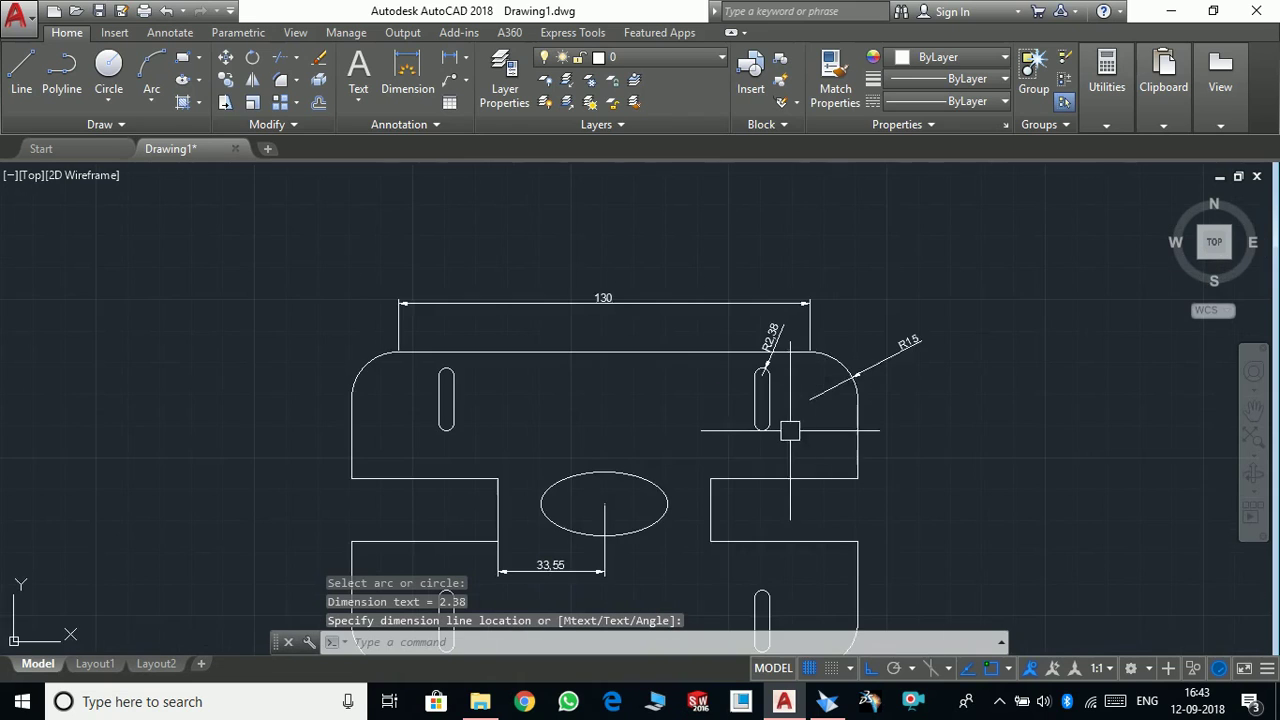
scroll(790, 430, up, 5)
scroll(786, 429, down, 4)
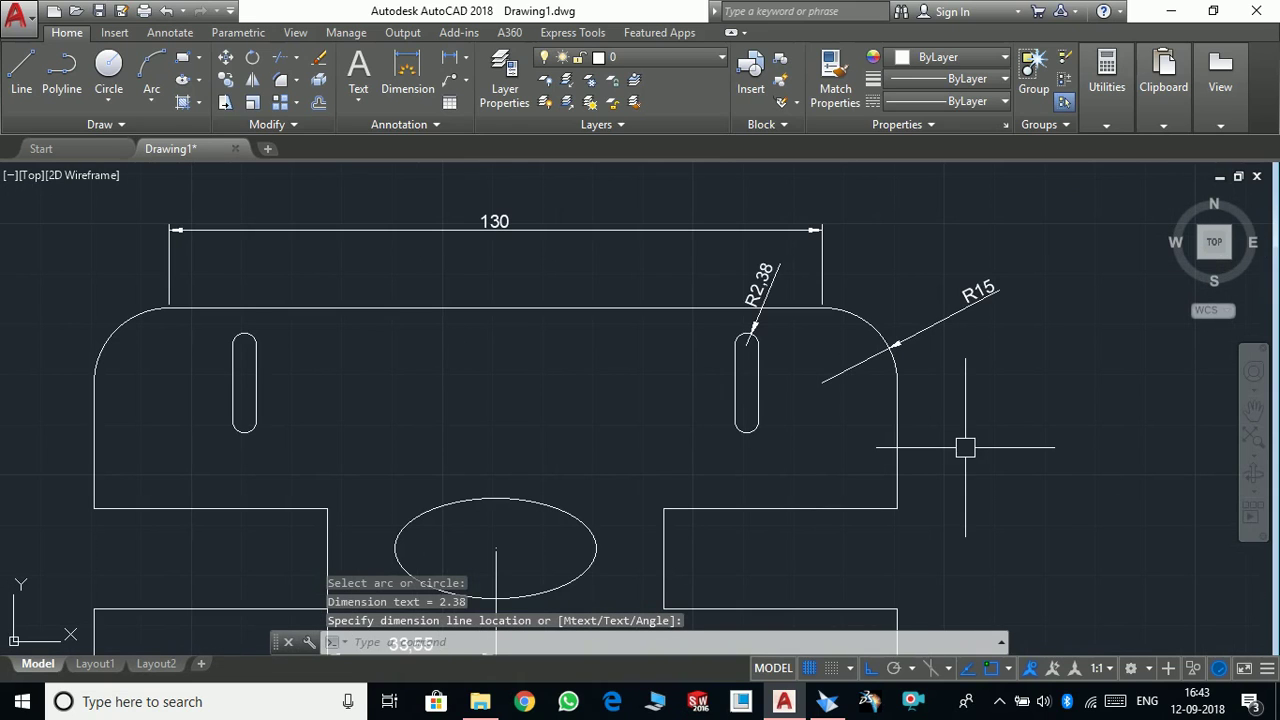
text(D)
Add a vertical 15 linear dimension beside the top-right corner
key(Return)
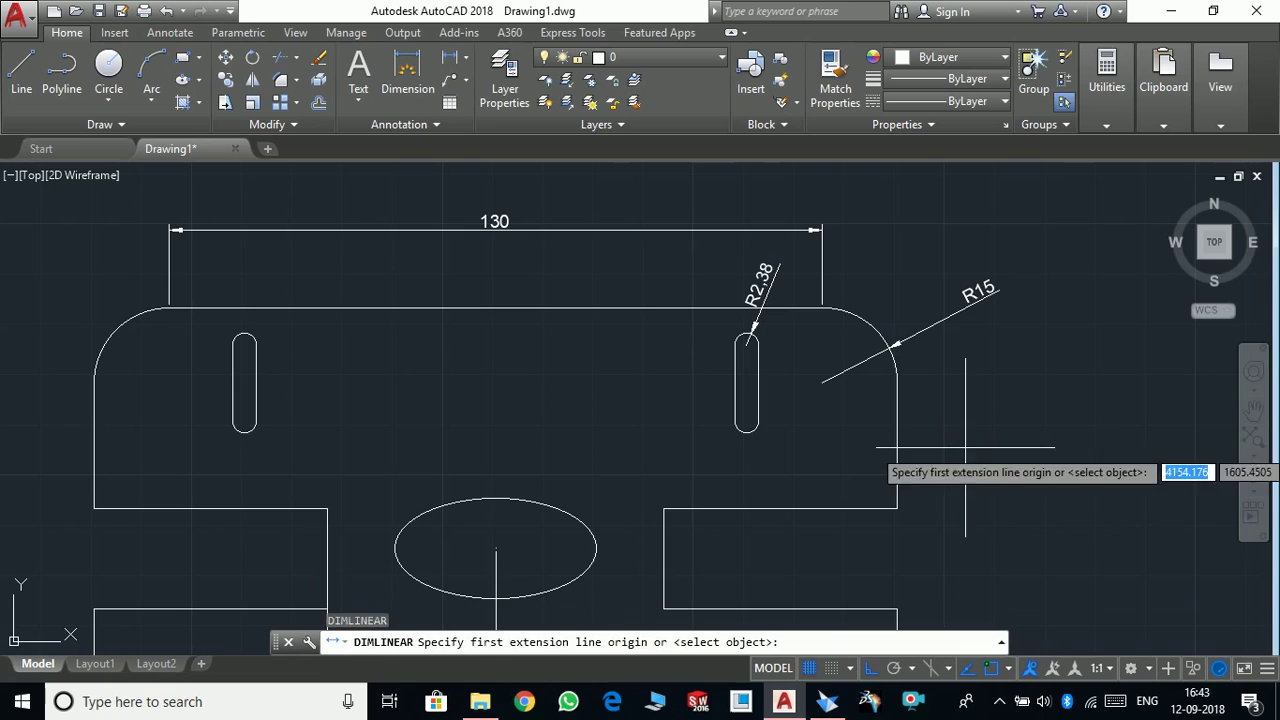
click(758, 382)
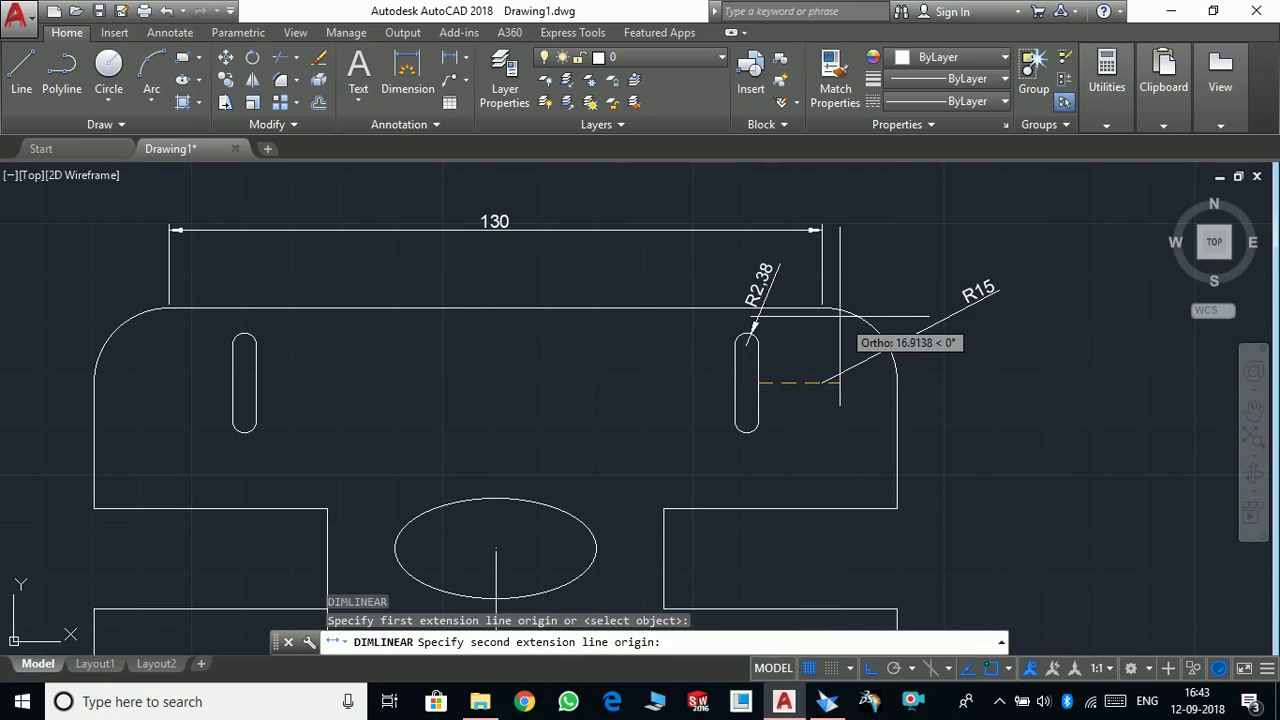
click(822, 308)
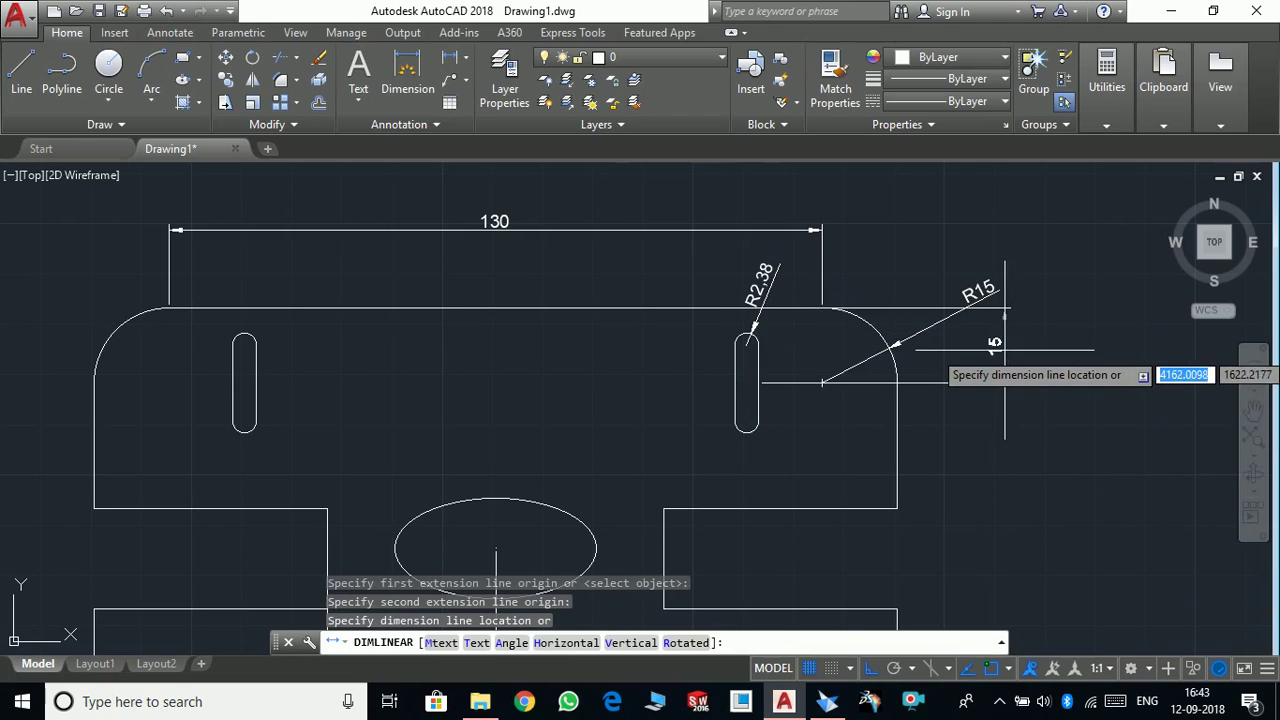
click(992, 382)
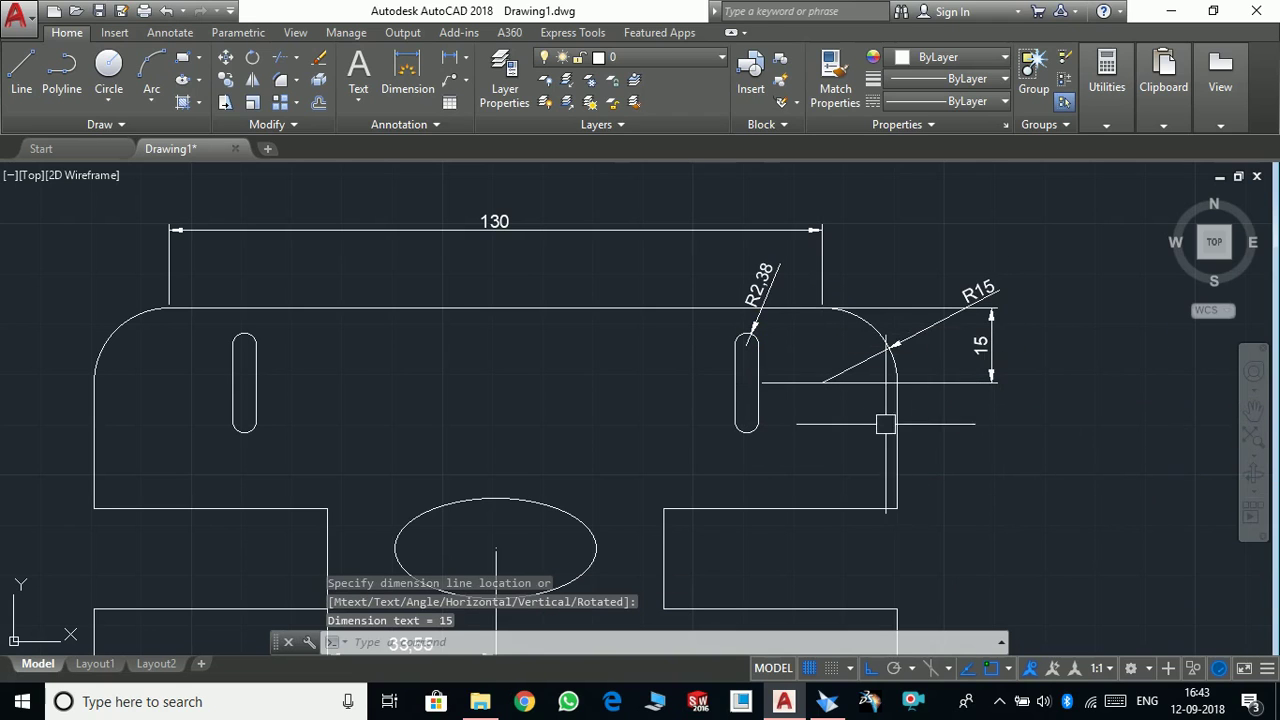
Dimension the distance from the right slot edge to the corner arc end as 12,62
key(Return)
scroll(768, 366, up, 4)
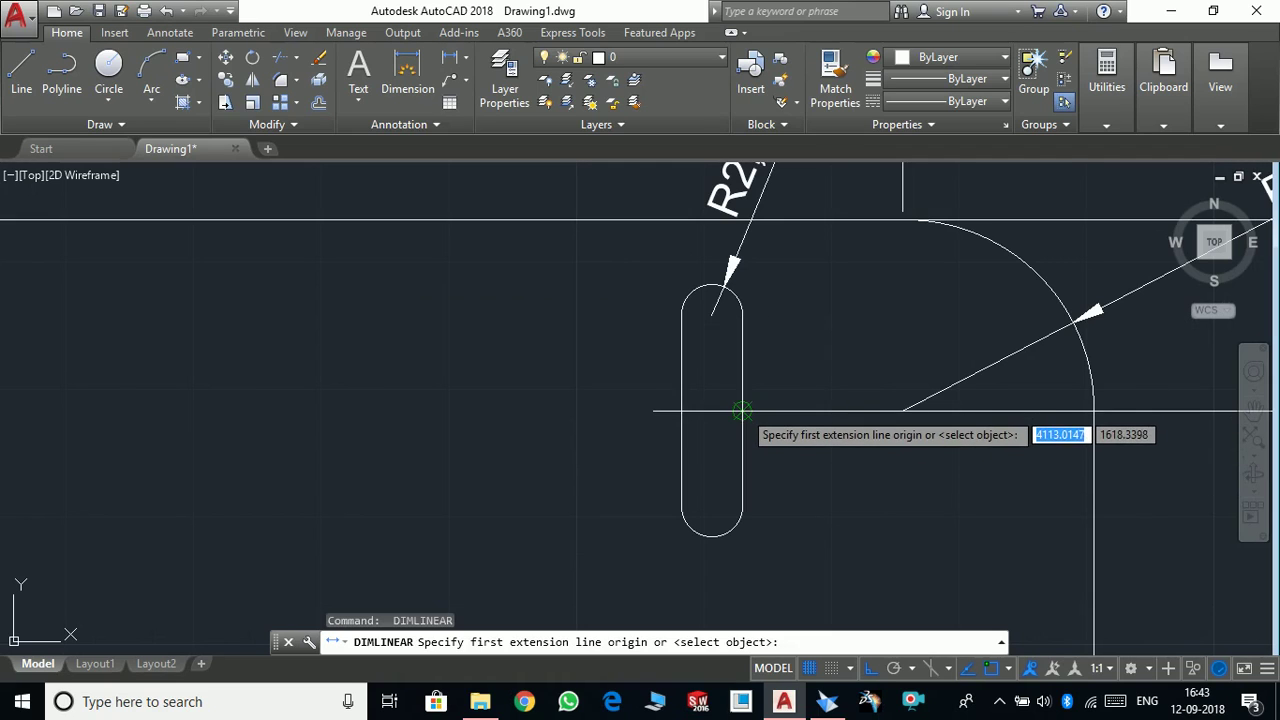
click(742, 408)
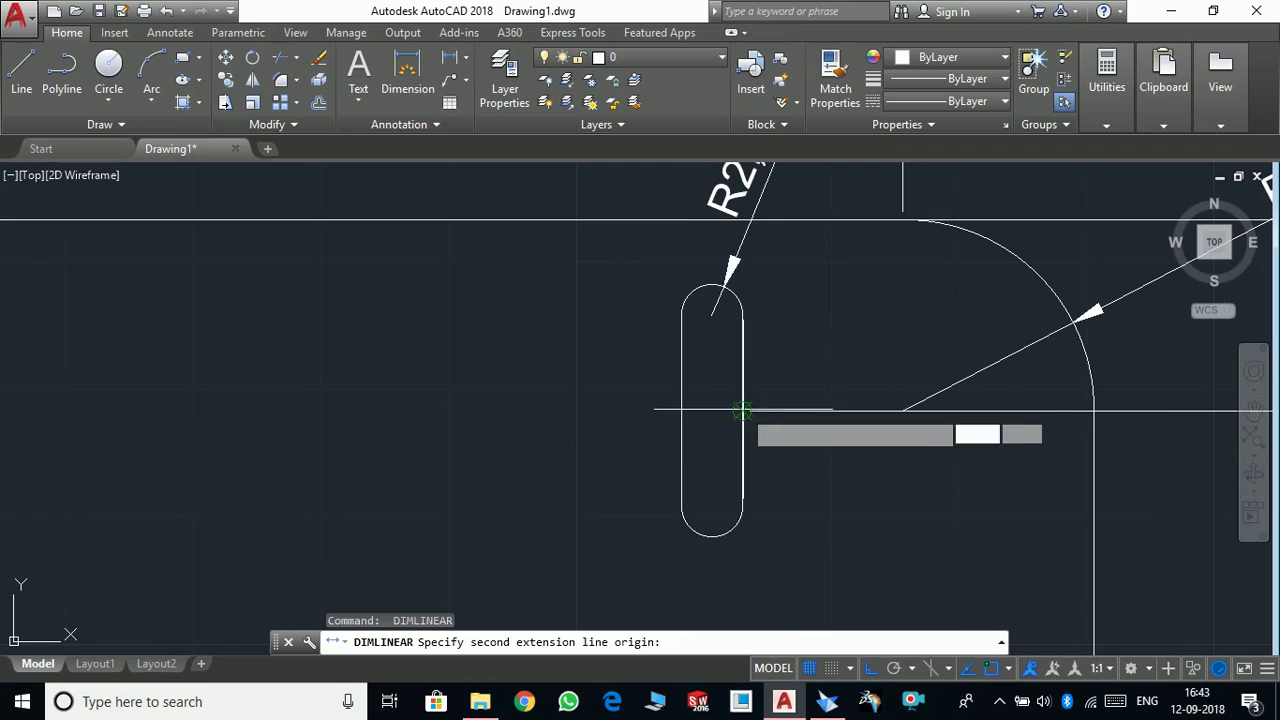
click(907, 217)
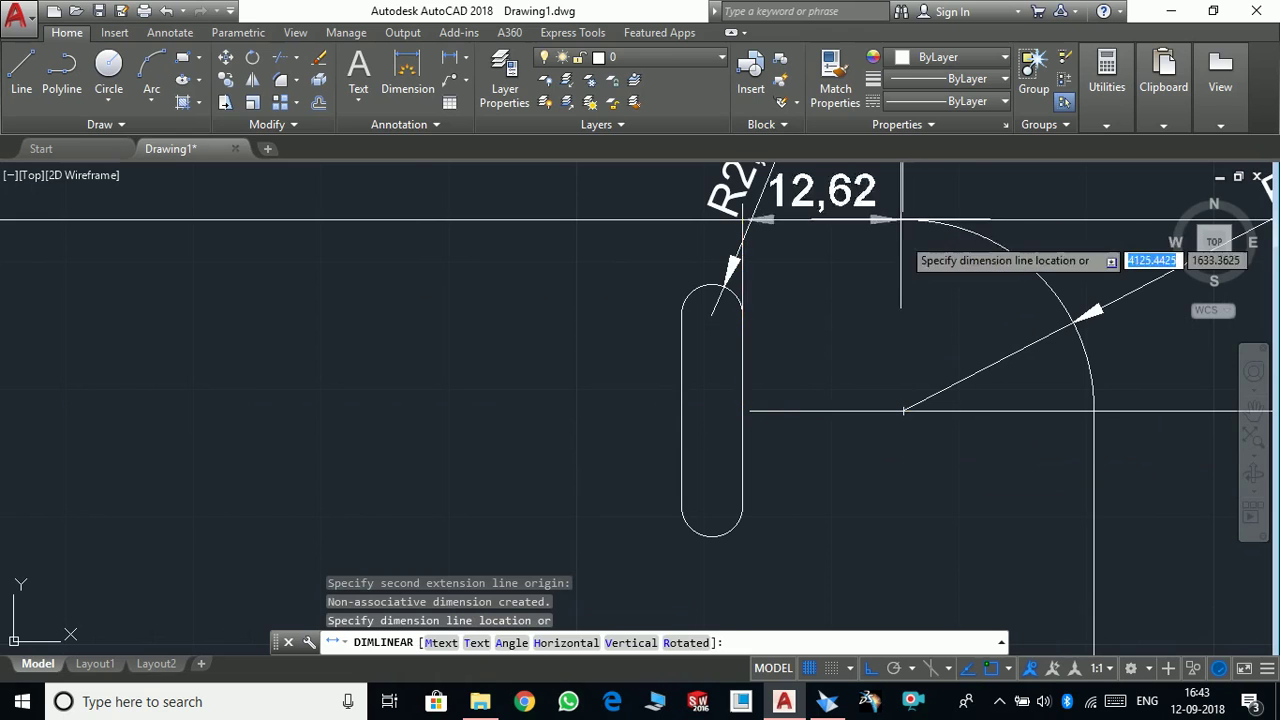
scroll(888, 410, down, 4)
click(875, 448)
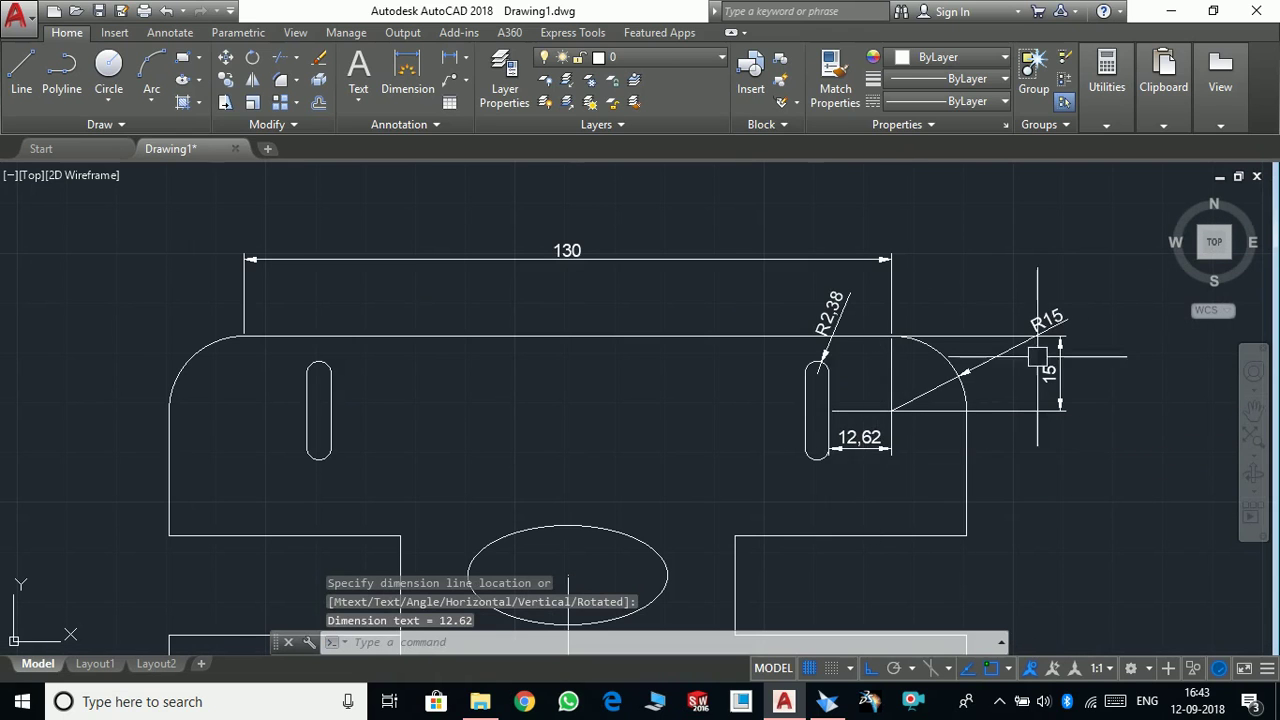
scroll(1037, 356, down, 4)
scroll(1040, 380, down, 1)
scroll(1048, 393, up, 3)
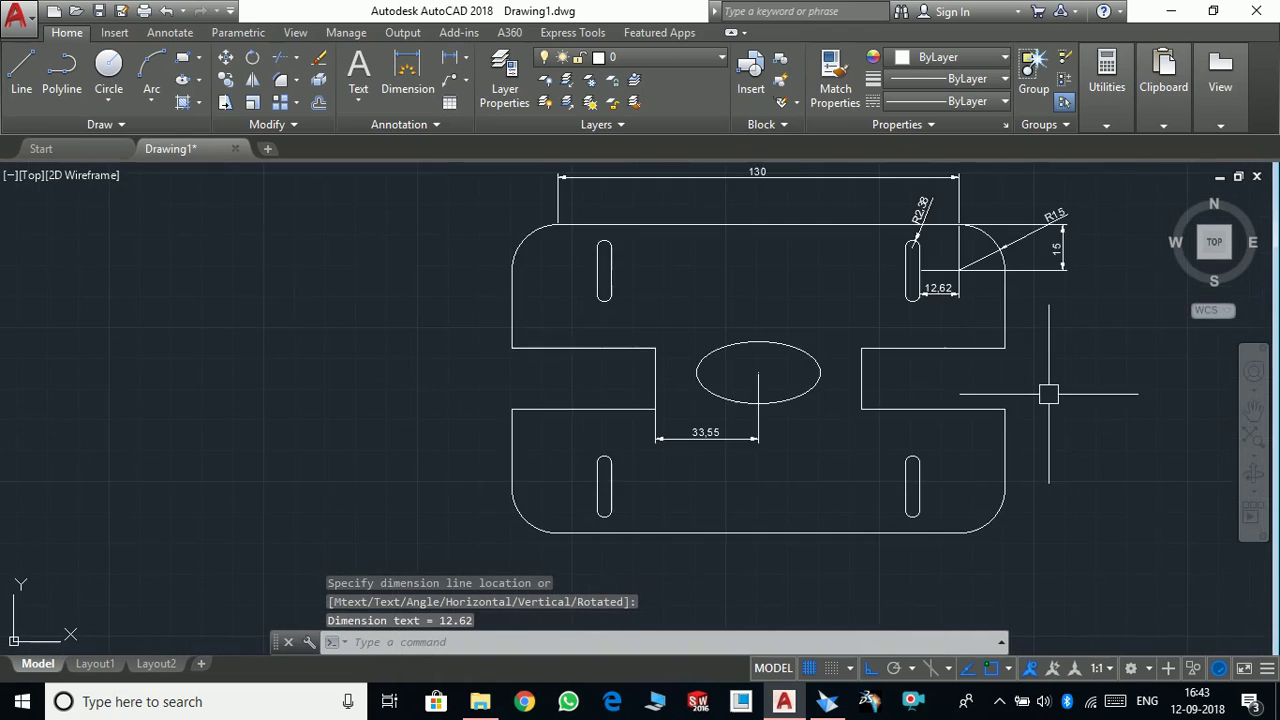
Add a vertical 50 dimension on the plate's left side, from the notch corner to the top edge
key(Return)
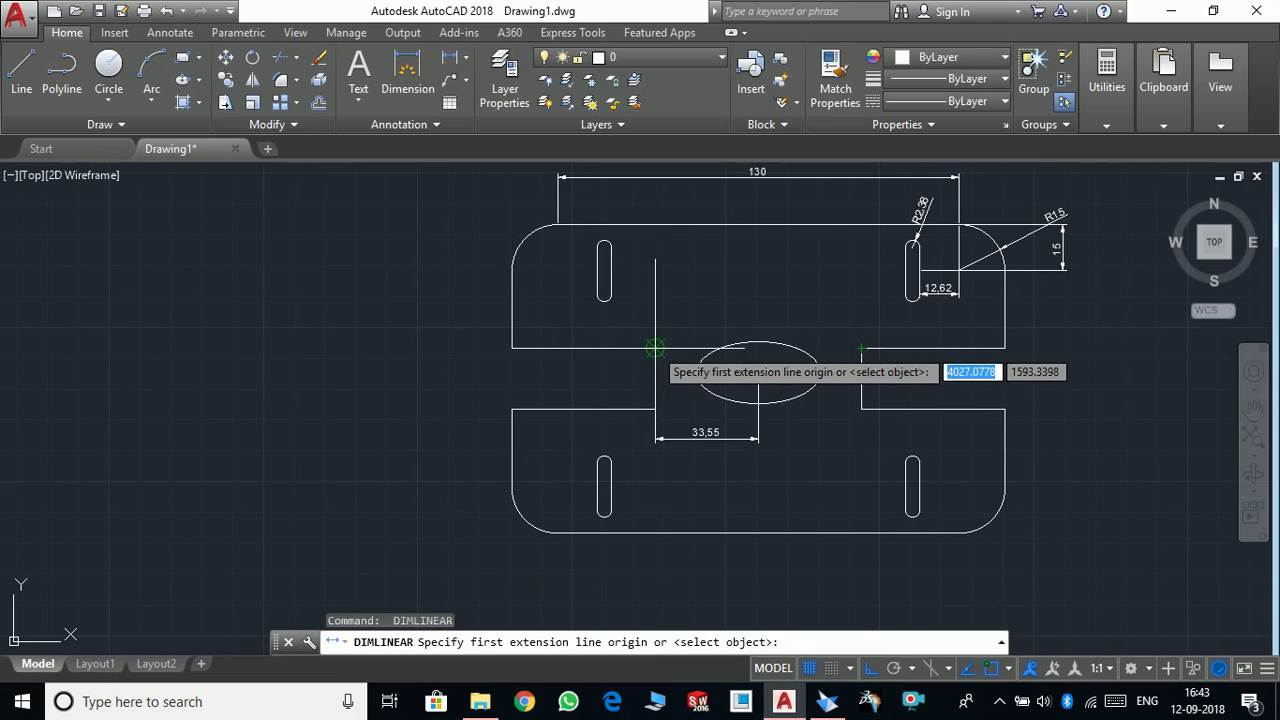
click(655, 348)
key(Escape)
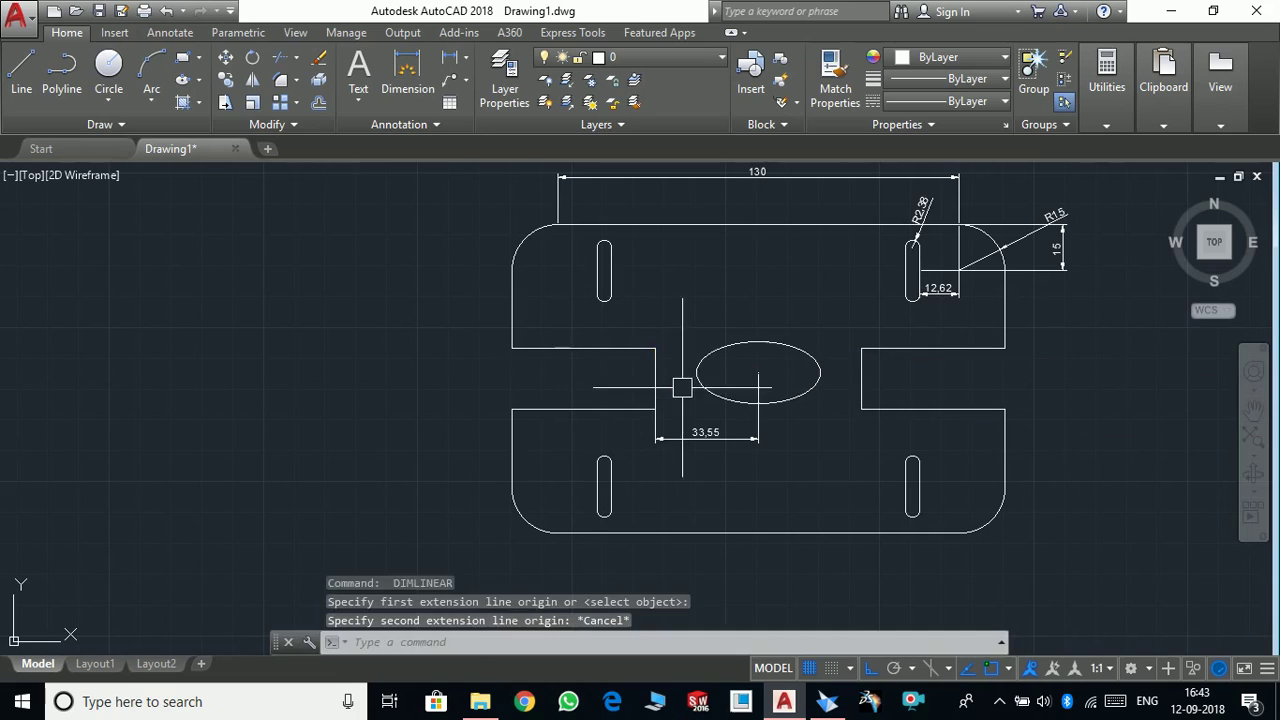
key(Return)
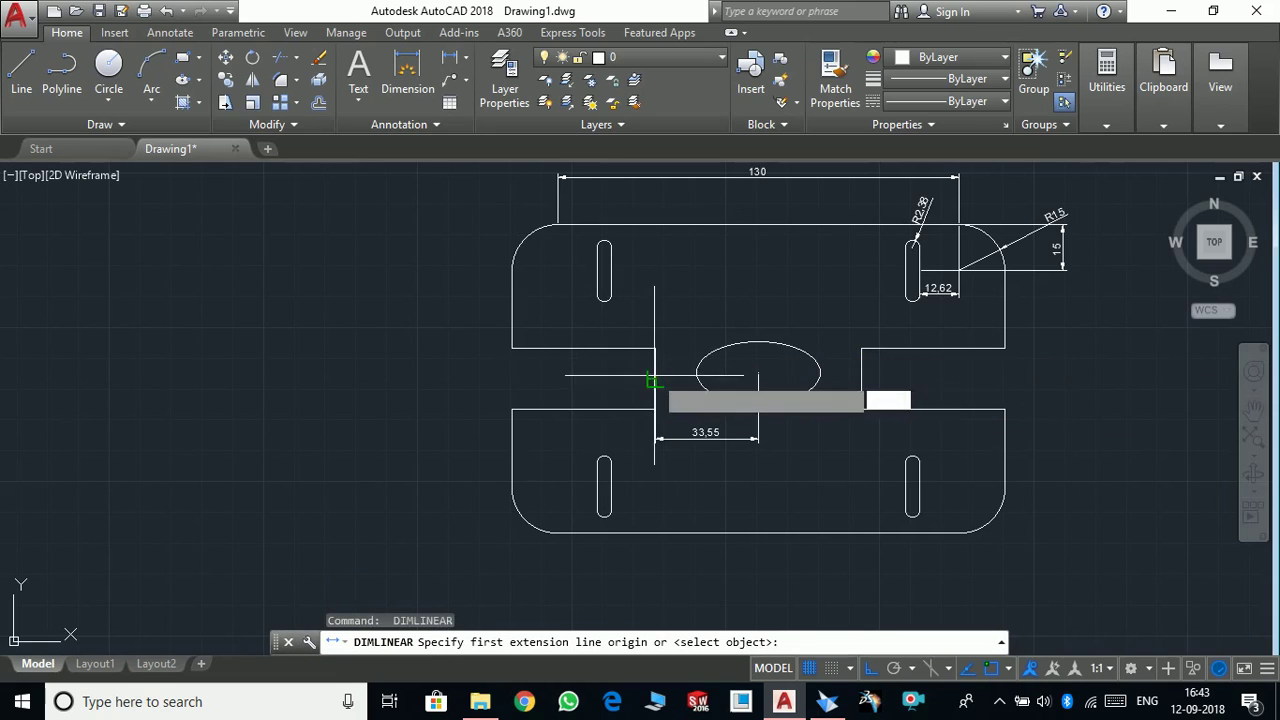
click(652, 380)
click(557, 226)
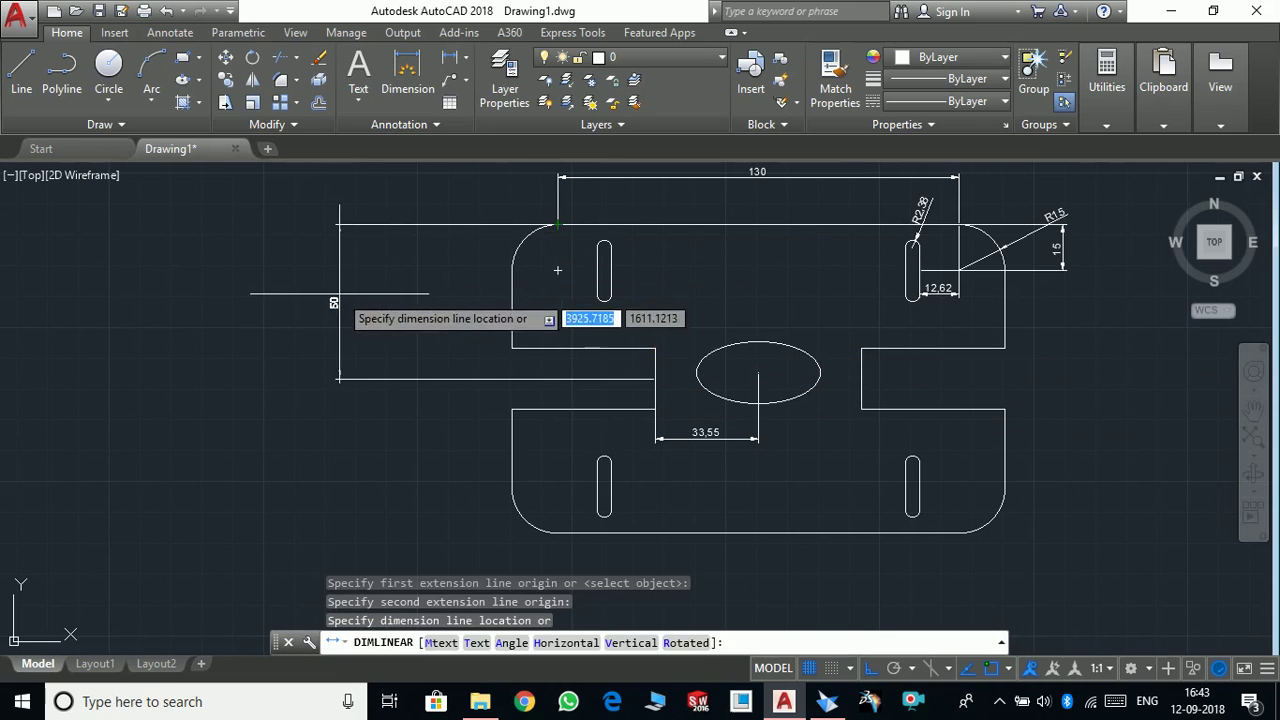
click(339, 294)
scroll(830, 450, down, 1)
scroll(755, 410, up, 3)
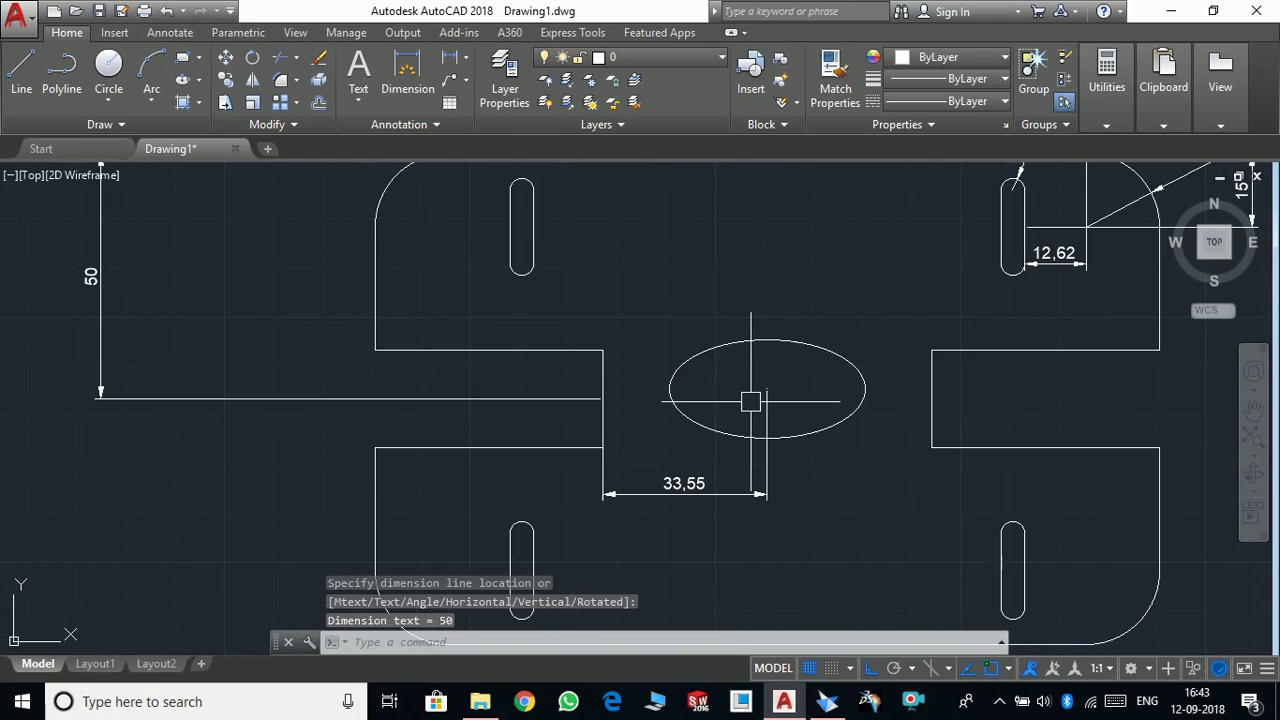
Dimension the ellipse 40 wide above it and 20 tall to its right
key(Return)
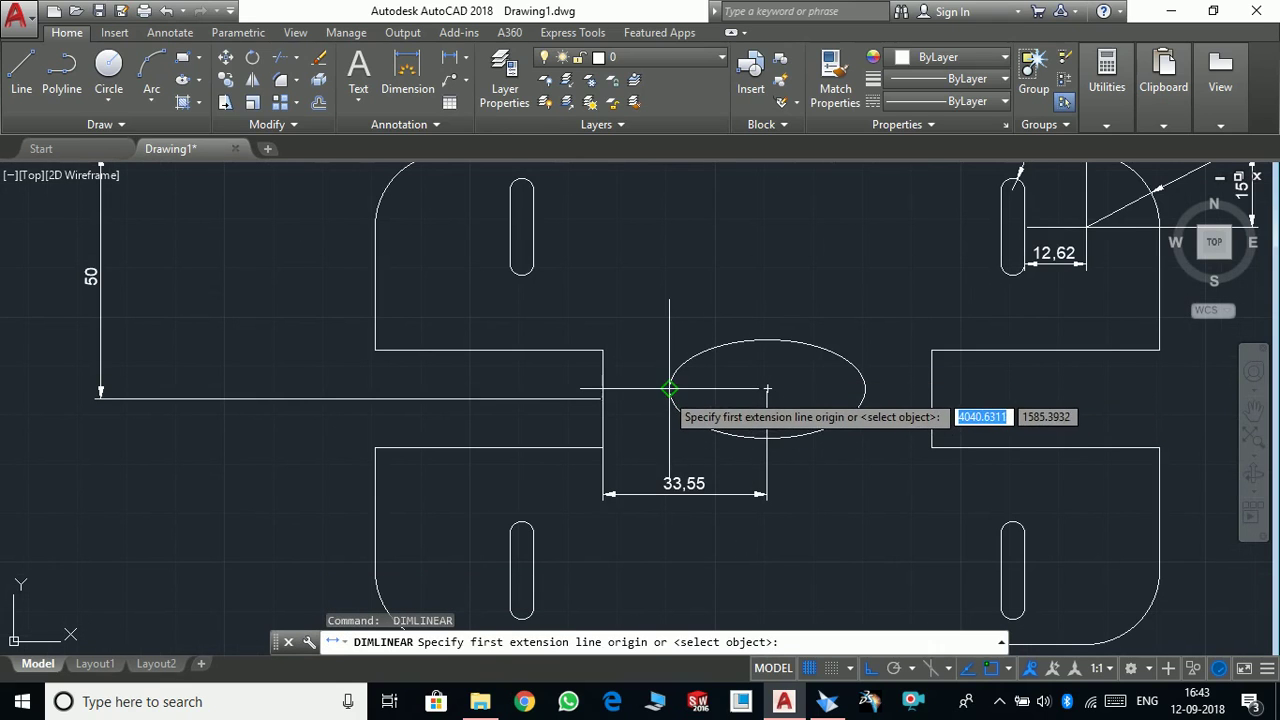
click(669, 389)
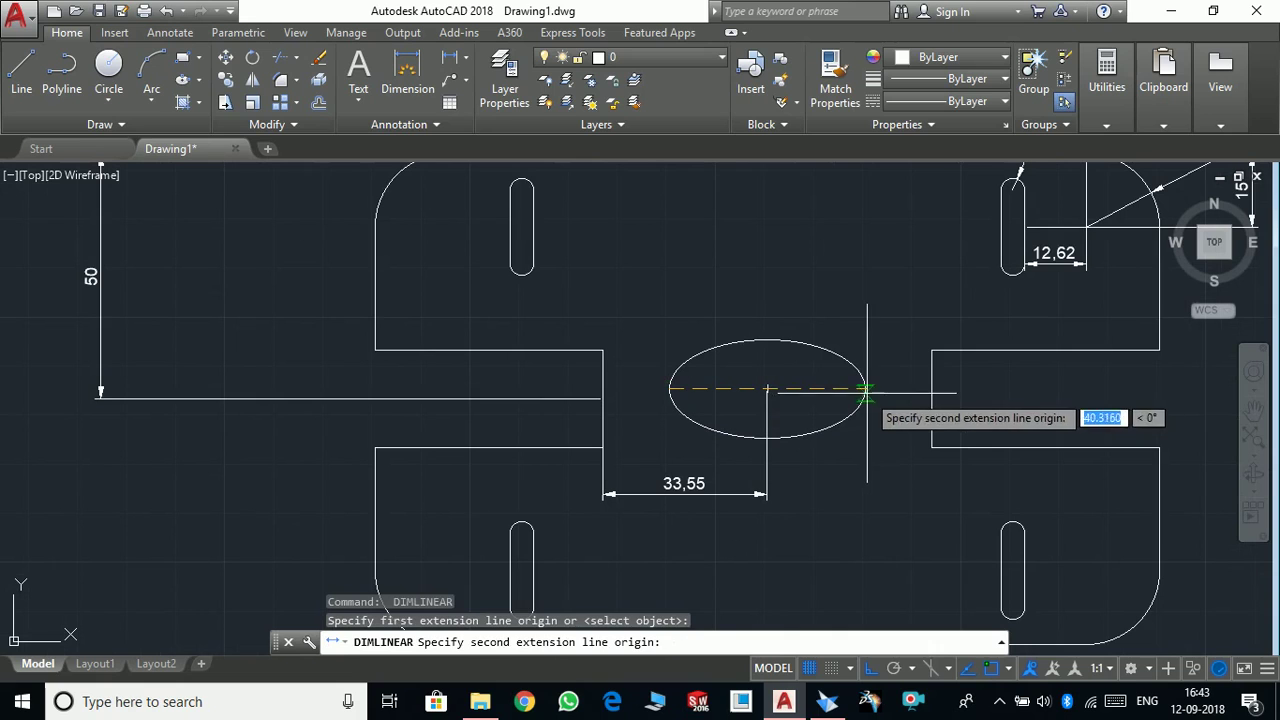
click(863, 389)
click(811, 270)
key(Return)
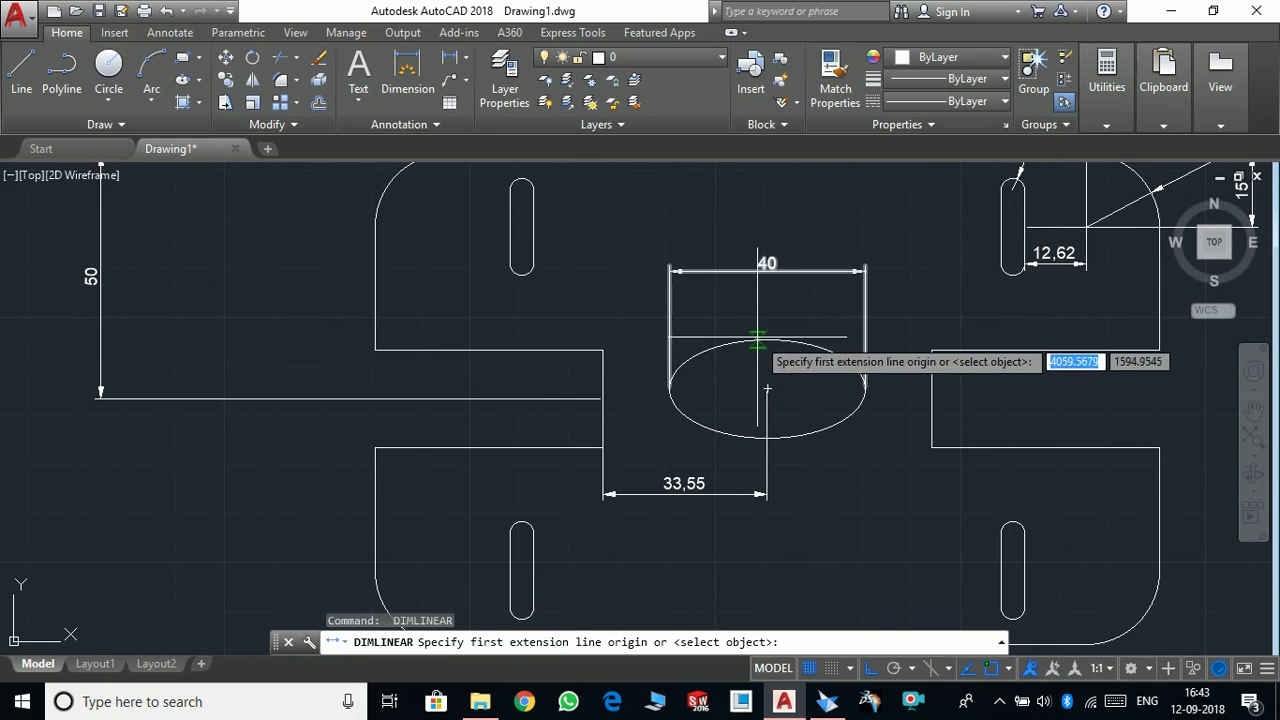
click(767, 340)
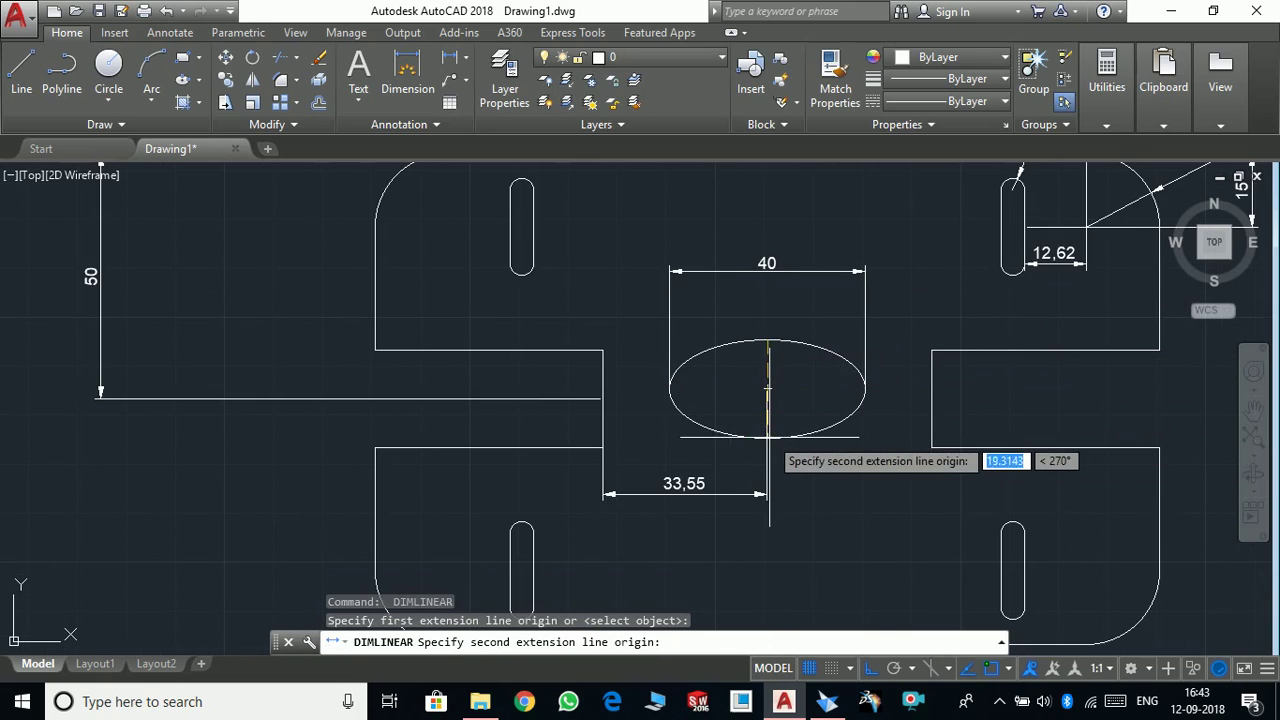
click(767, 437)
click(911, 419)
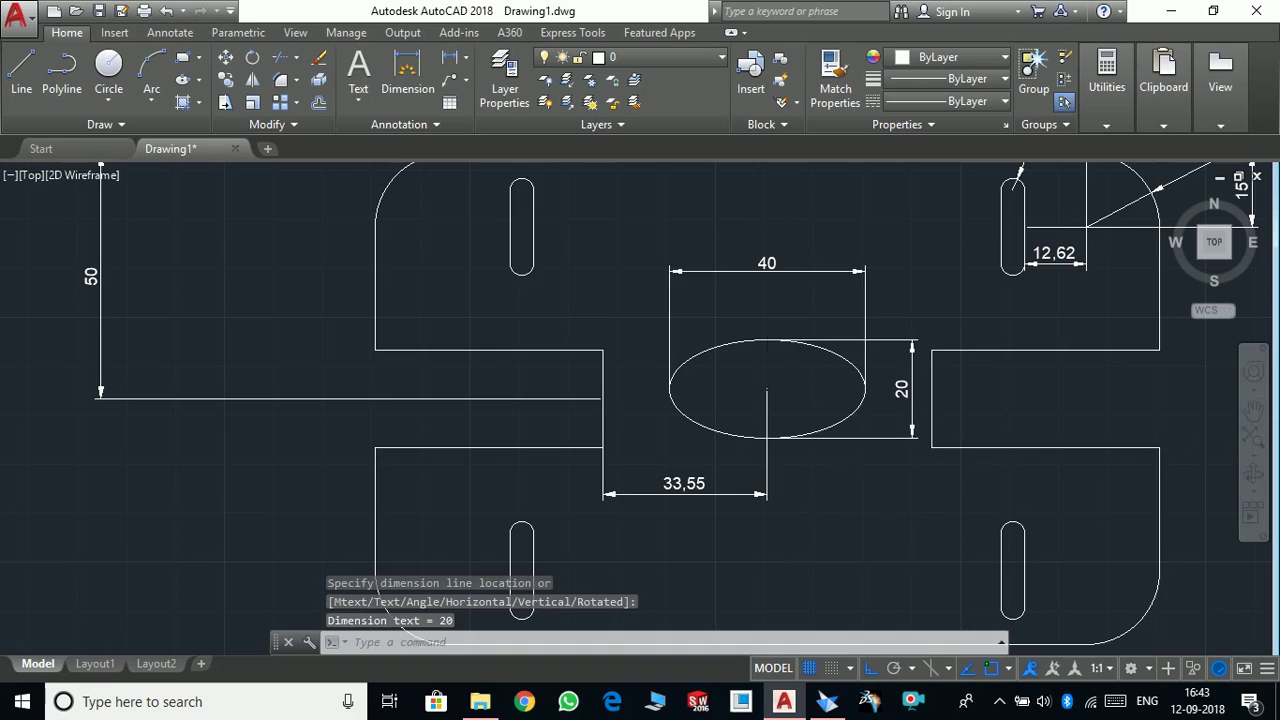
scroll(871, 357, down, 4)
scroll(775, 250, up, 2)
scroll(931, 447, down, 2)
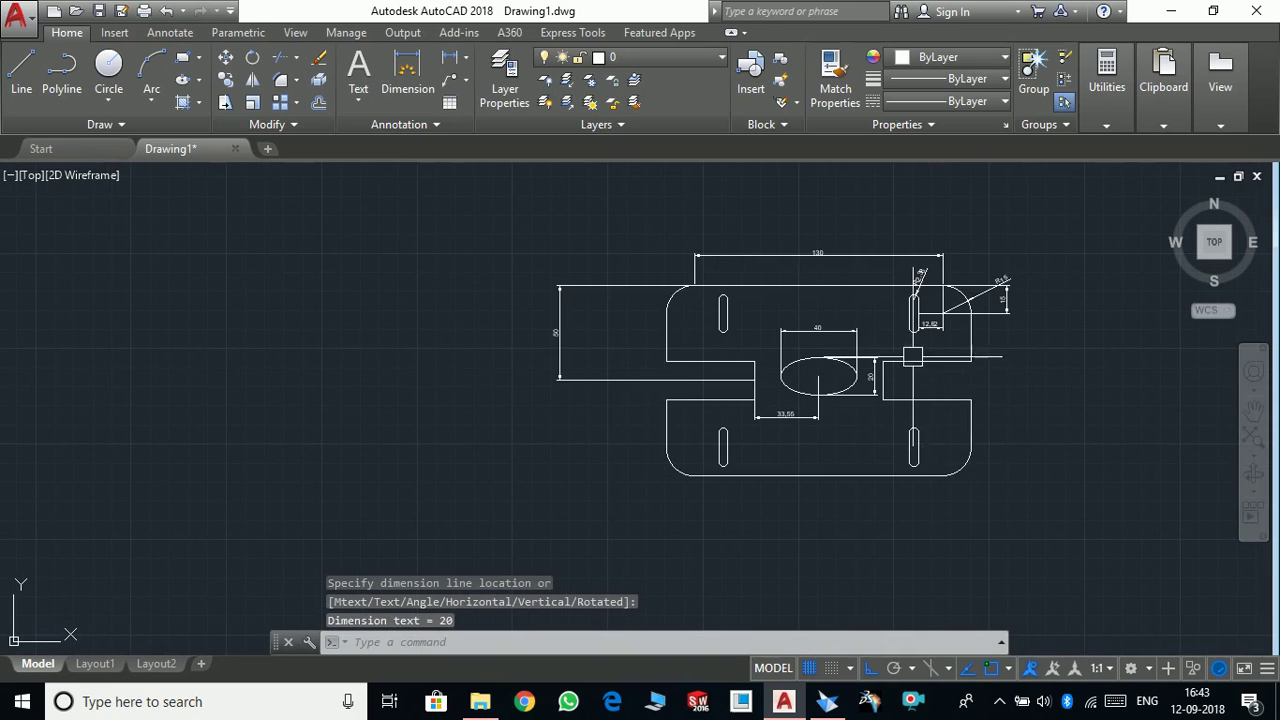
scroll(971, 309, up, 2)
scroll(980, 337, up, 2)
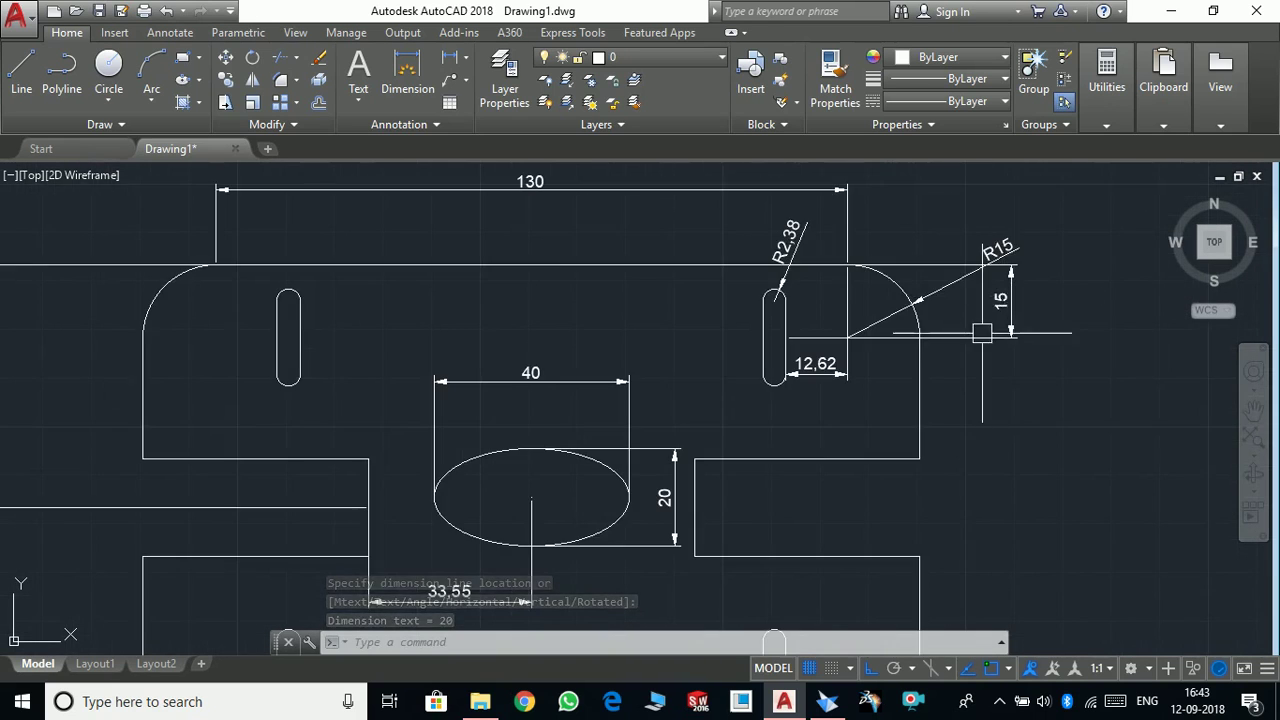
scroll(972, 342, down, 6)
scroll(913, 309, up, 4)
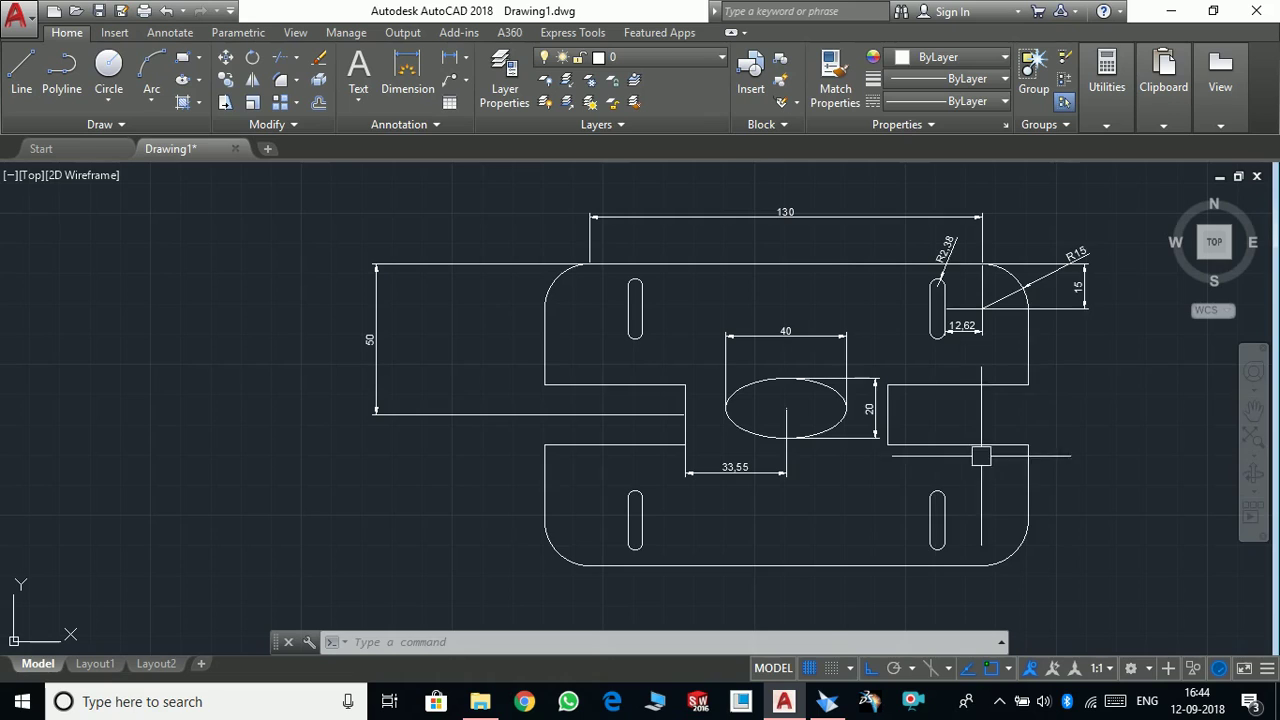
scroll(1113, 281, up, 2)
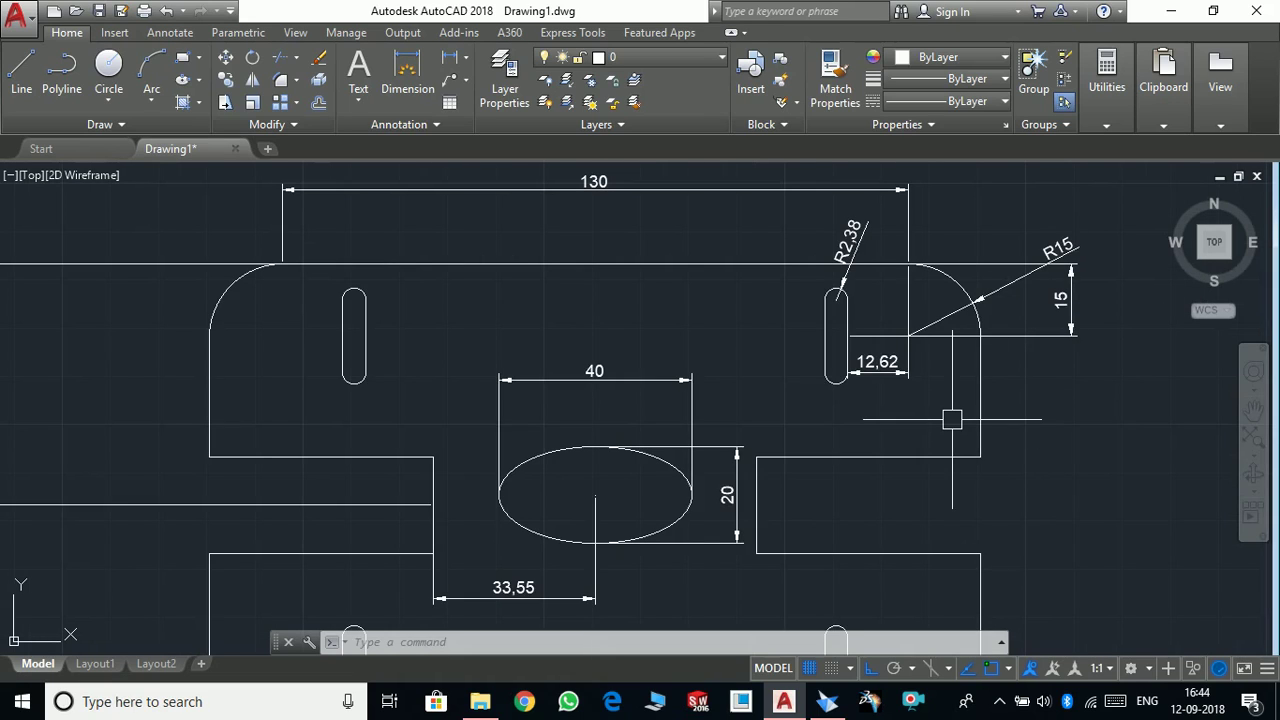
scroll(857, 294, down, 2)
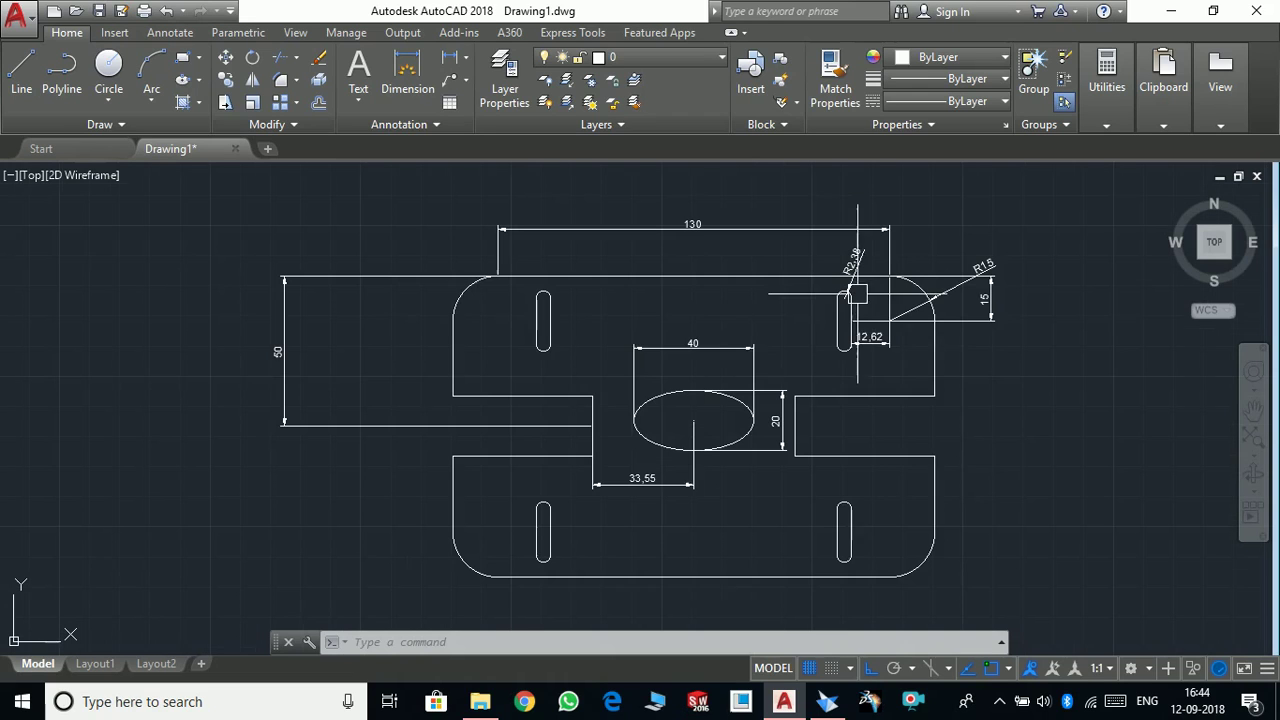
scroll(803, 423, up, 5)
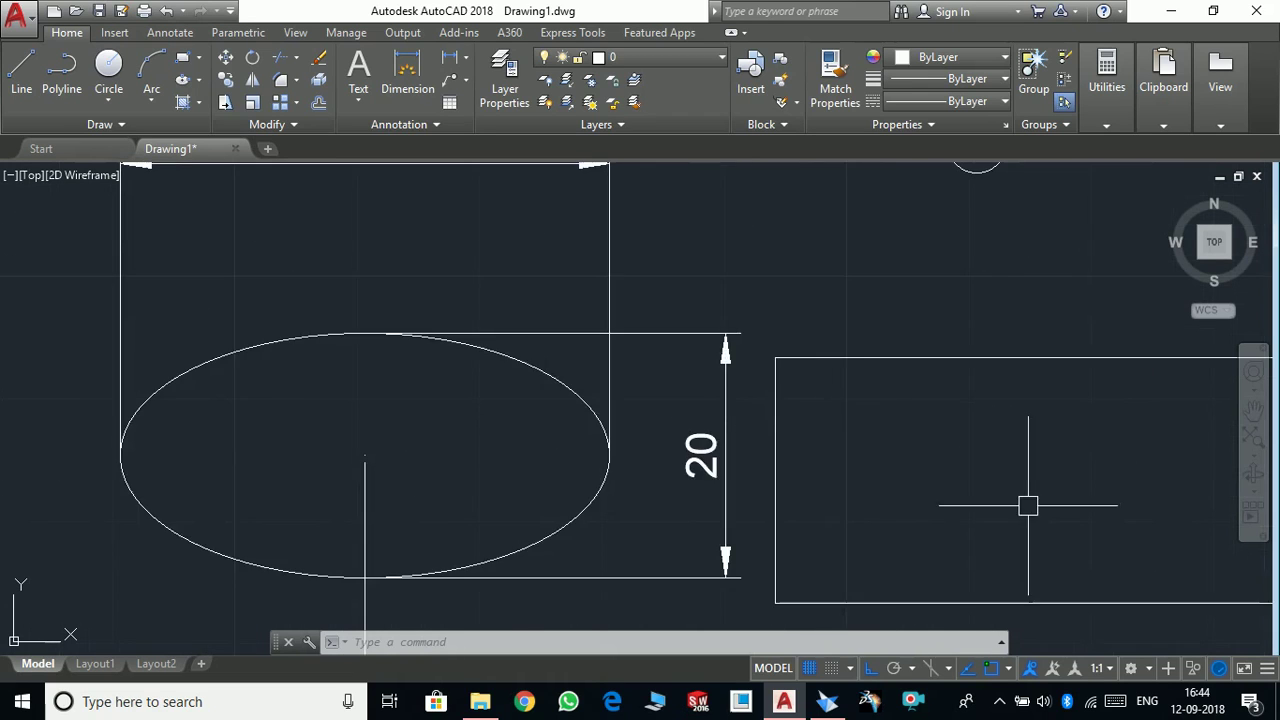
scroll(1023, 506, down, 5)
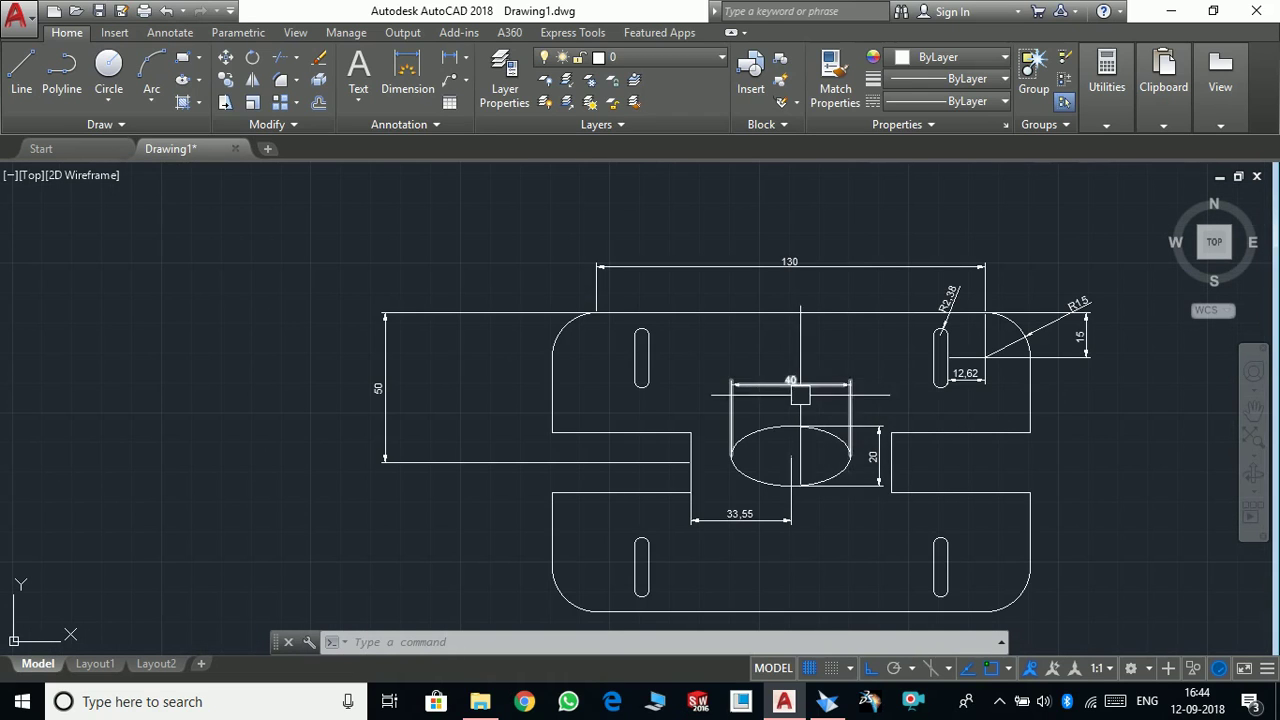
scroll(829, 371, down, 5)
scroll(890, 388, up, 7)
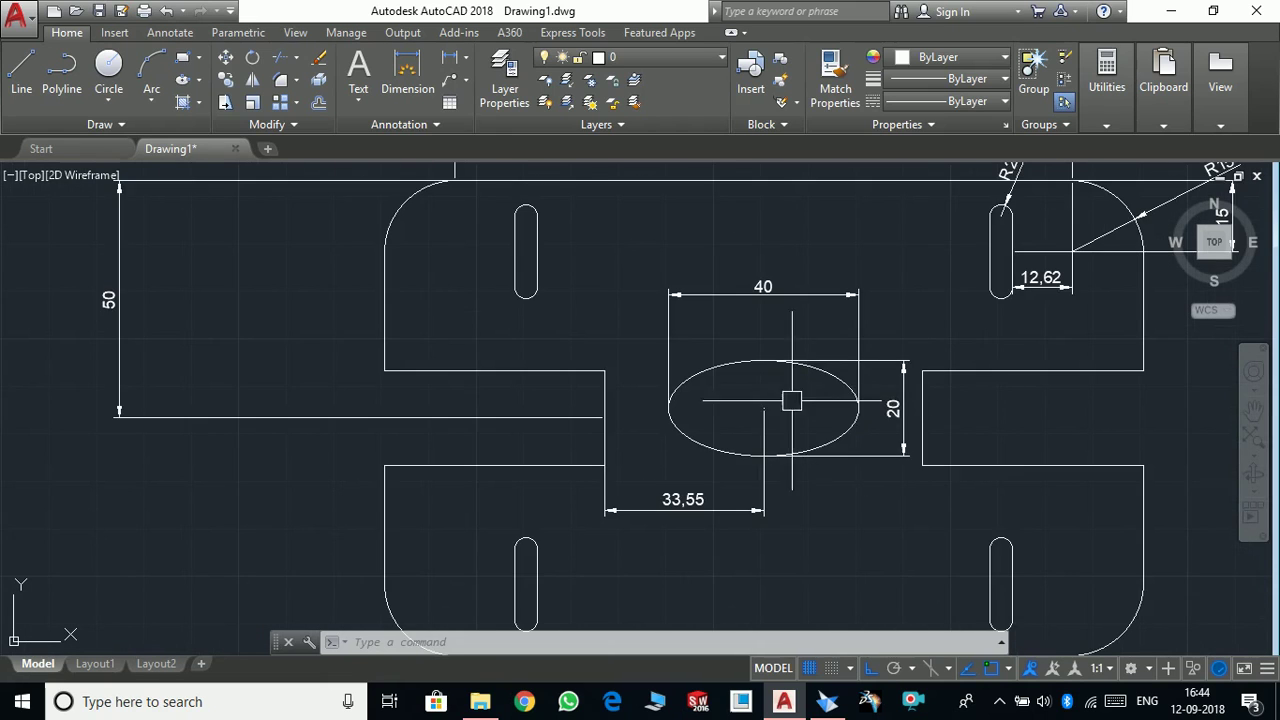
scroll(791, 401, down, 3)
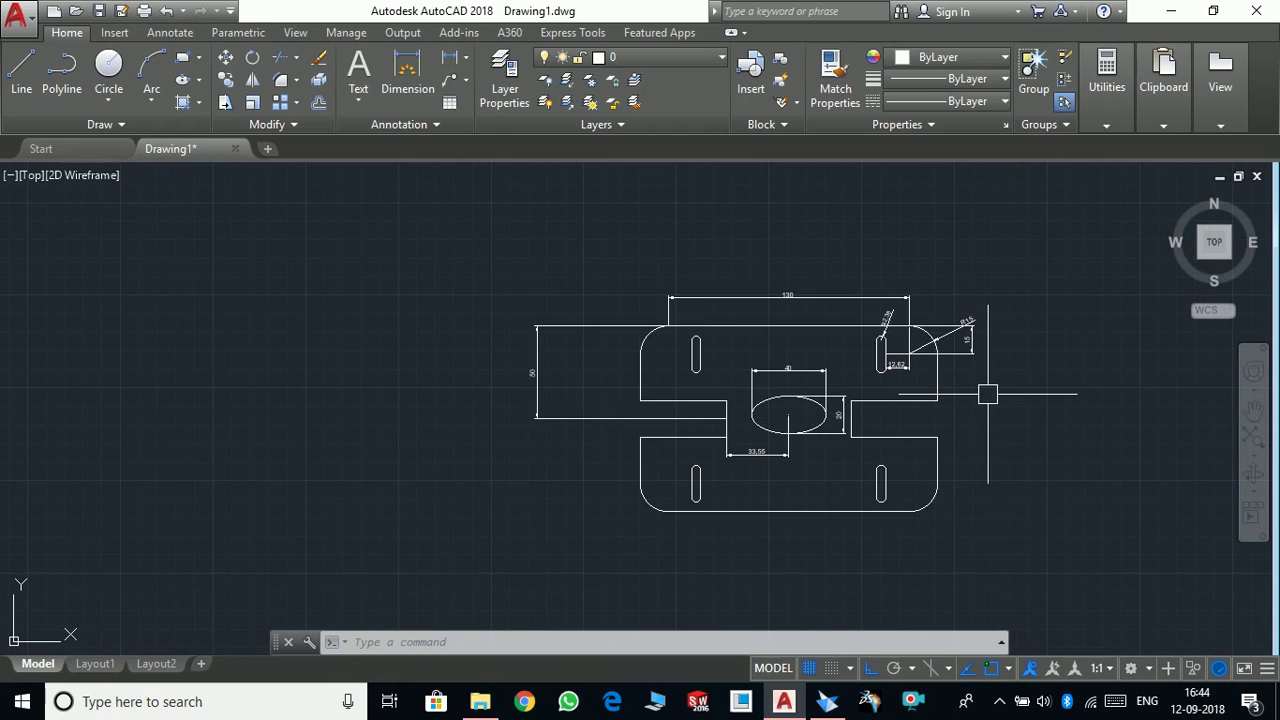